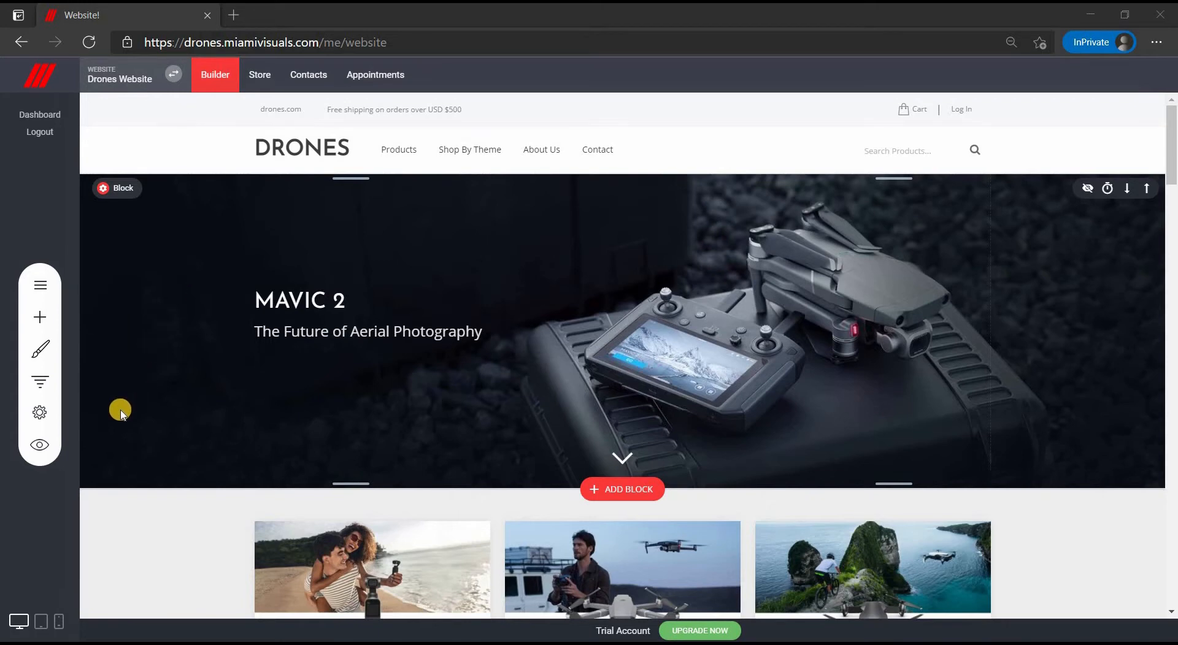
- Preview the drones website and look through the product listing on its Products page
click(40, 445)
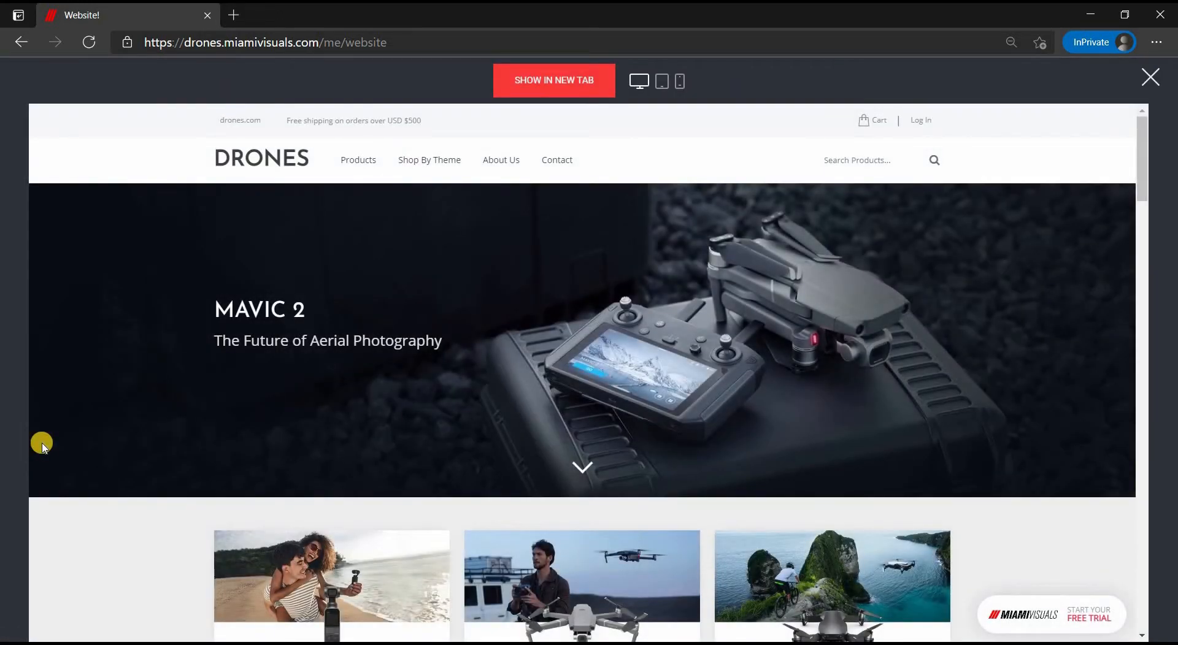
mouse_move(362, 164)
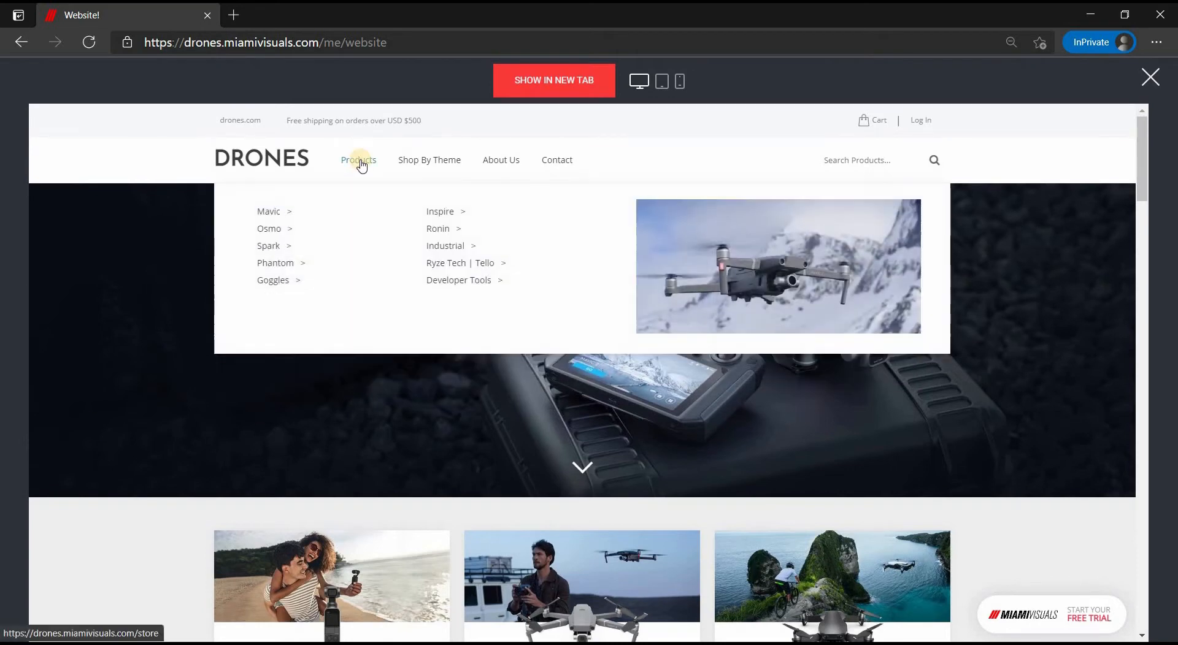
click(362, 164)
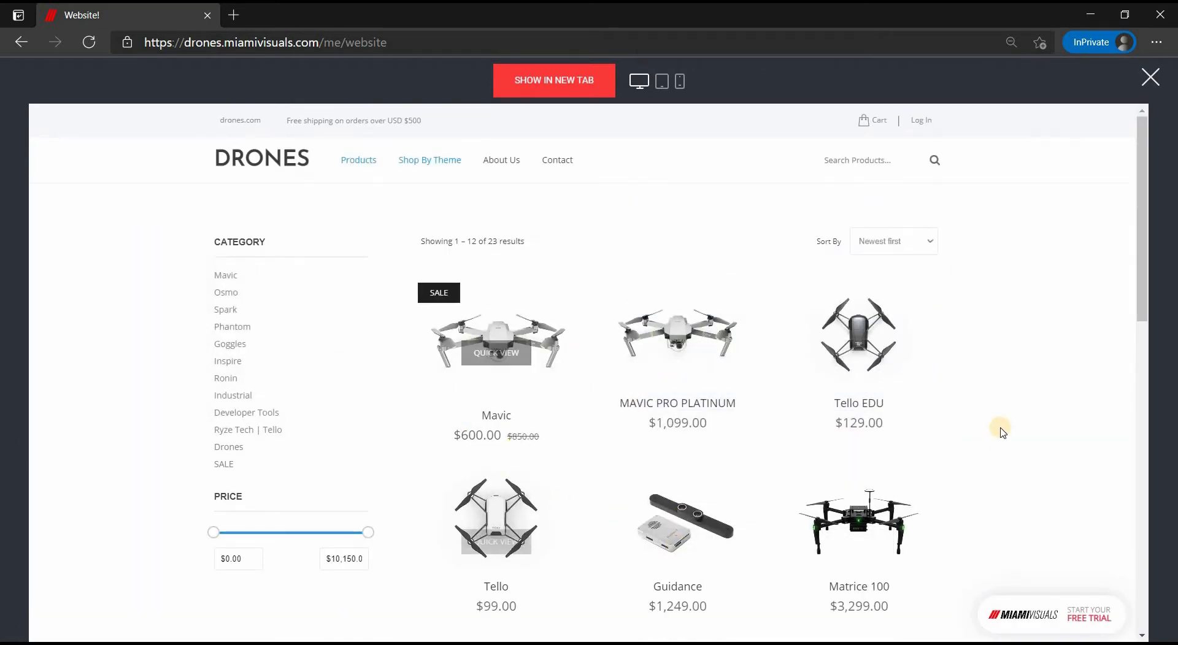
scroll(1000, 430, down, 6)
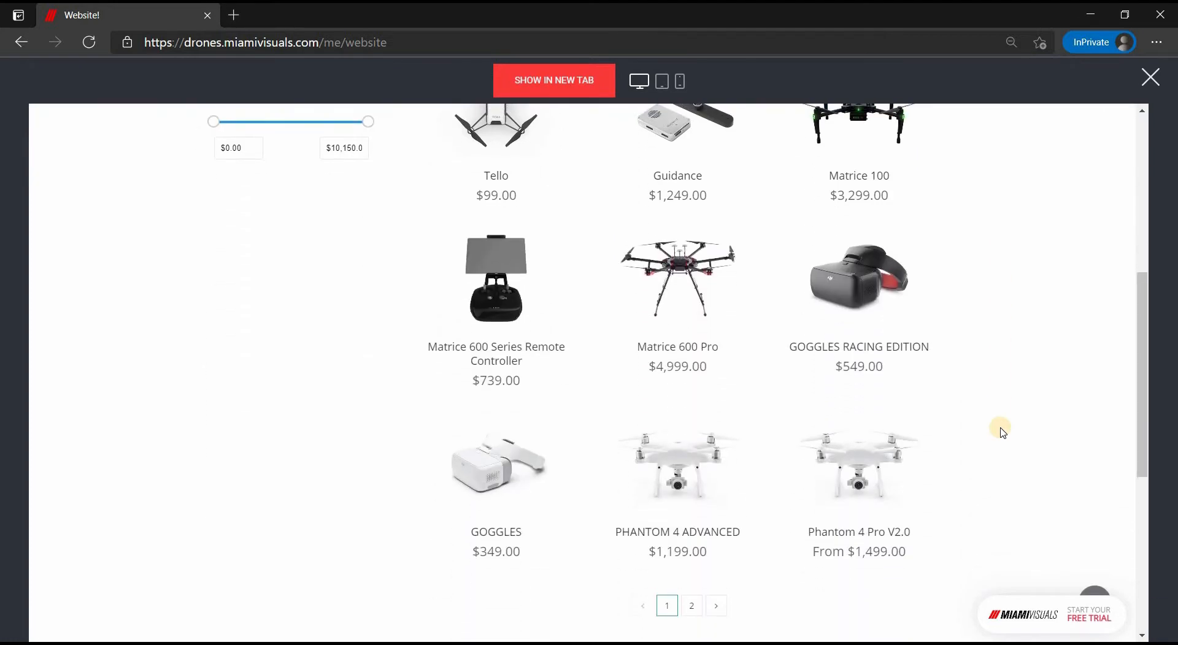
scroll(1001, 431, up, 7)
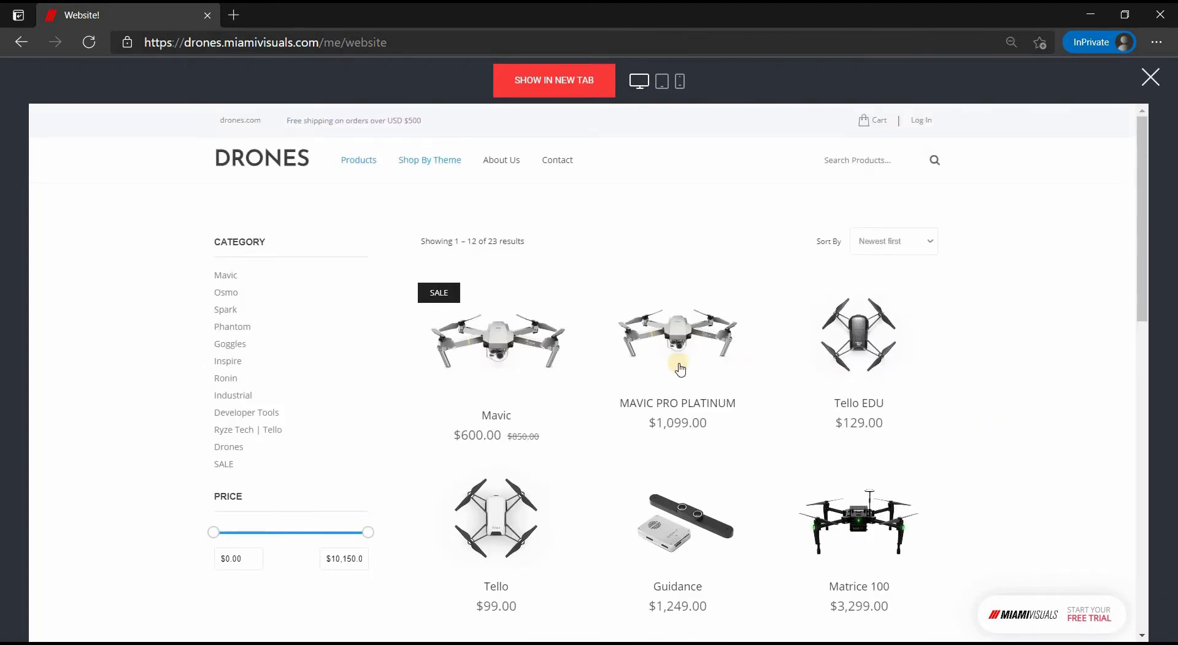
- Add one silver Mavic to the cart from its quick view in the previewed store
mouse_move(501, 351)
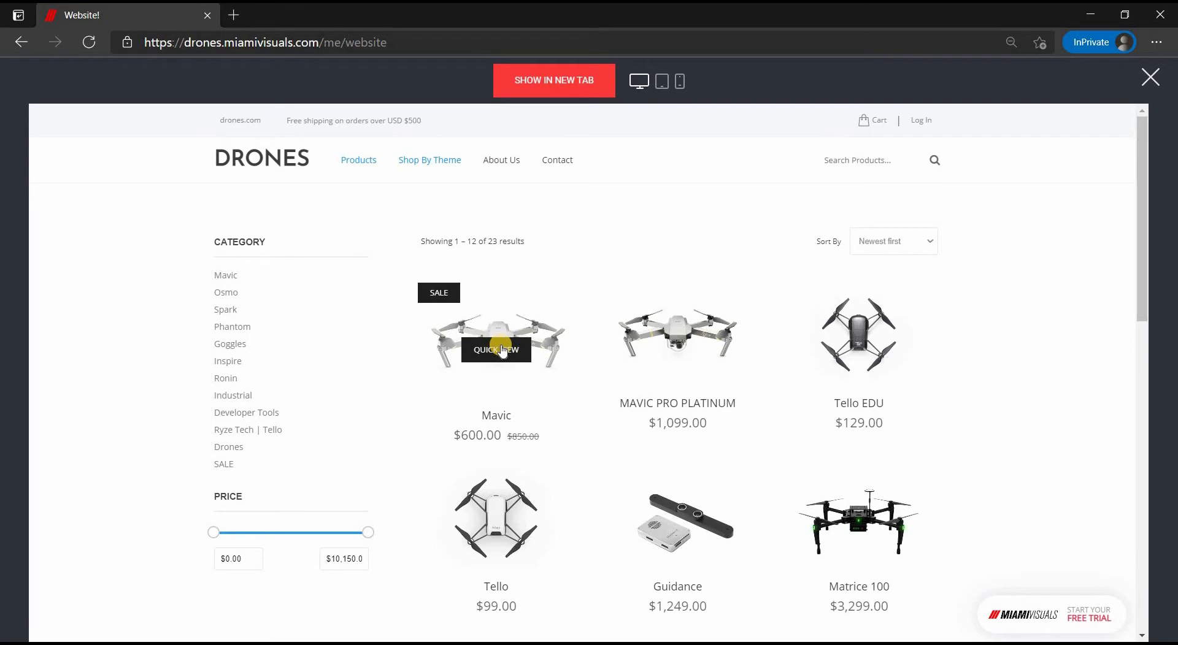
click(501, 346)
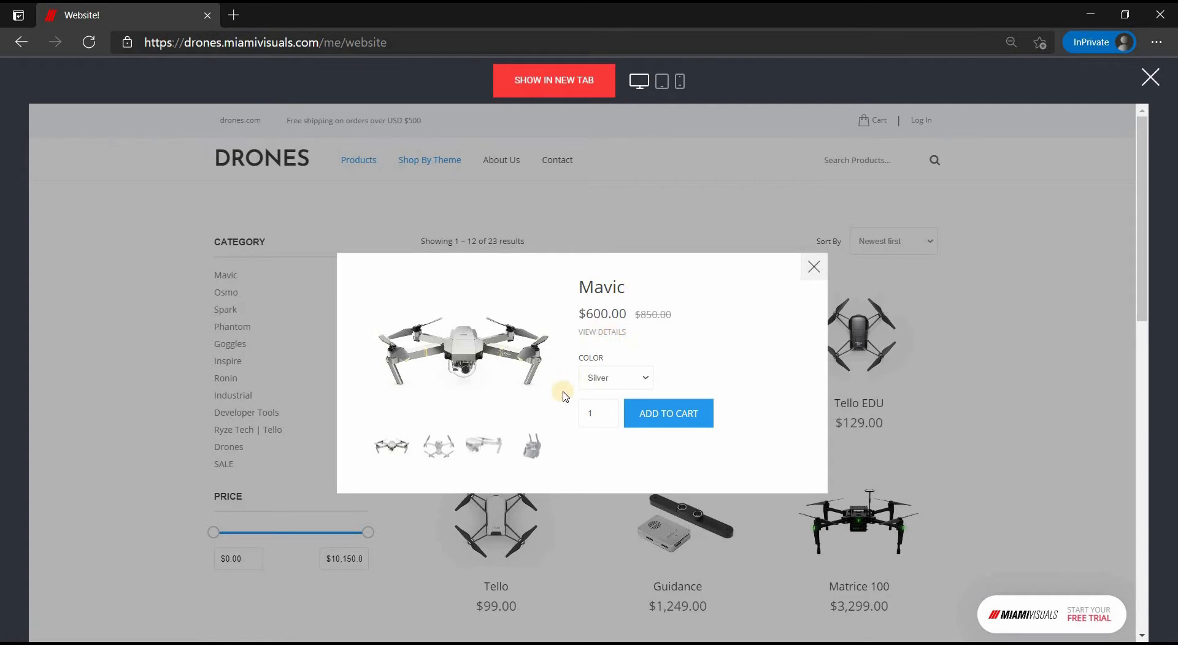
click(676, 415)
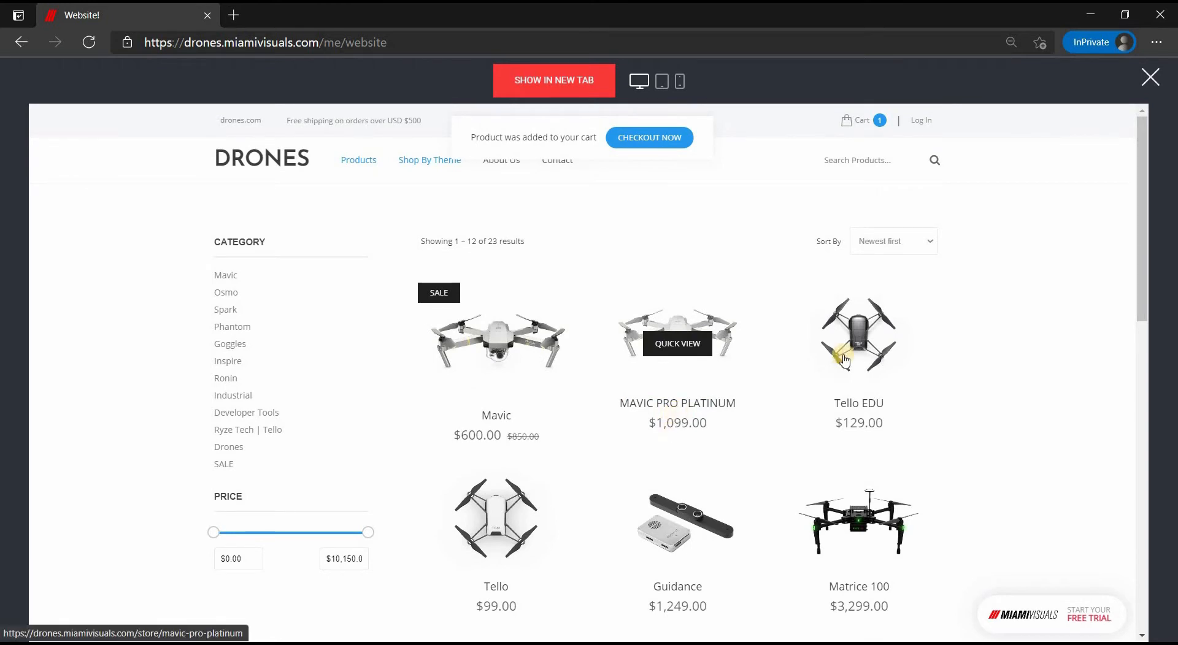
- Proceed from the shopping cart to the checkout page to view it, and close the website preview
mouse_move(859, 129)
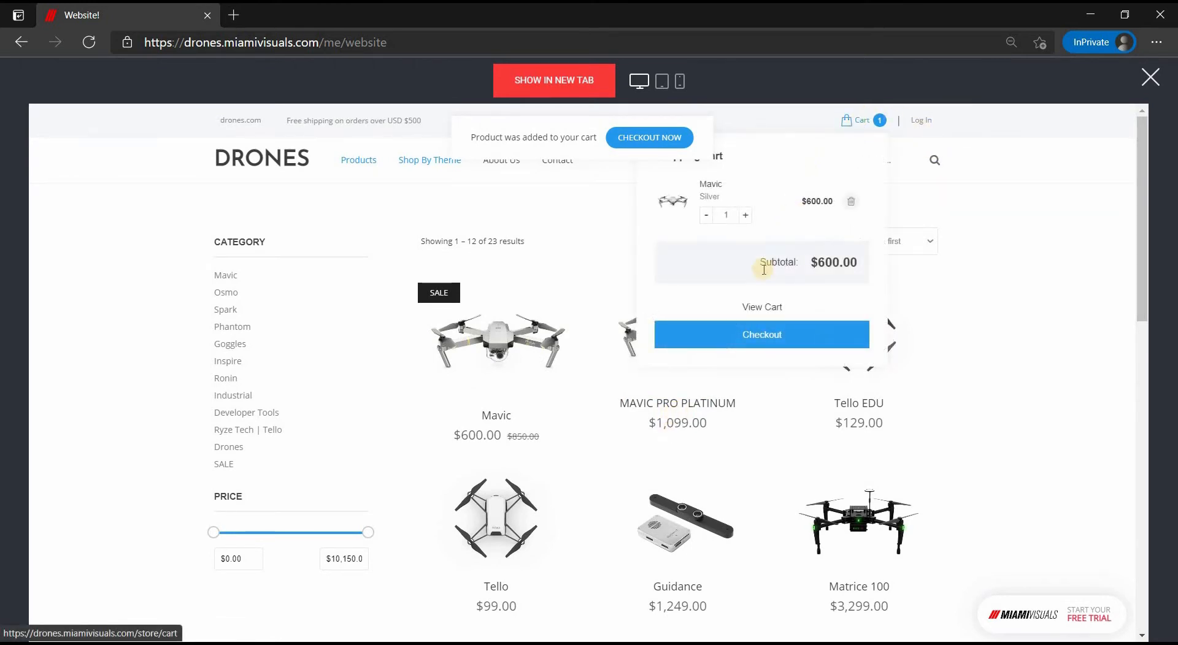
click(783, 335)
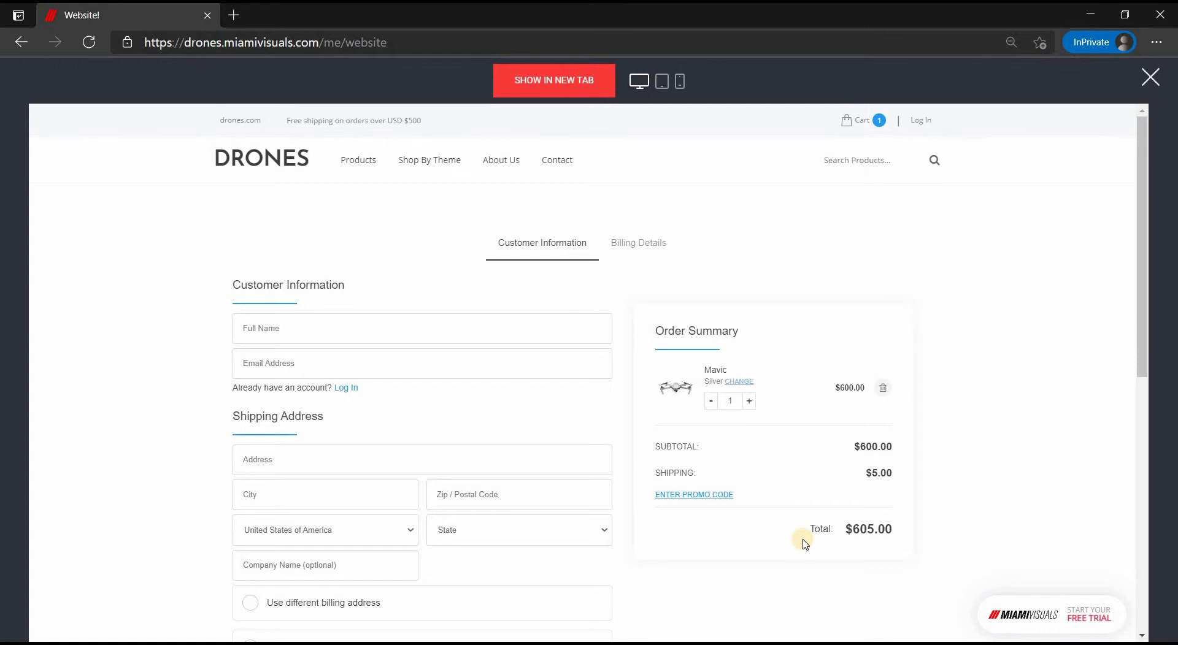
click(1157, 74)
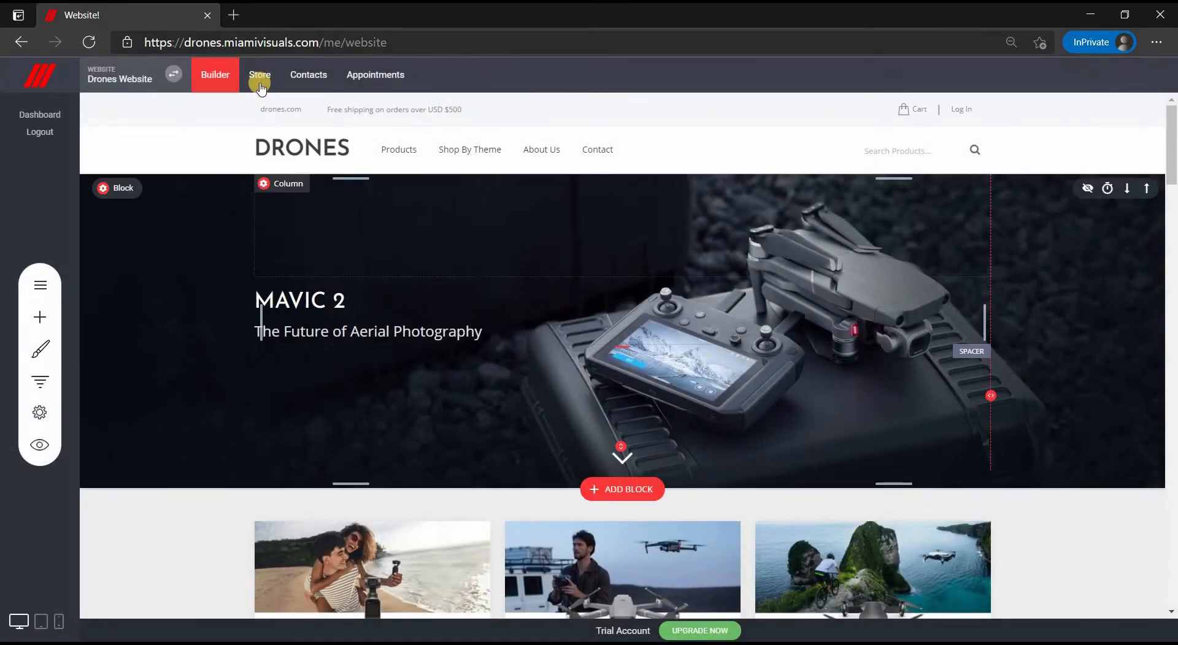
- Create a new physical product in the online store and title it "Mavic 2"
click(260, 68)
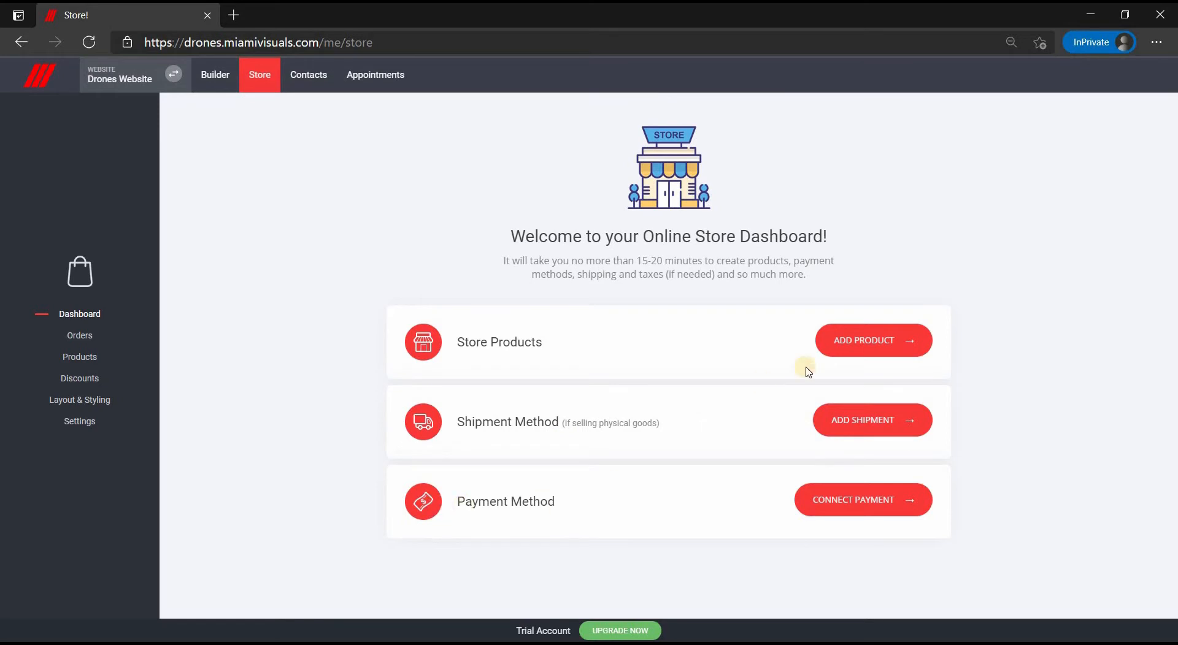
click(865, 350)
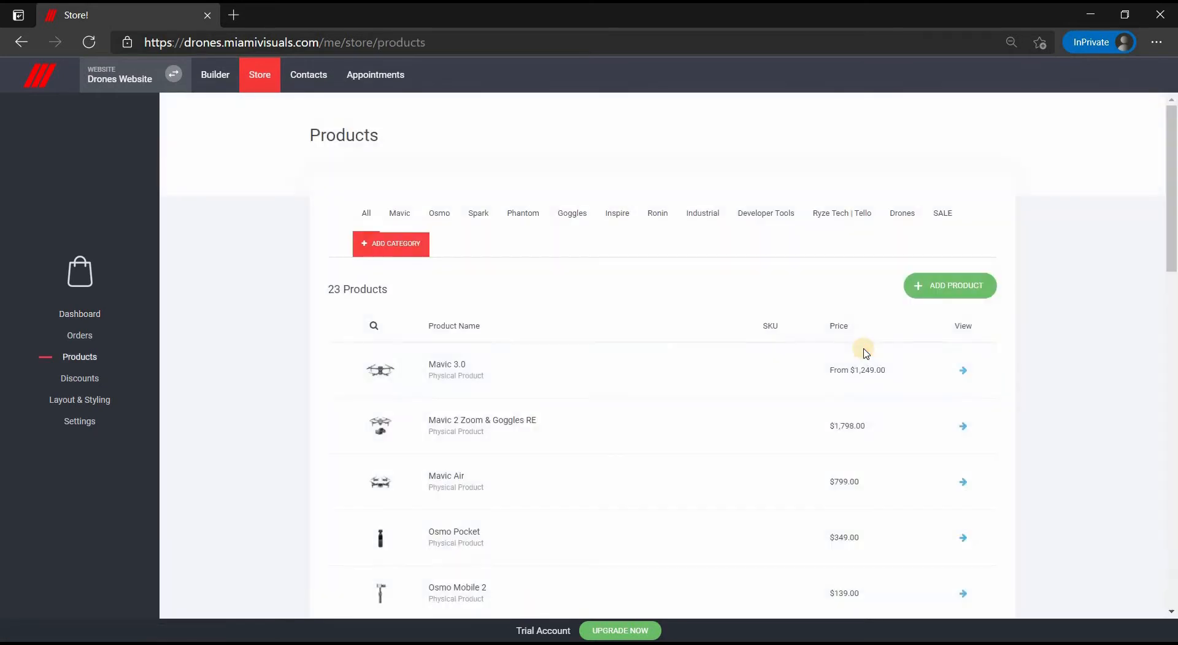
click(954, 288)
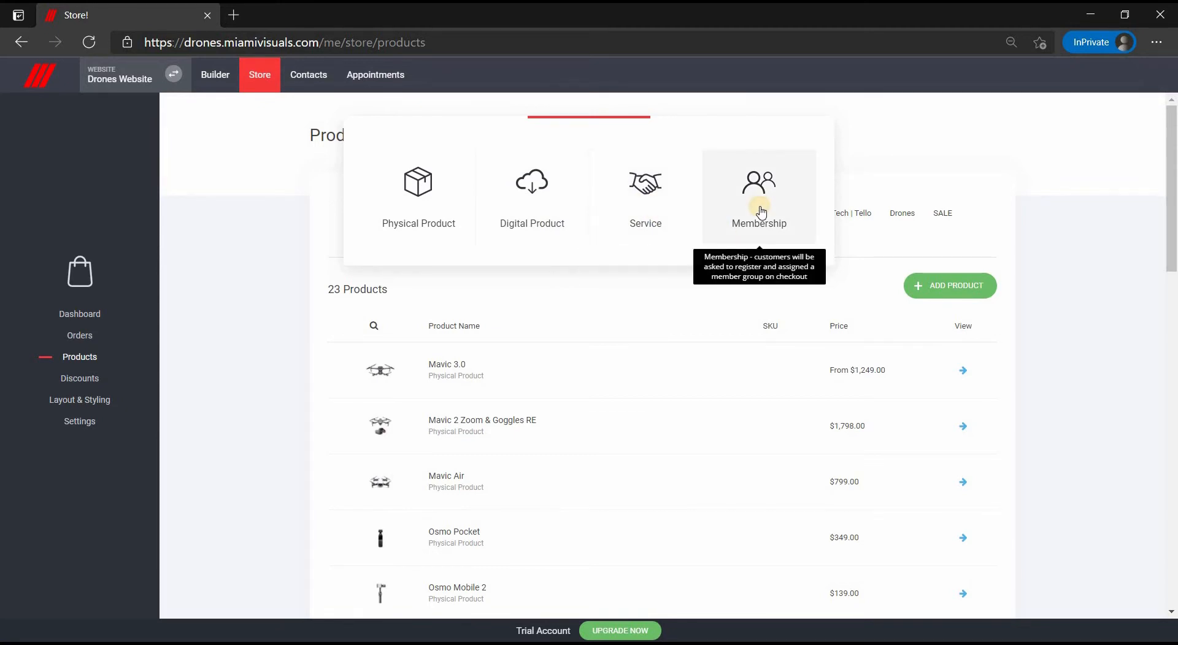
click(413, 222)
click(422, 225)
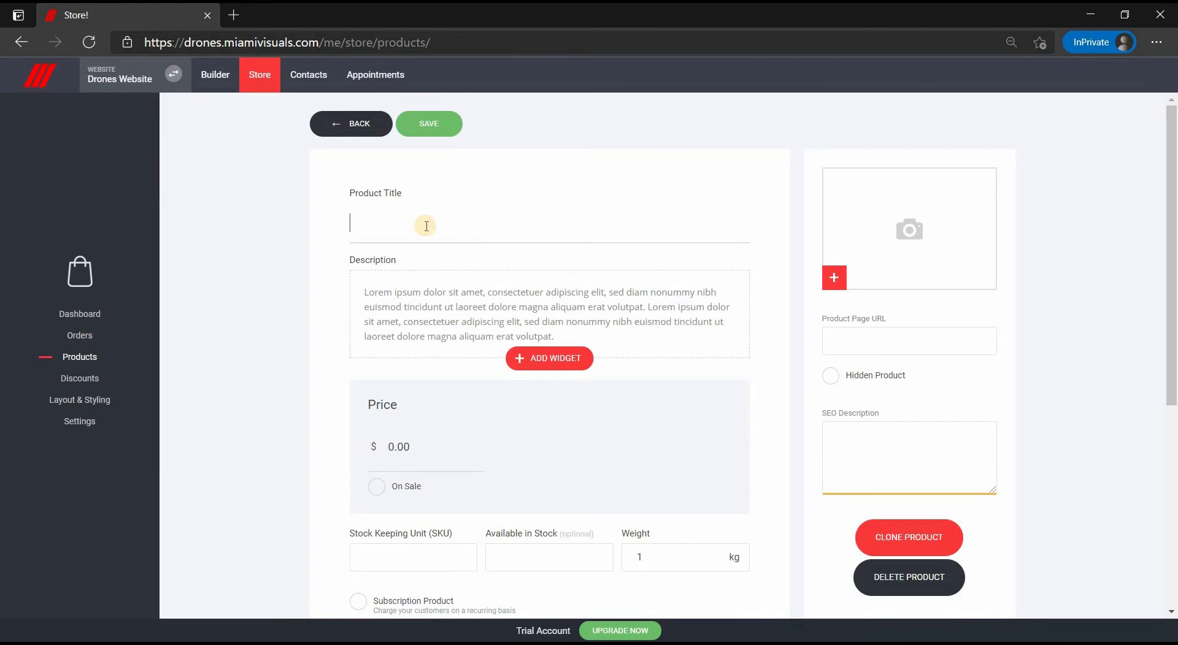
text(Mavic 2)
- Replace the placeholder description with the Mavic 2 Hasselblad image quality and zoom lens text, including the feature list from Hasselblad Camera to Hyperlapse
click(410, 305)
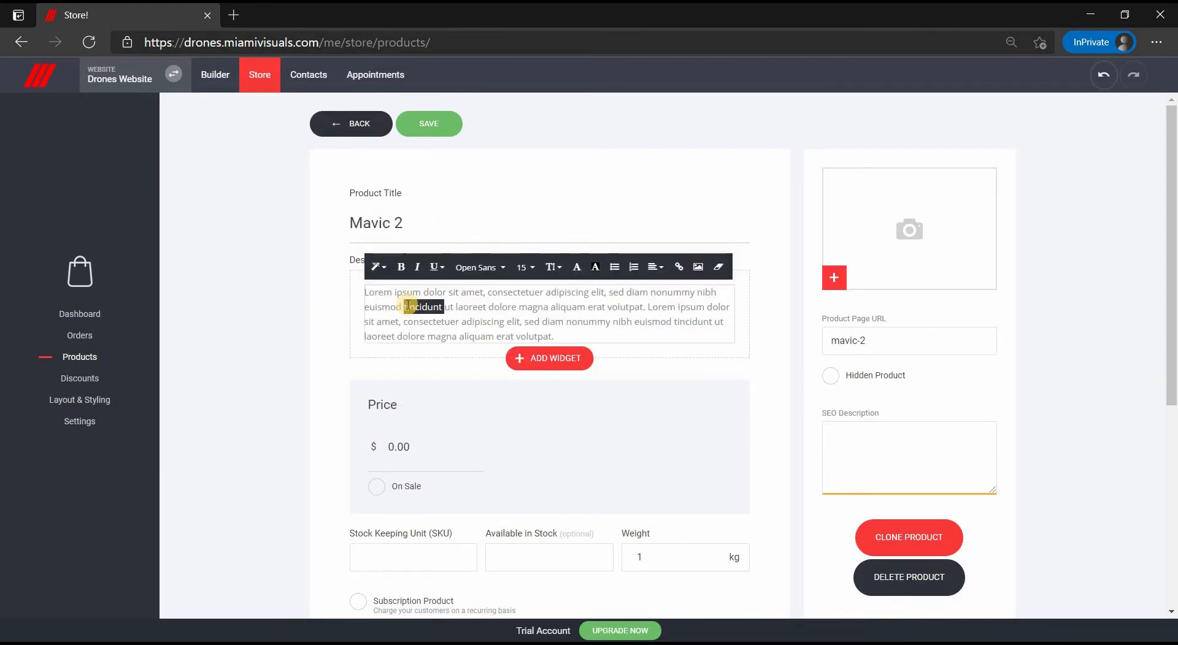
key(ctrl+a)
text(The Mavic 2 offers iconic Hasselblad image quality on the Pro and a high-performance zoom lens on the Zoom. • Hasselblad Camera • Adjustable Aperture • 10-bit HDR Video • 1" CMOS Sensor • 10-bit Dlog-M • Hyperlapse)
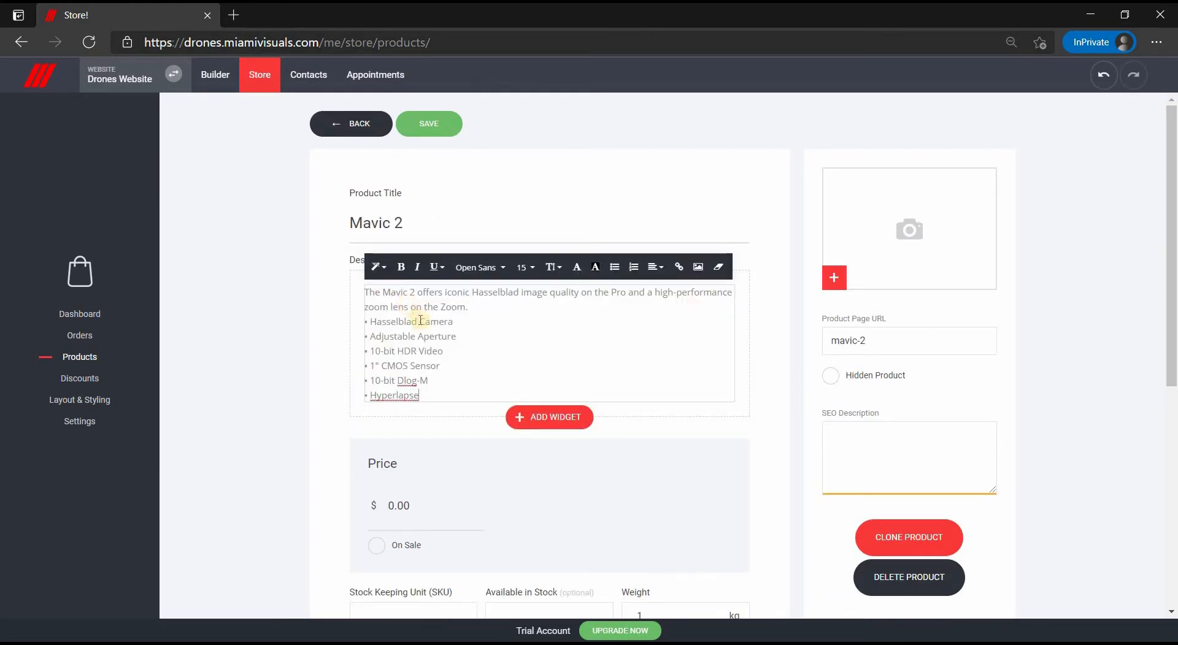
click(780, 372)
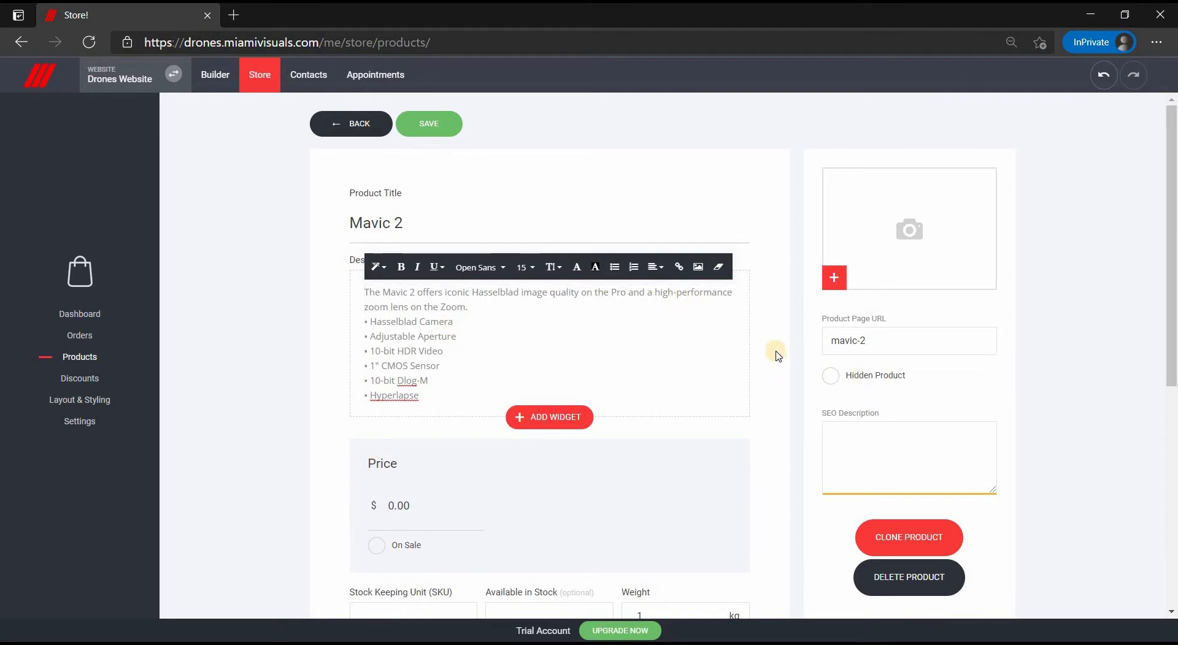
- Add all seven images from the Mavic 2 folder of the file manager to the product
click(835, 278)
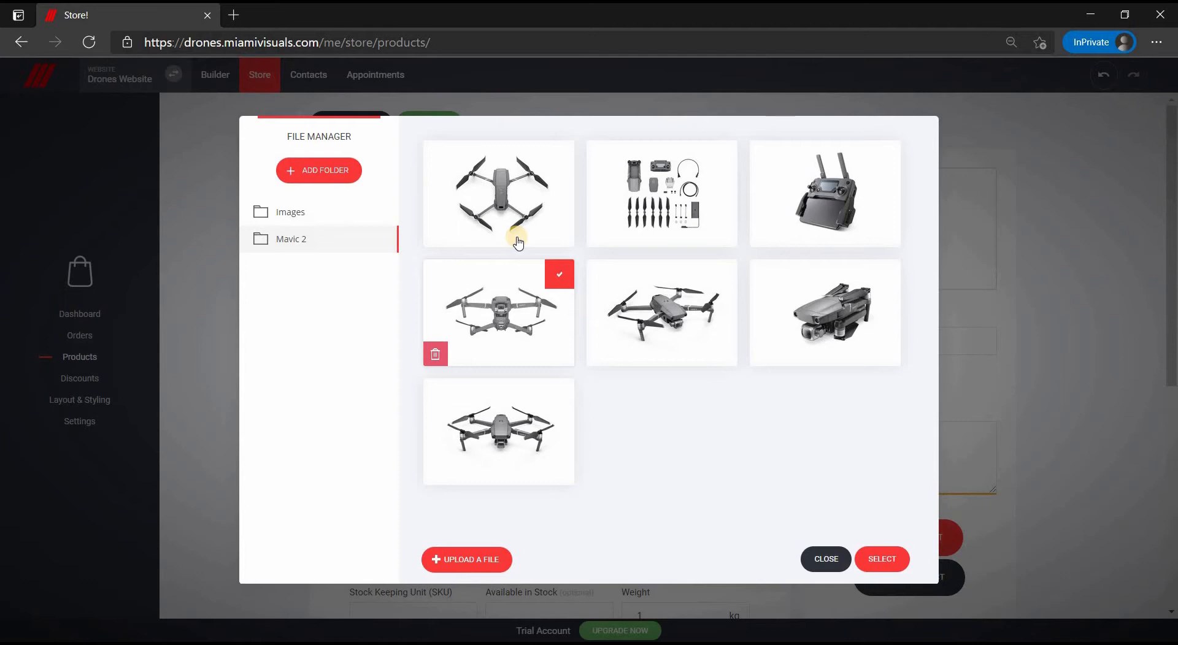
click(517, 239)
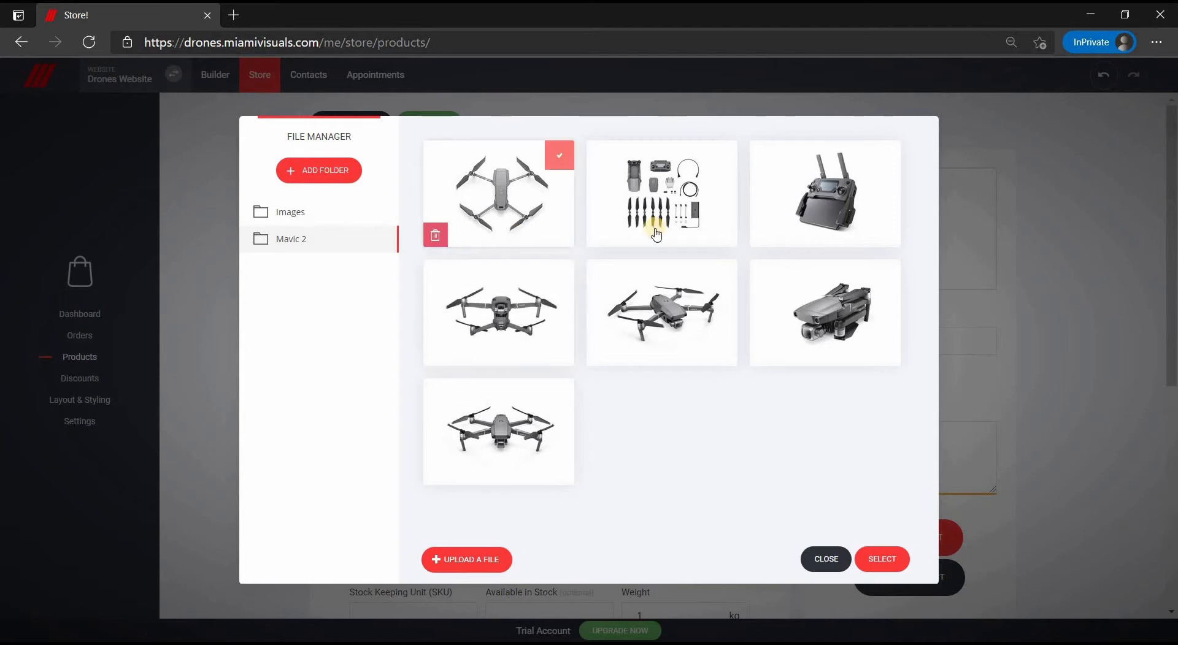
click(652, 229)
click(784, 229)
click(452, 332)
click(638, 325)
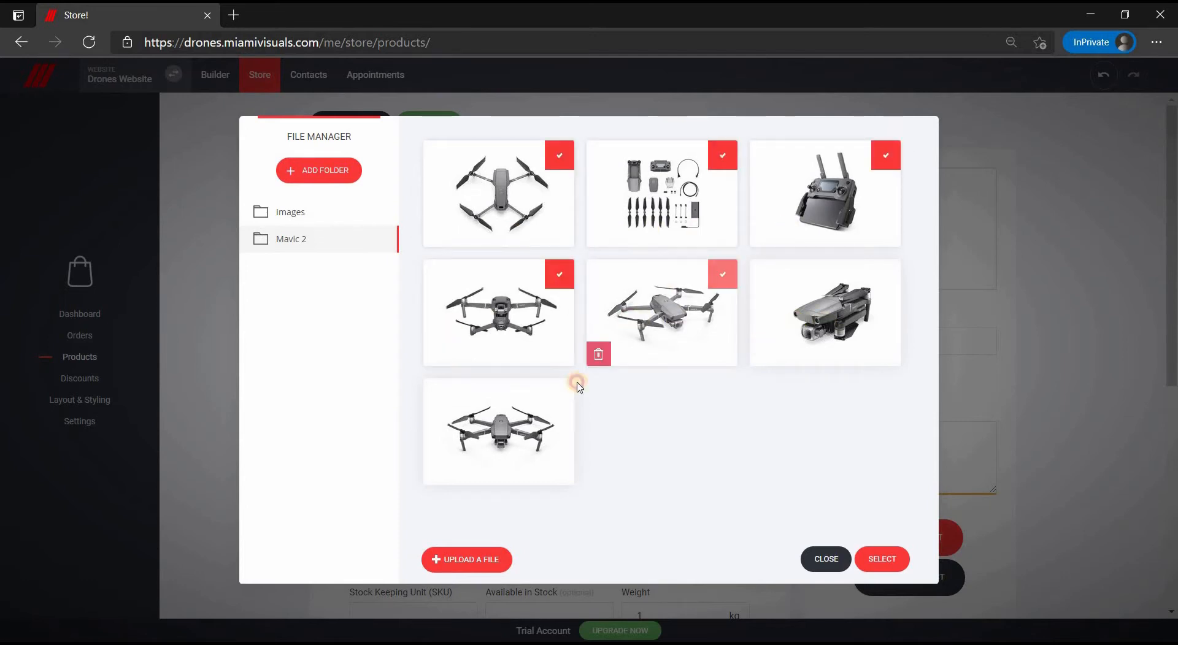
click(823, 326)
click(499, 422)
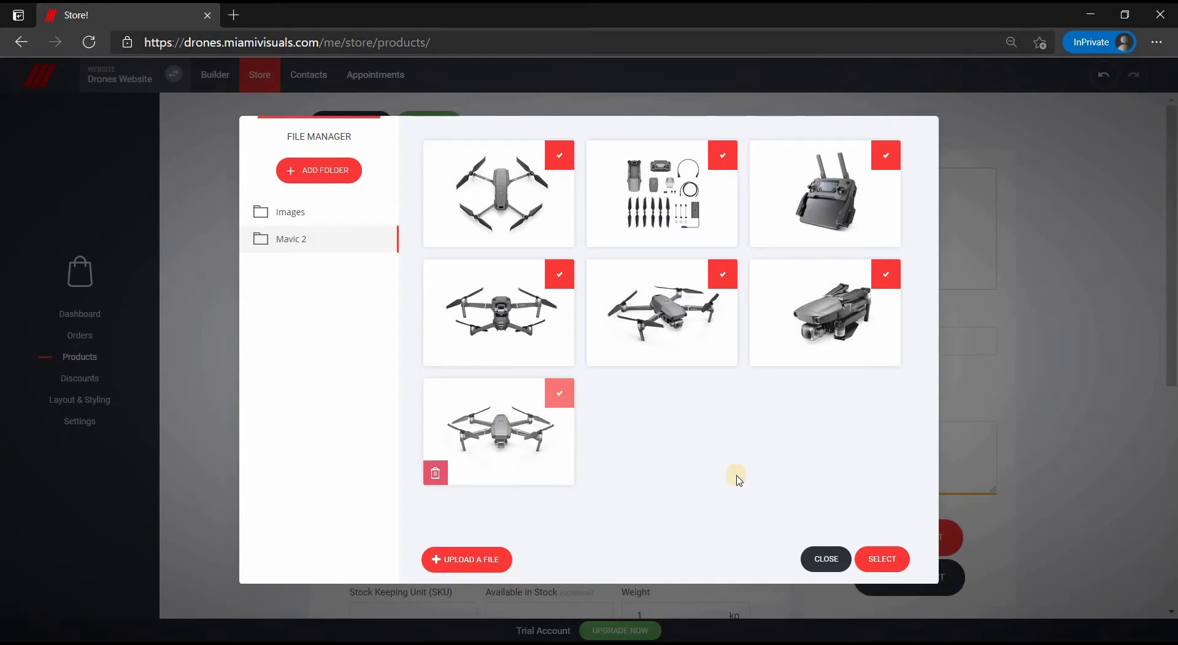
click(887, 560)
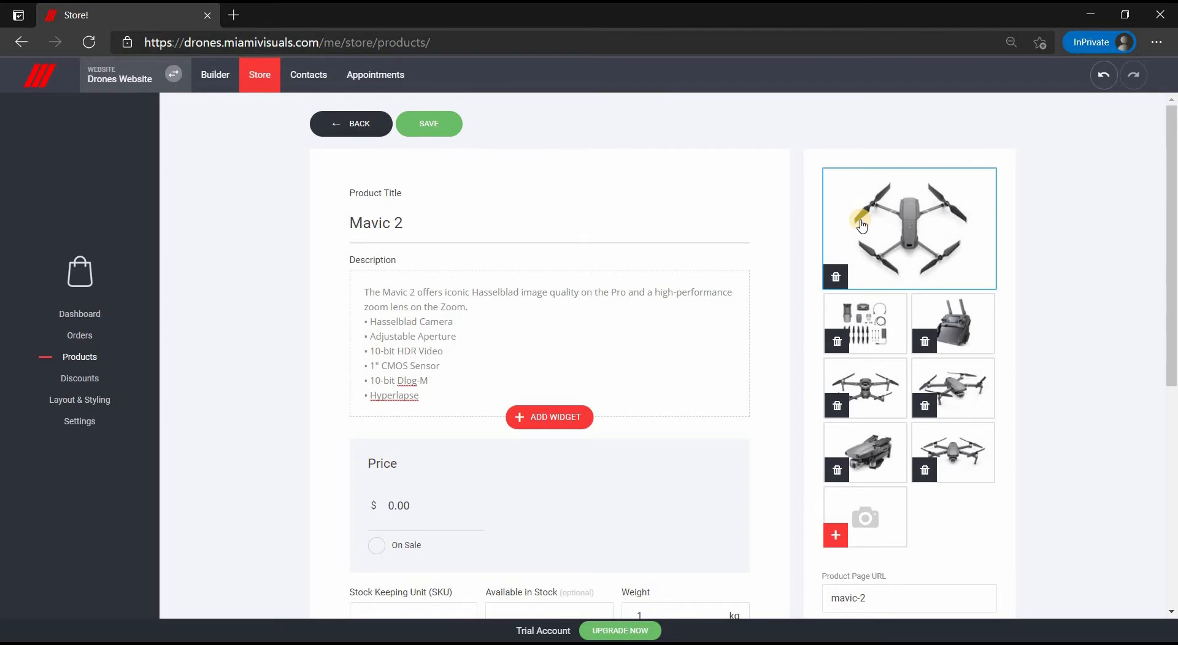
- Reorder the product gallery so the front-view drone image follows the main picture, and delete the accessories kit image
drag(871, 329, 942, 454)
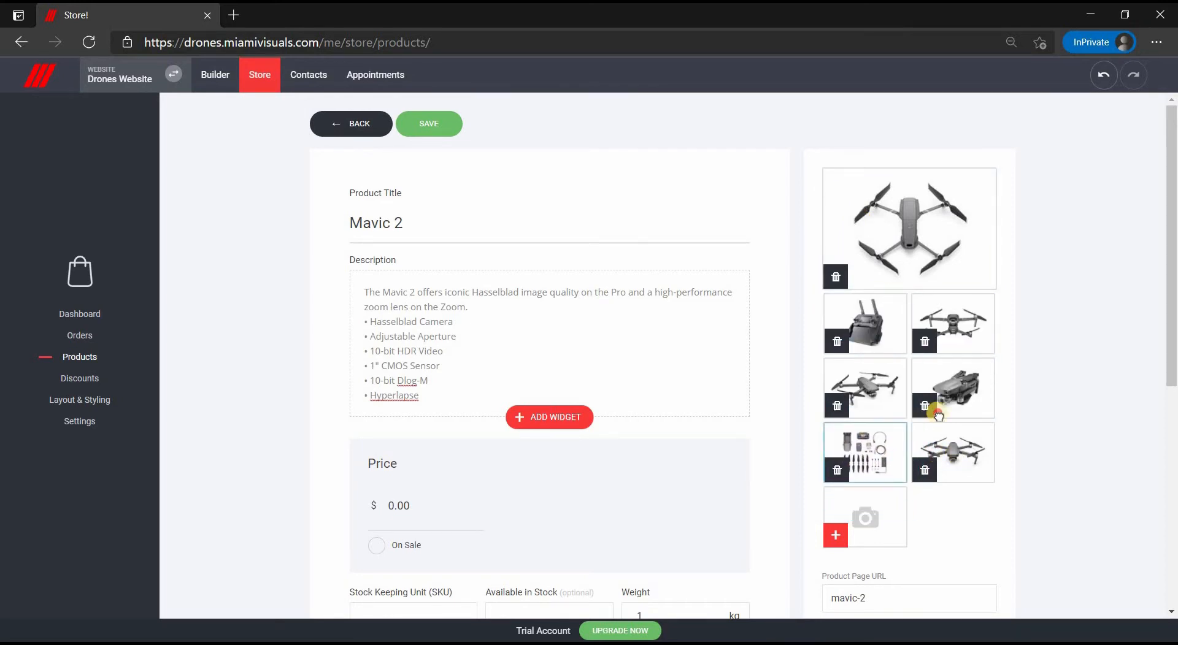
drag(938, 413, 842, 311)
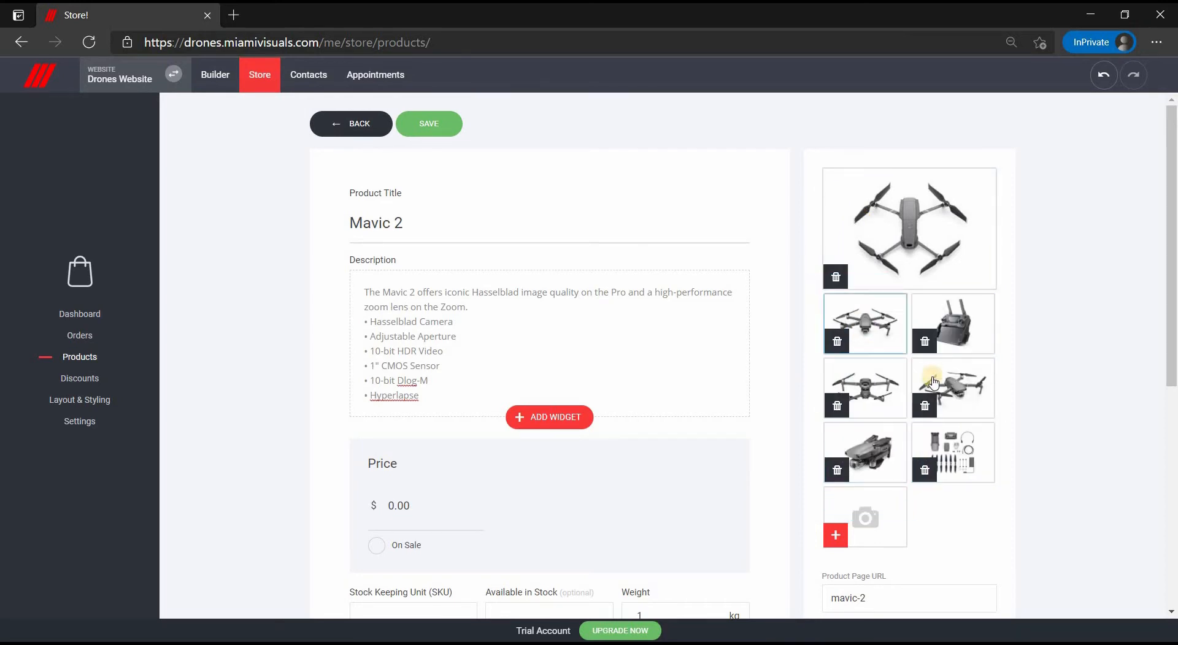
click(924, 472)
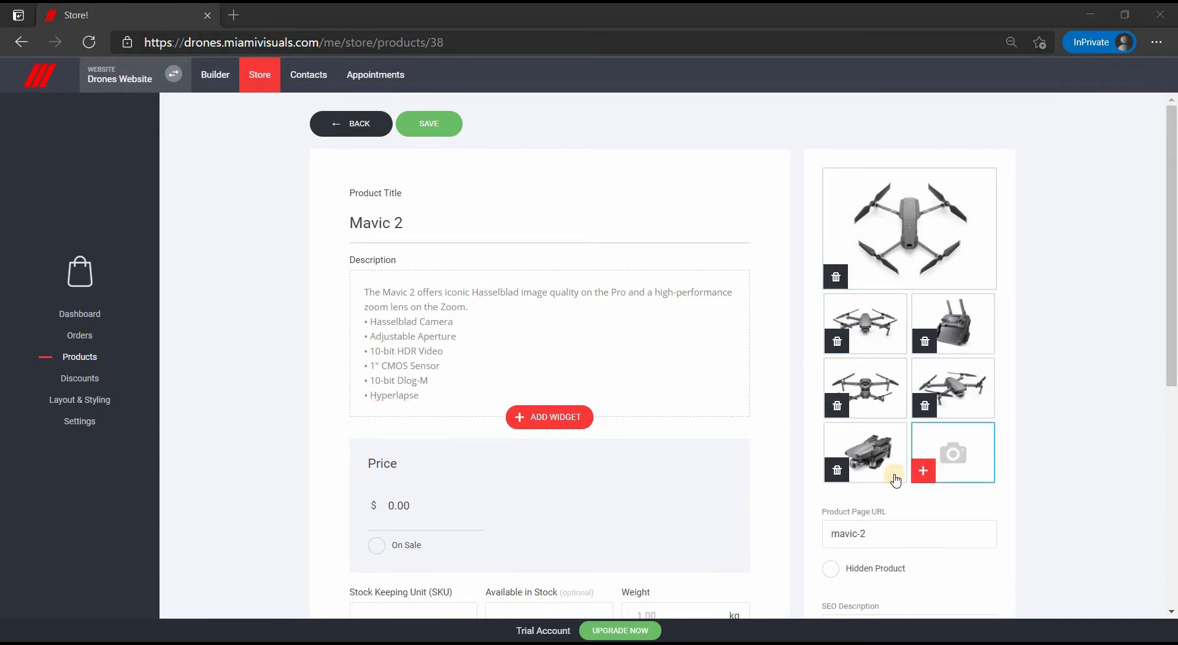
- Set the product's price to $1000, and switch the On Sale option on and back off to view its sale price field
click(439, 511)
key(ctrl+a)
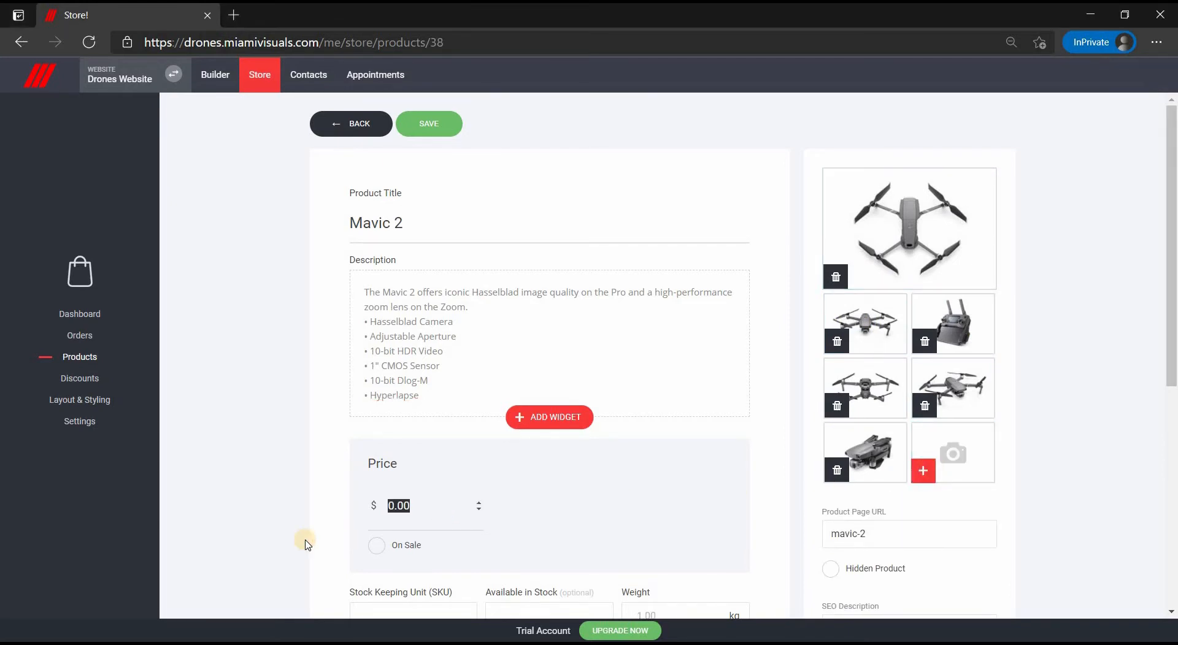
text(1000)
click(376, 546)
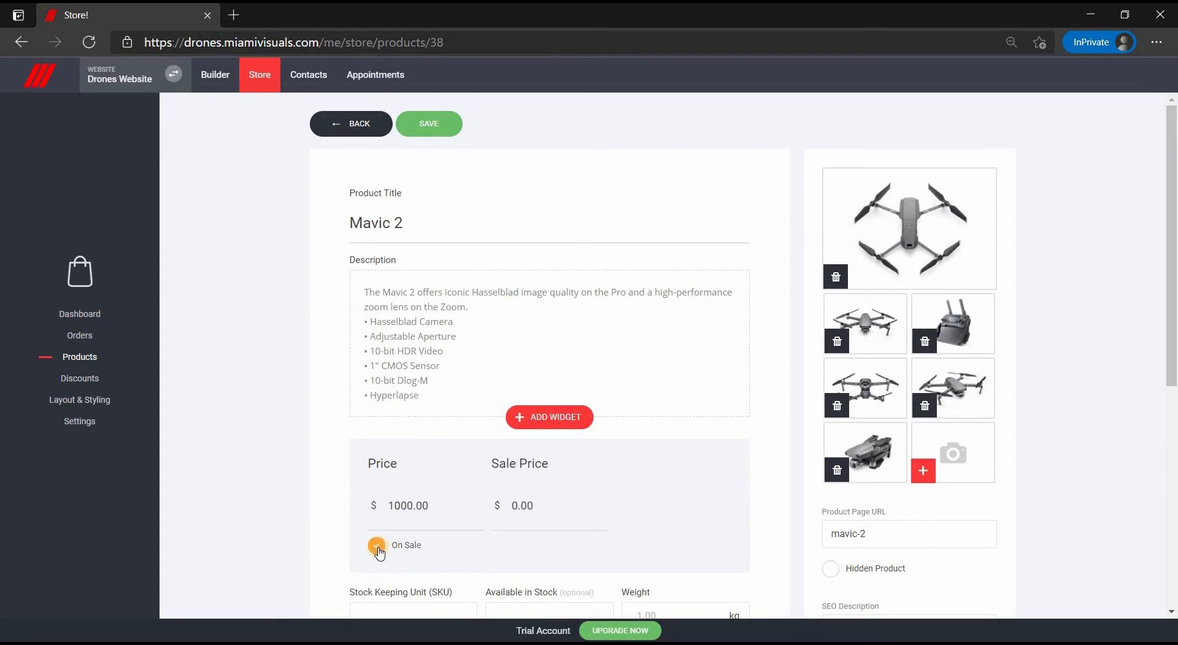
click(376, 546)
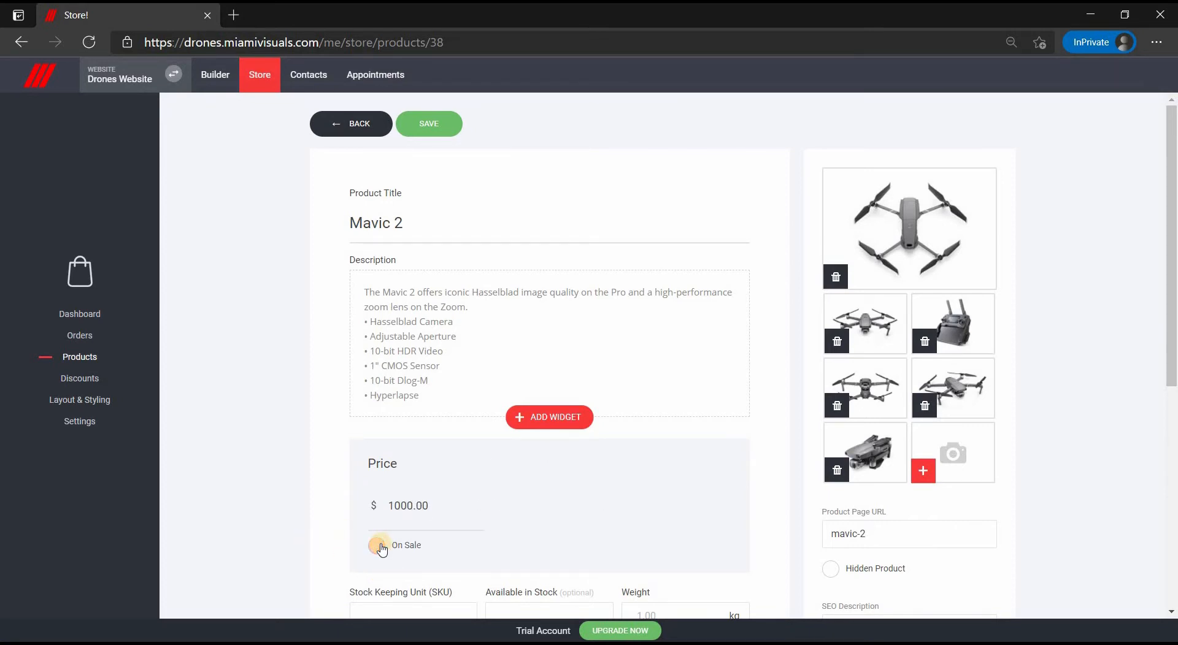
- Examine the billing cycle and charge interval choices of the Subscription Product option, and cancel its settings
scroll(381, 546, down, 5)
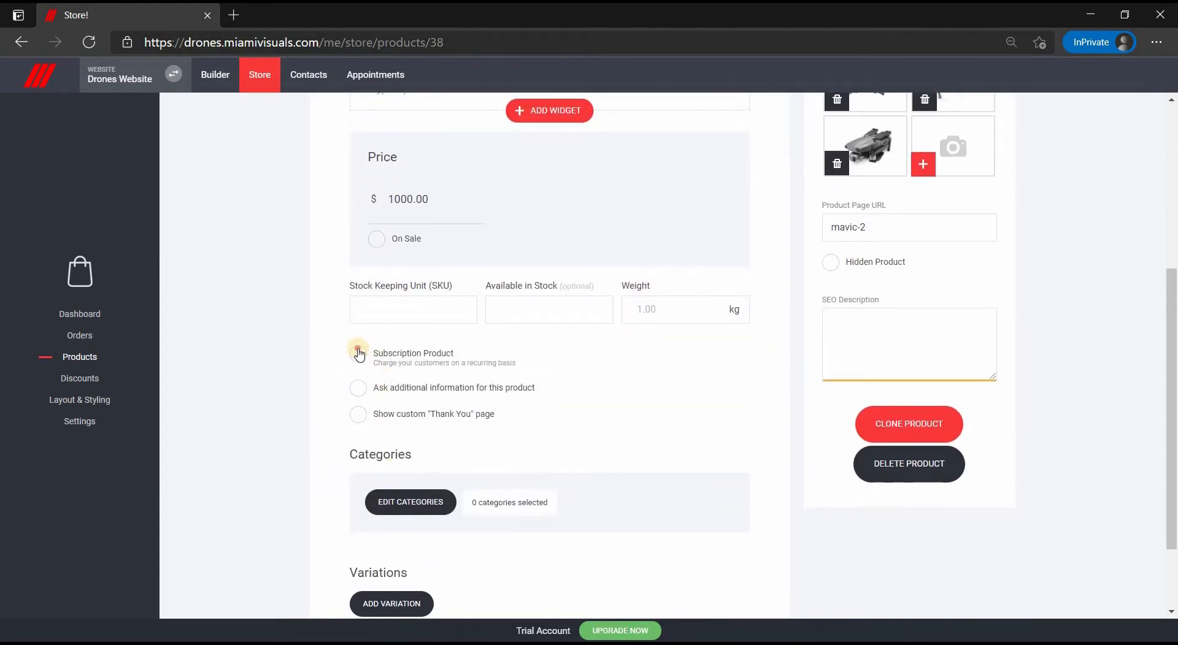
click(359, 352)
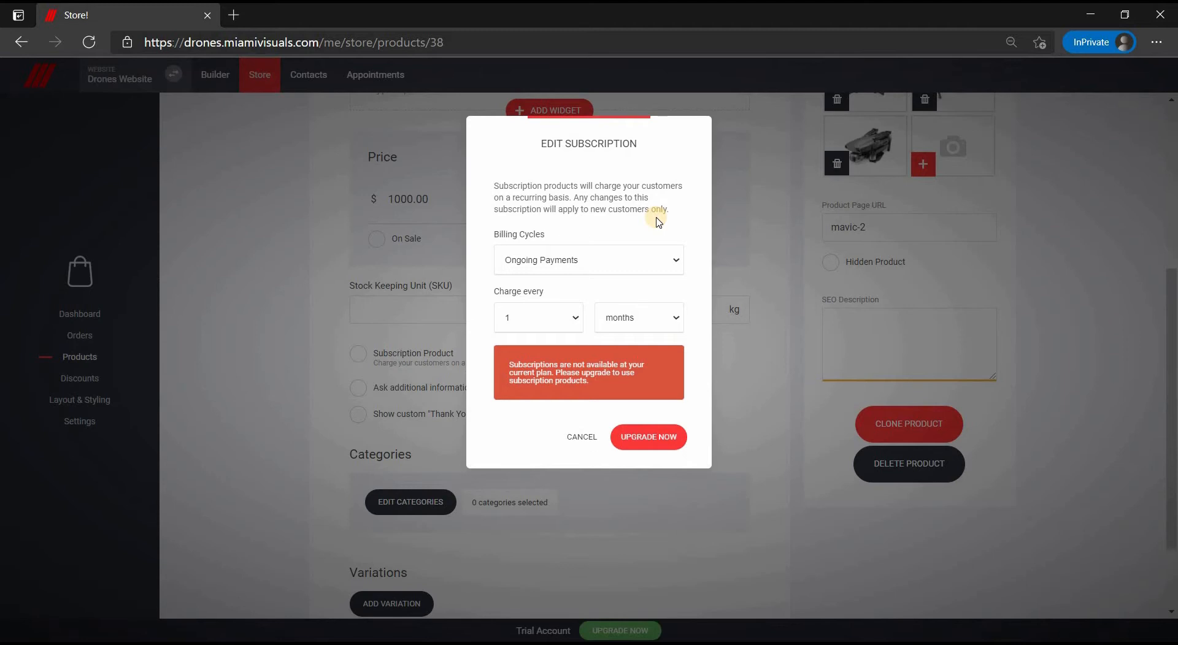
click(609, 268)
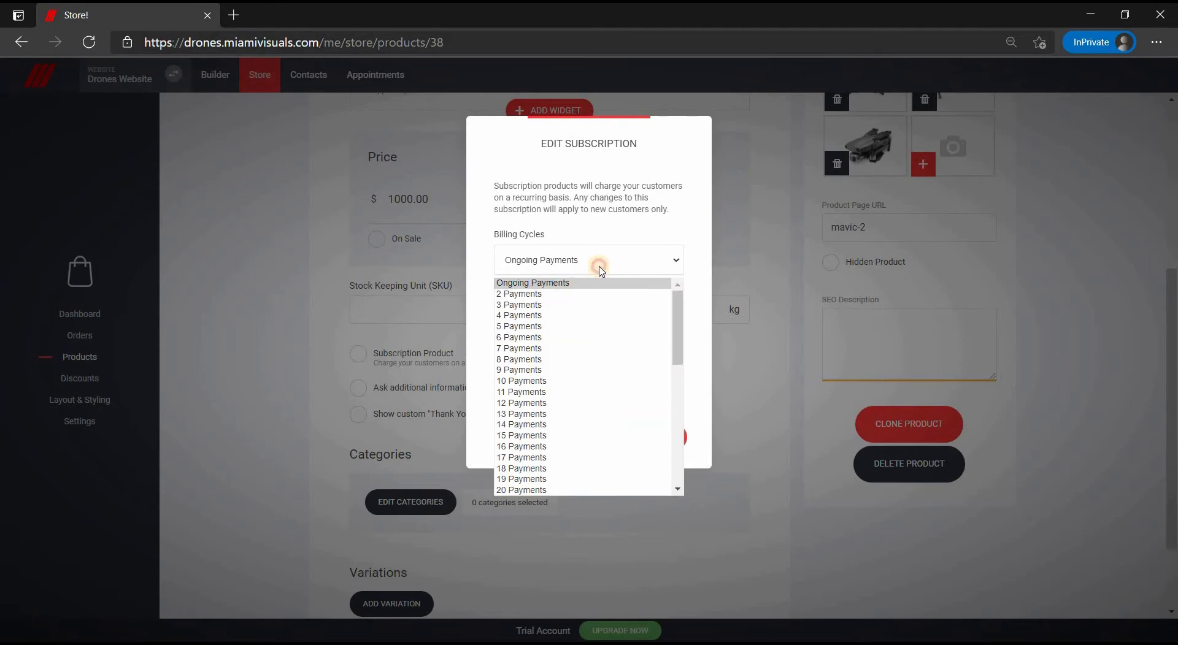
click(599, 265)
click(565, 325)
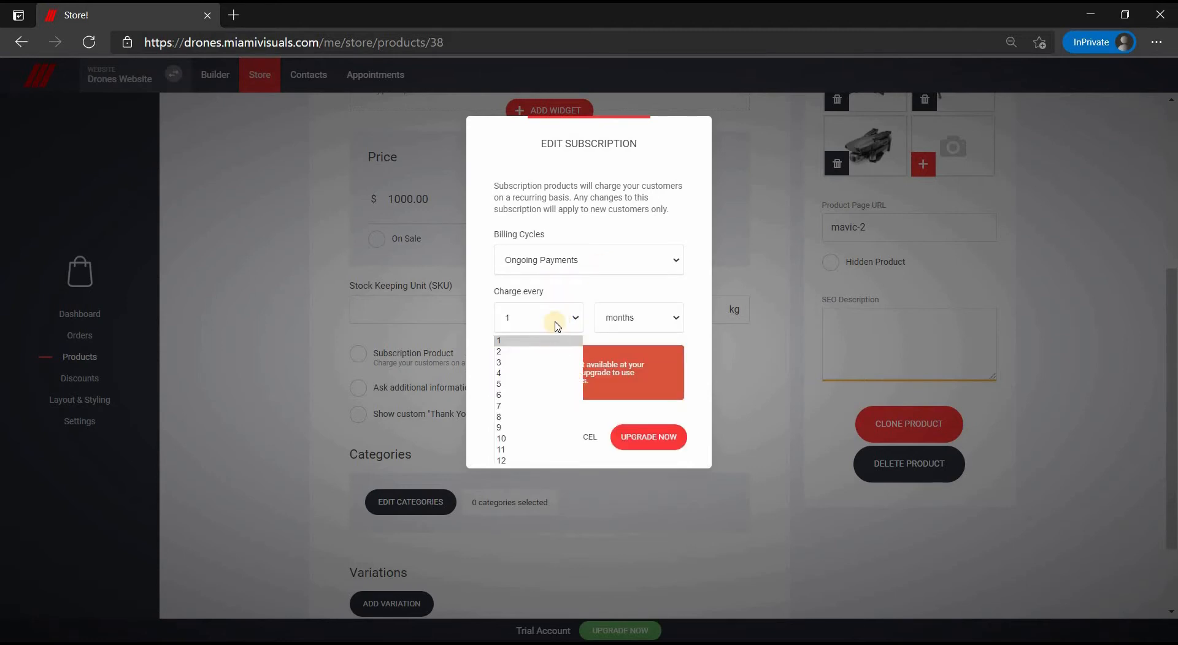
click(641, 319)
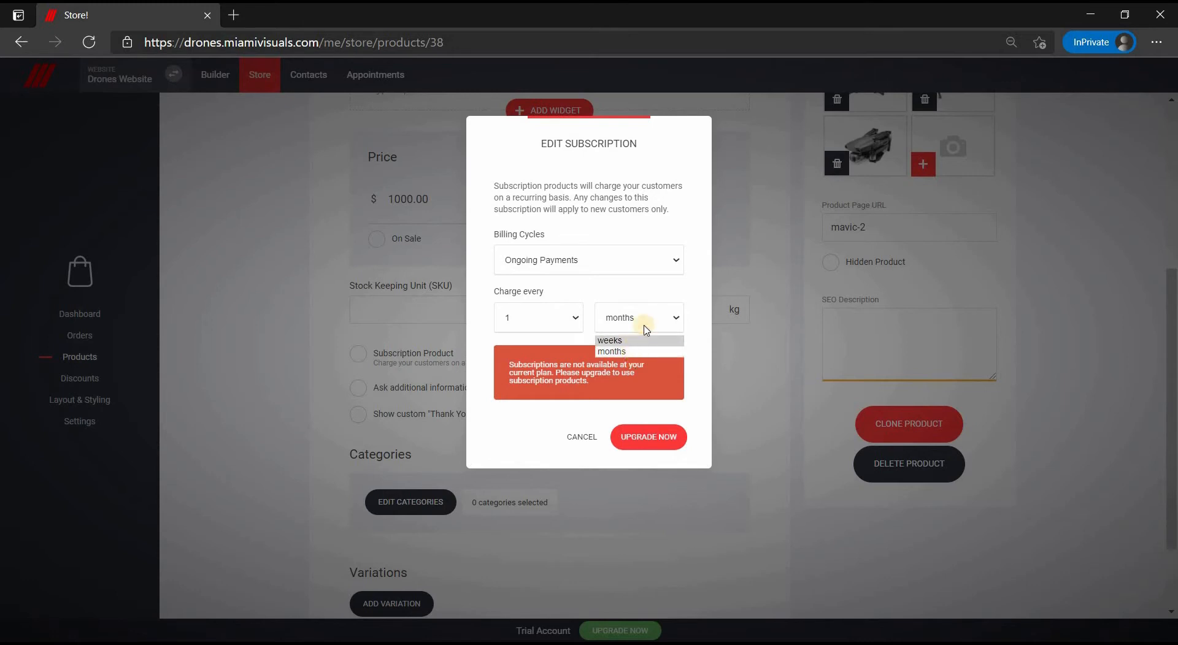
click(659, 440)
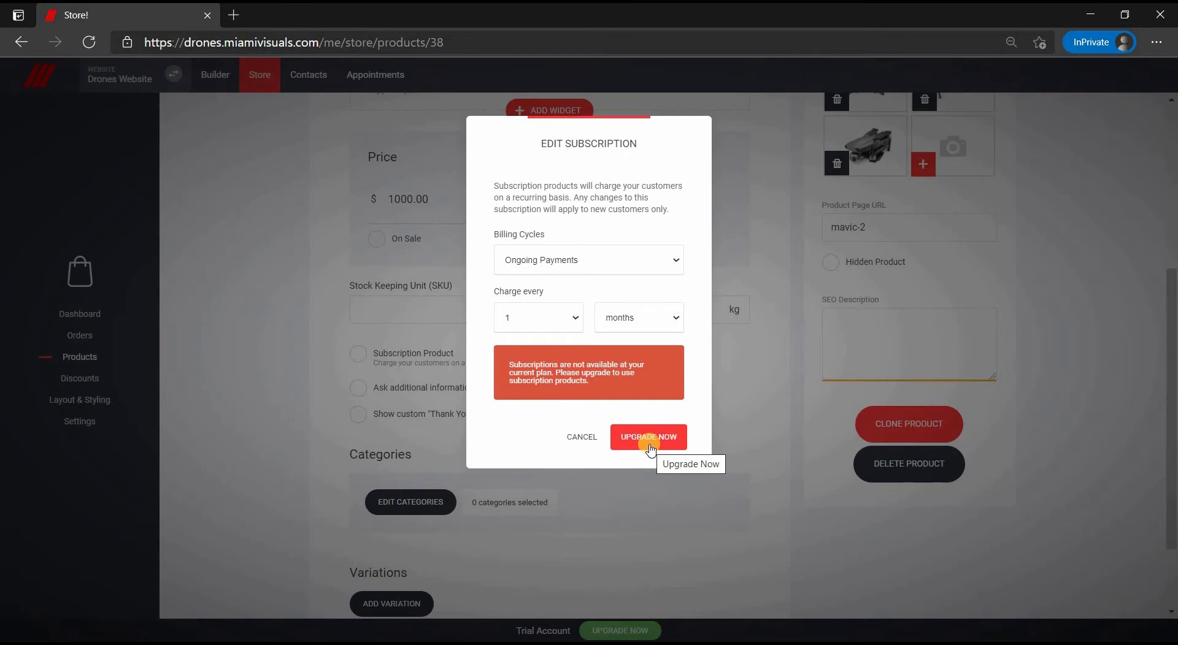
click(583, 437)
- Assign the product to the existing Drones category, without adding a new subcategory
scroll(585, 434, down, 2)
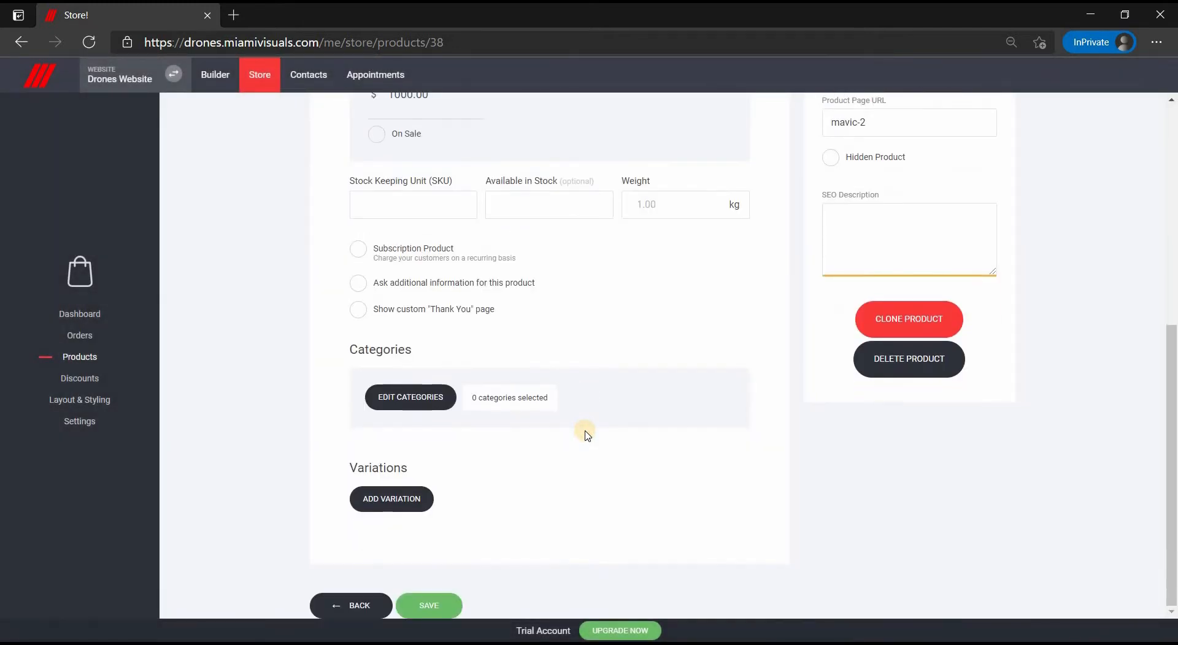
click(419, 406)
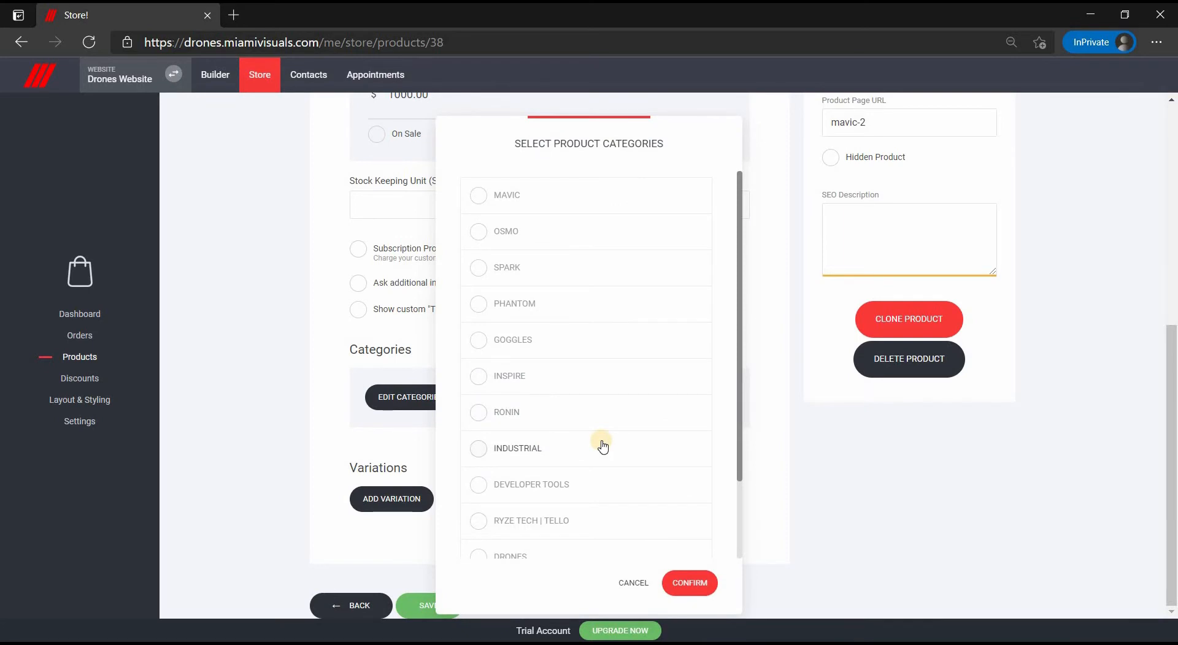
scroll(602, 446, down, 3)
click(514, 464)
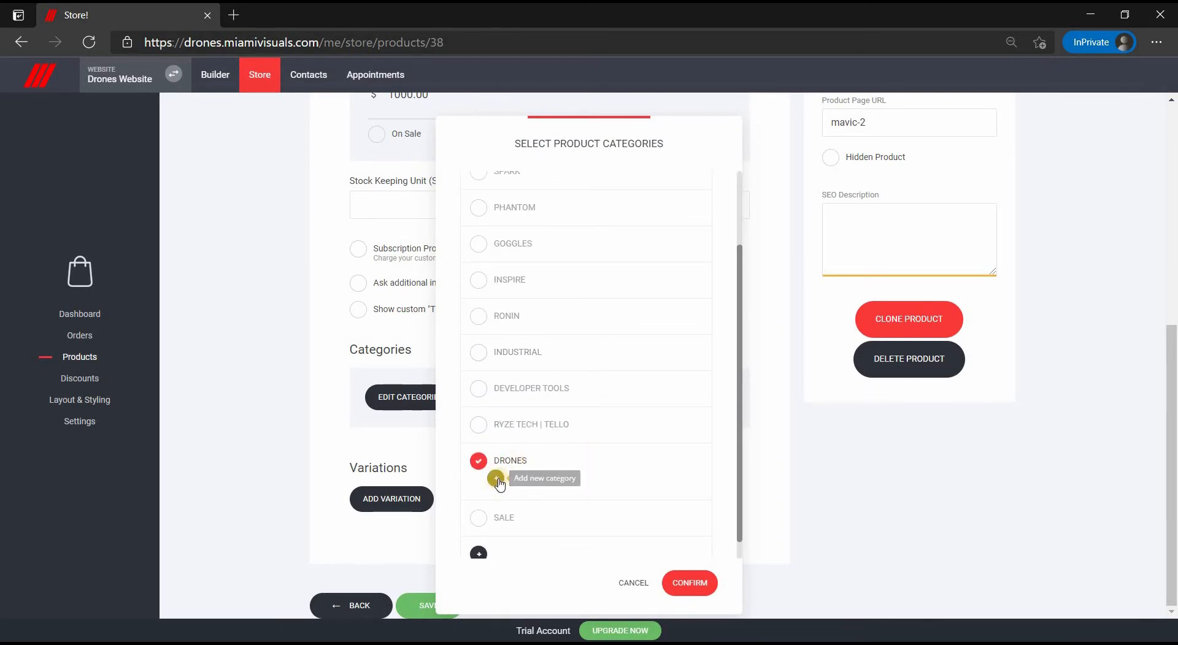
click(497, 480)
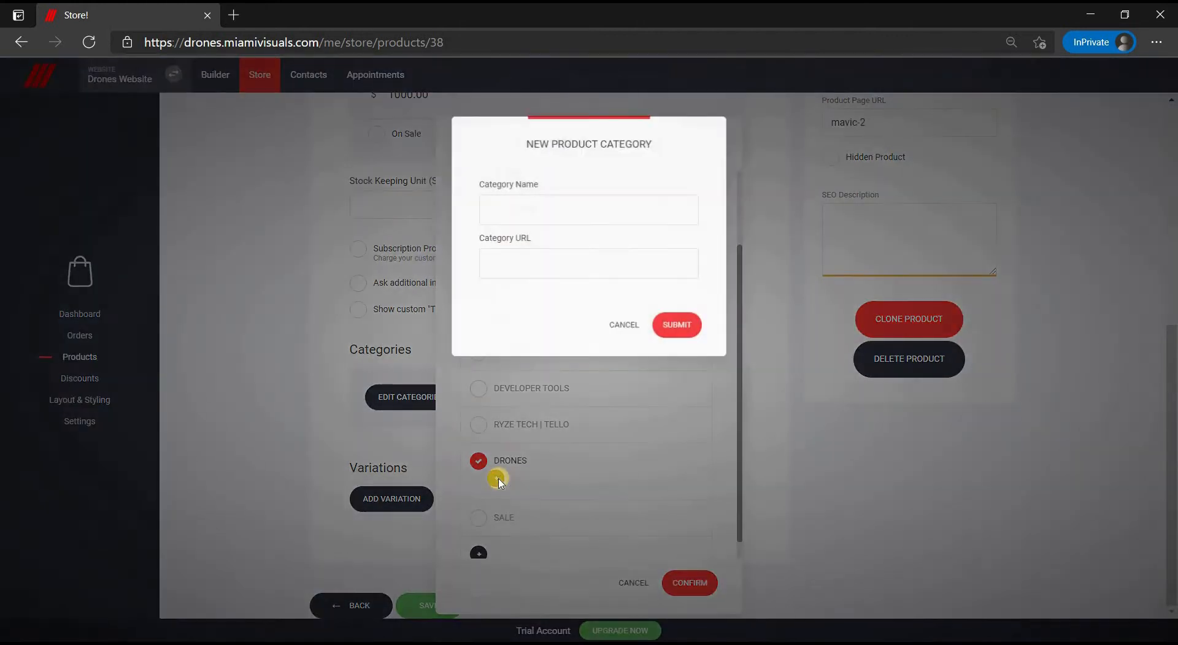
click(624, 327)
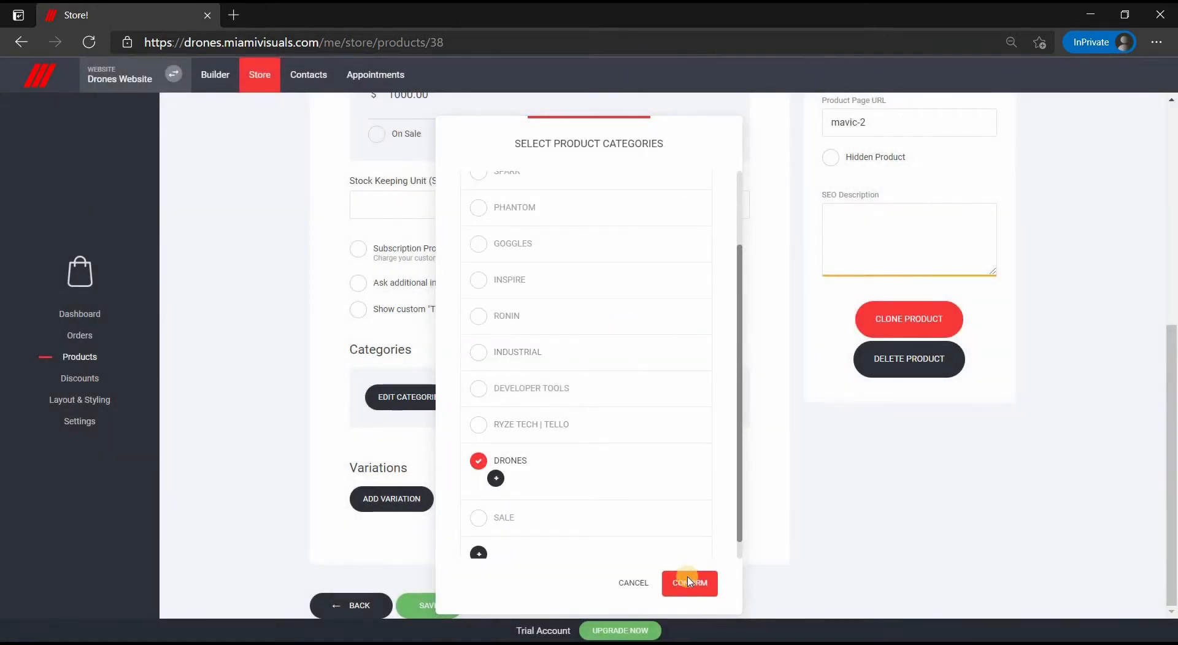
click(689, 581)
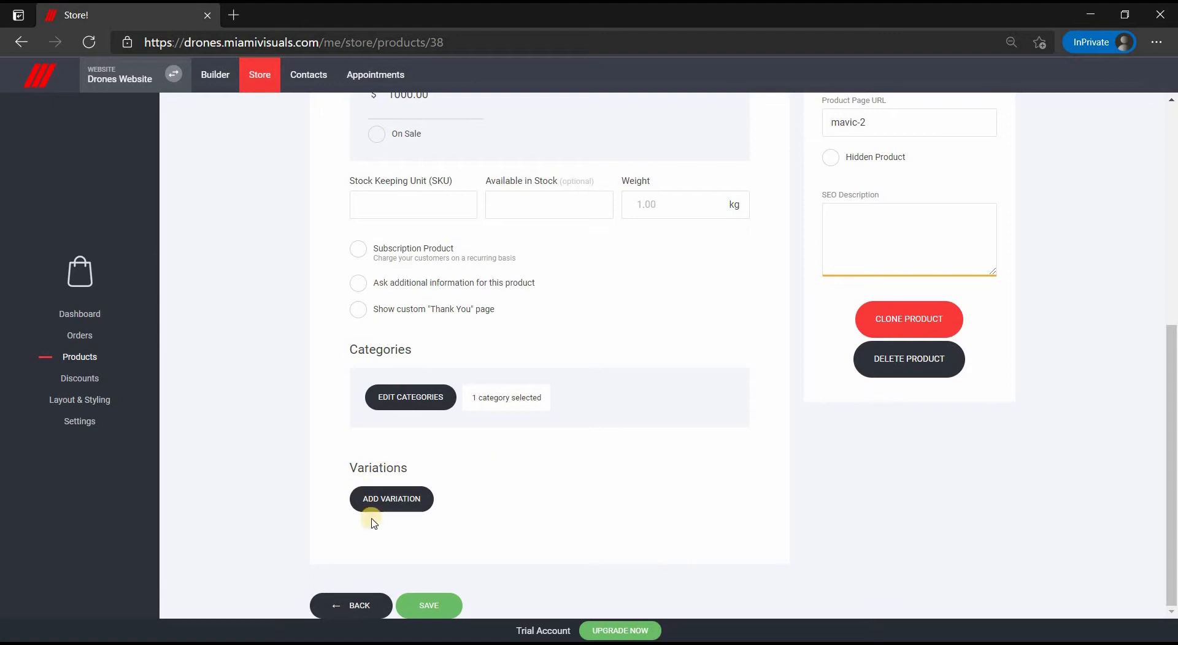
- Add a Color variation to the product with the values Black, White and Silver
click(388, 503)
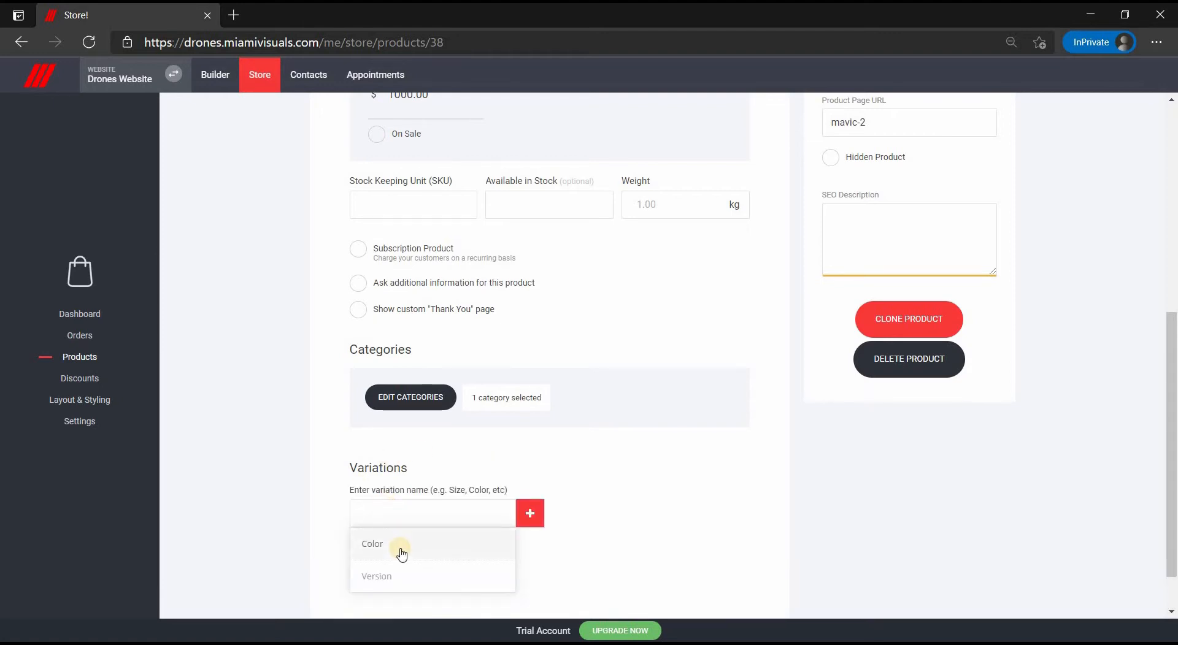
click(402, 553)
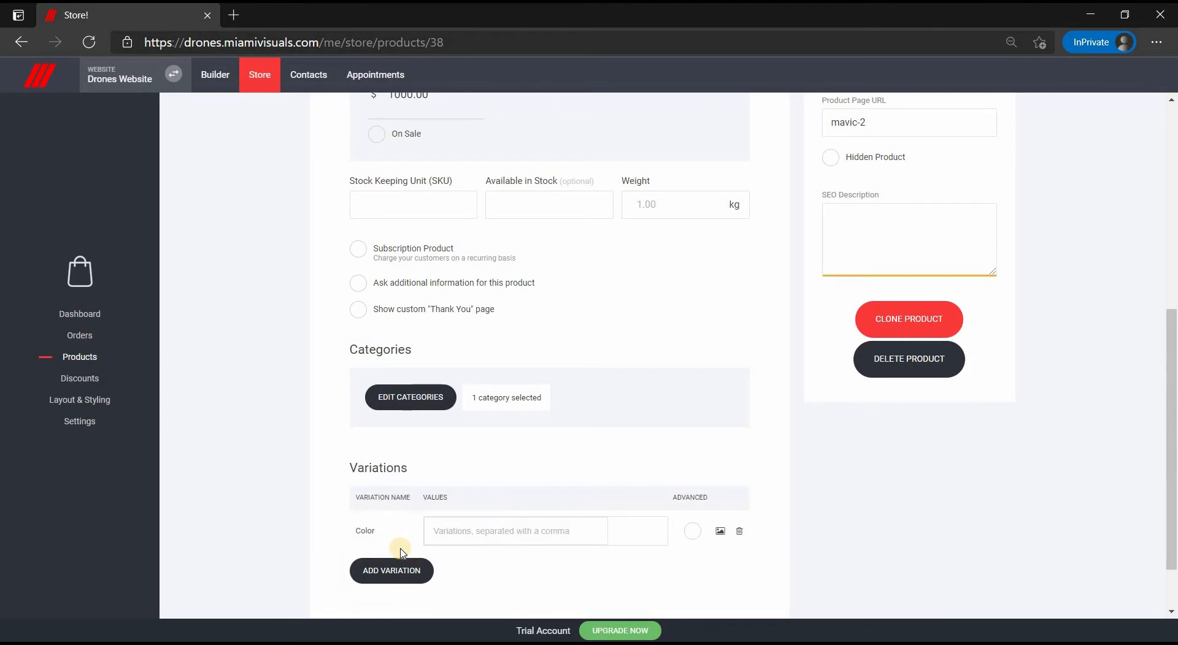
click(465, 534)
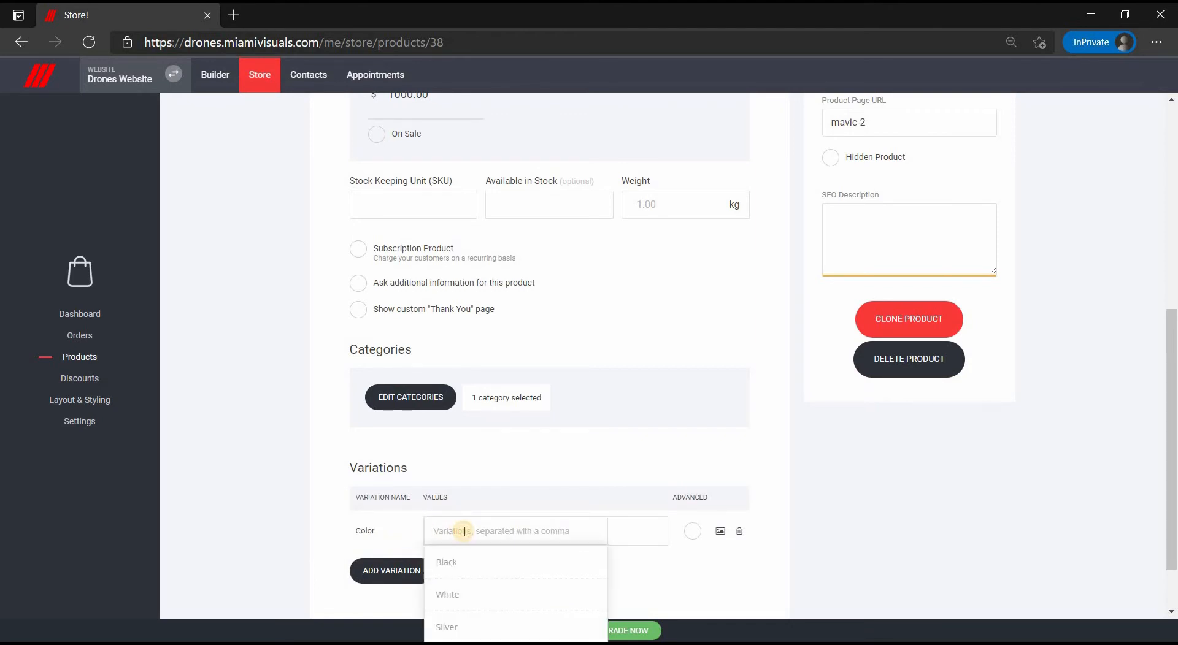
click(468, 562)
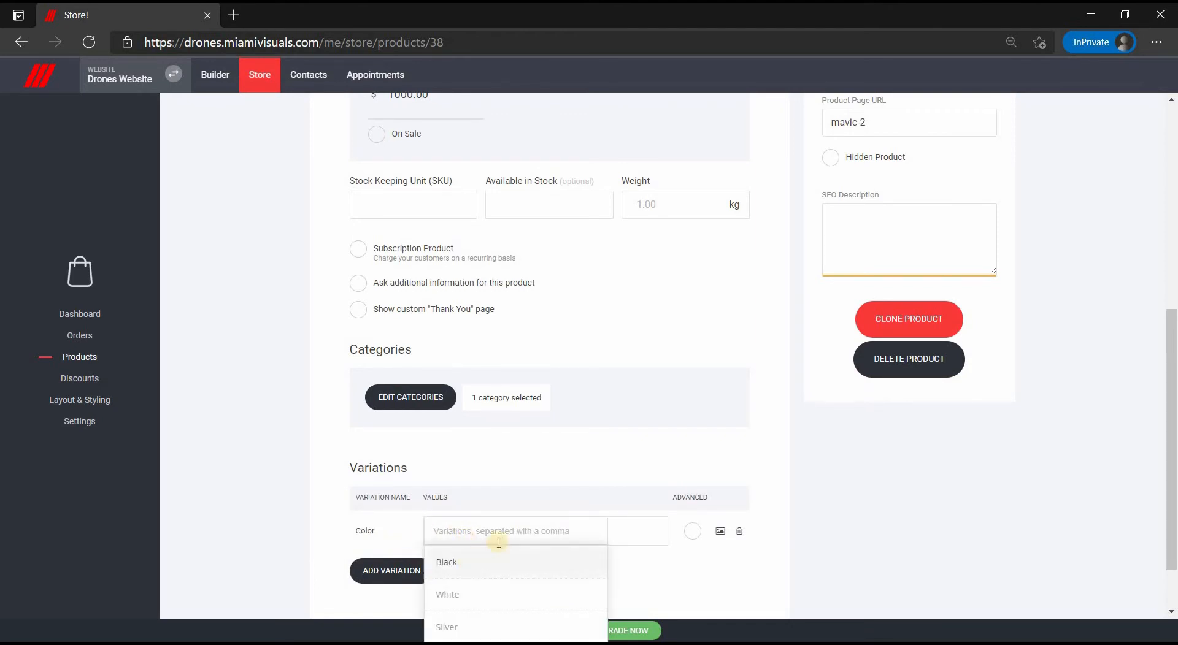
click(492, 601)
click(520, 557)
text(Silver)
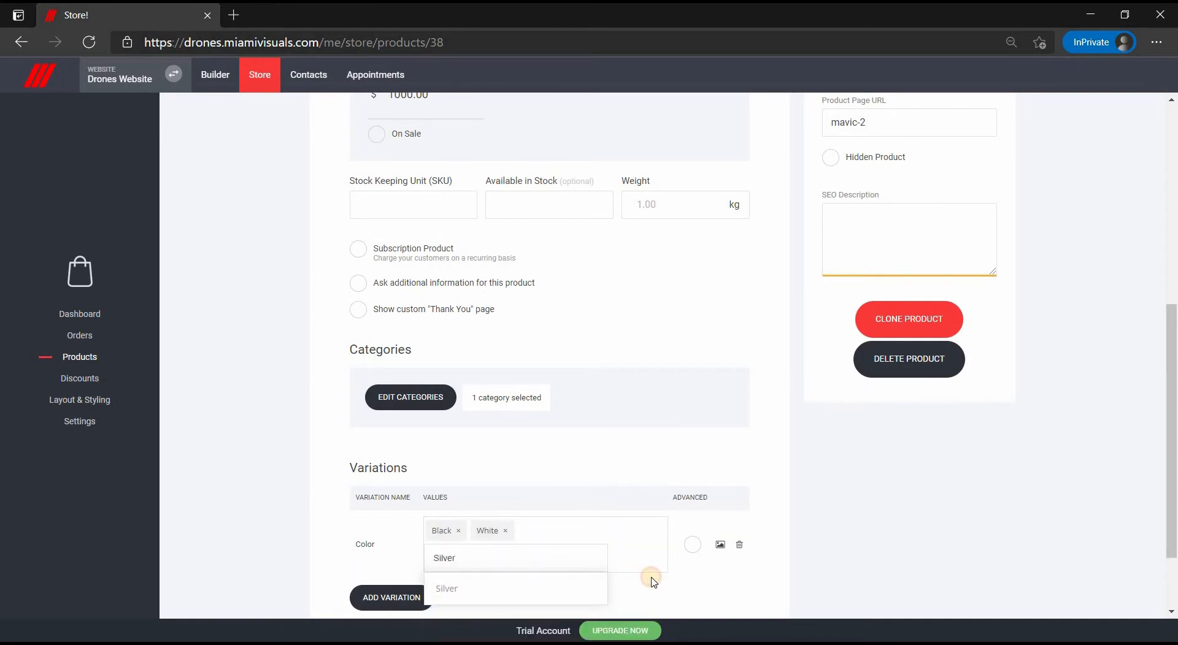
click(651, 578)
- Enable the advanced settings for the Color variation, and set the price to $1500 for White and $2000 for Silver
click(692, 545)
scroll(693, 550, down, 3)
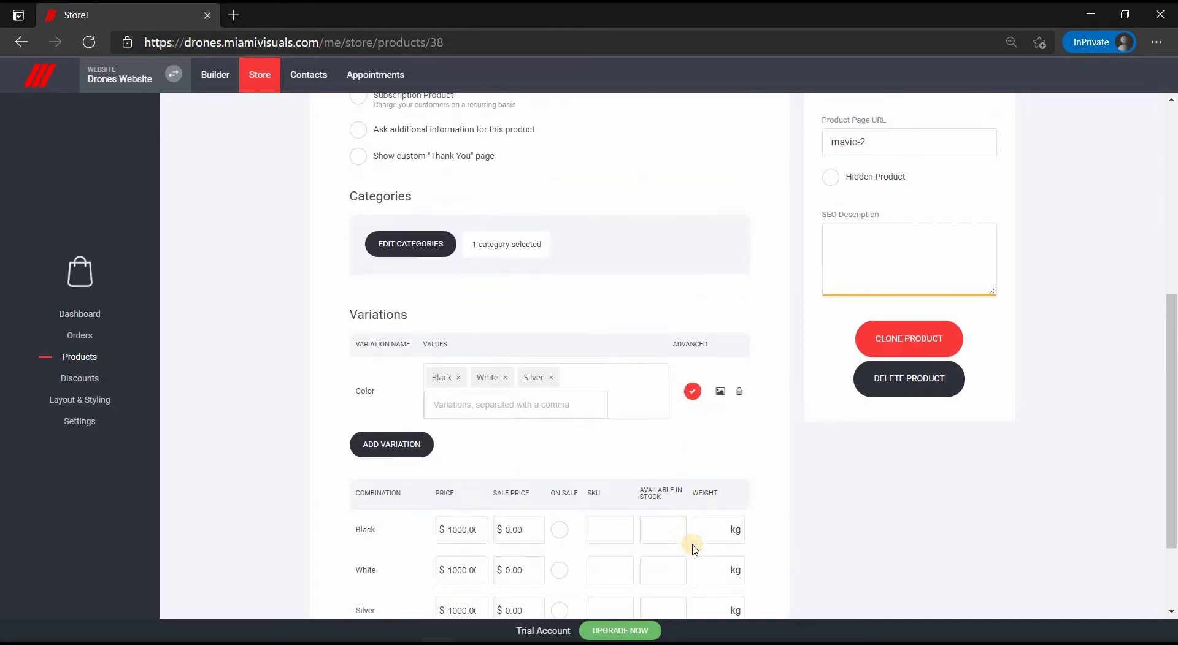
scroll(693, 546, down, 2)
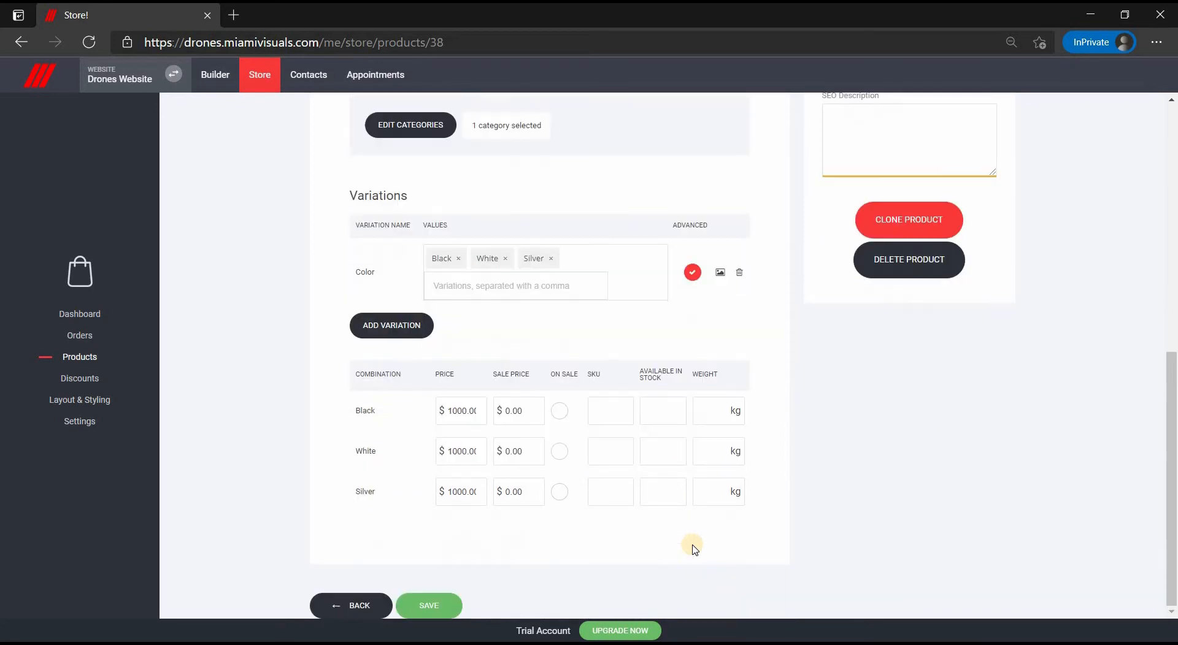
double_click(459, 453)
text(1500)
click(459, 493)
text(2000)
- Put the Black variant on sale with a sale price of $800, and save the product
click(559, 411)
click(515, 411)
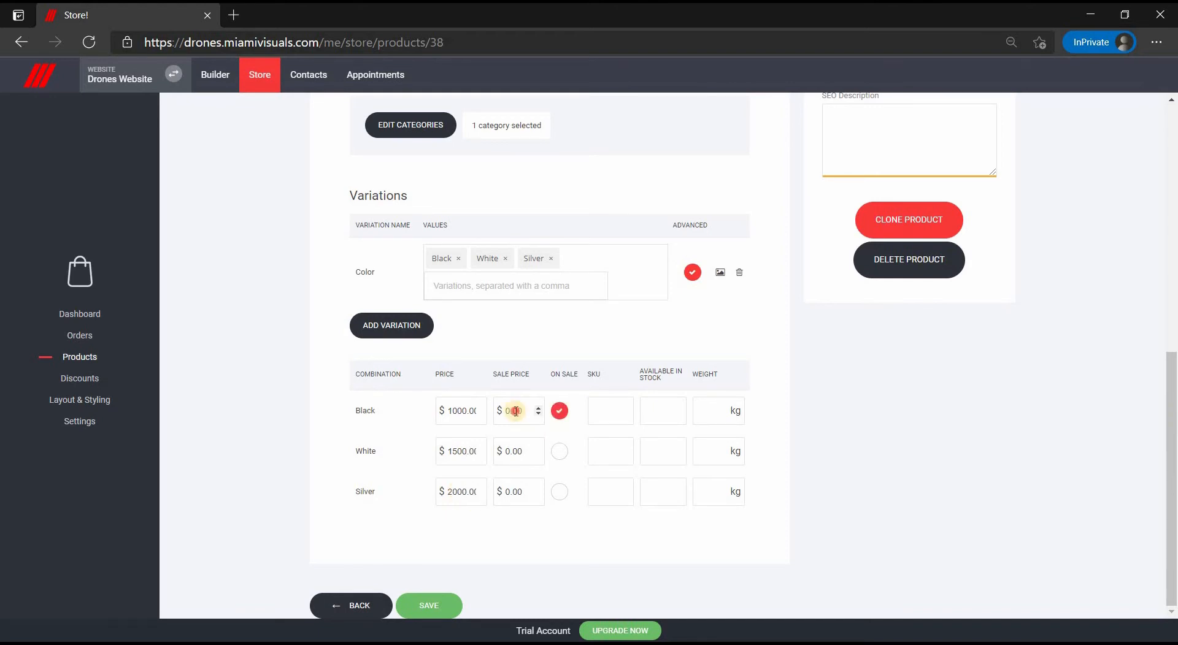
text(800)
click(416, 604)
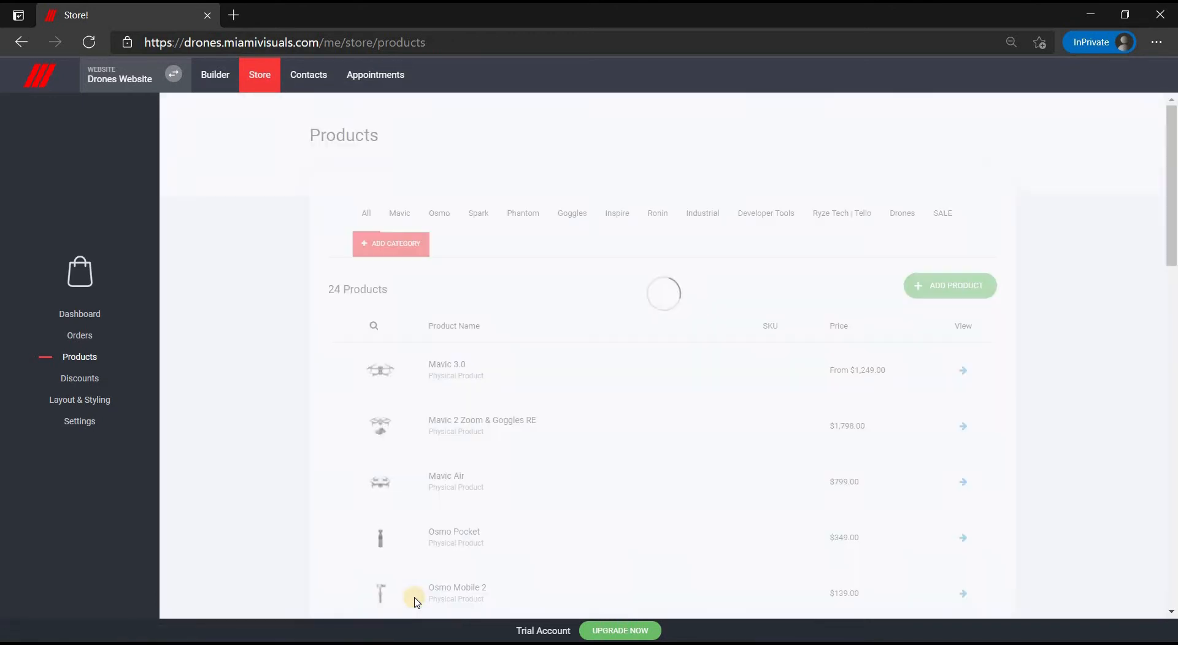
- In the store's shipping settings, start a price-range shipping option named USA with a shipping cost of $5
click(97, 313)
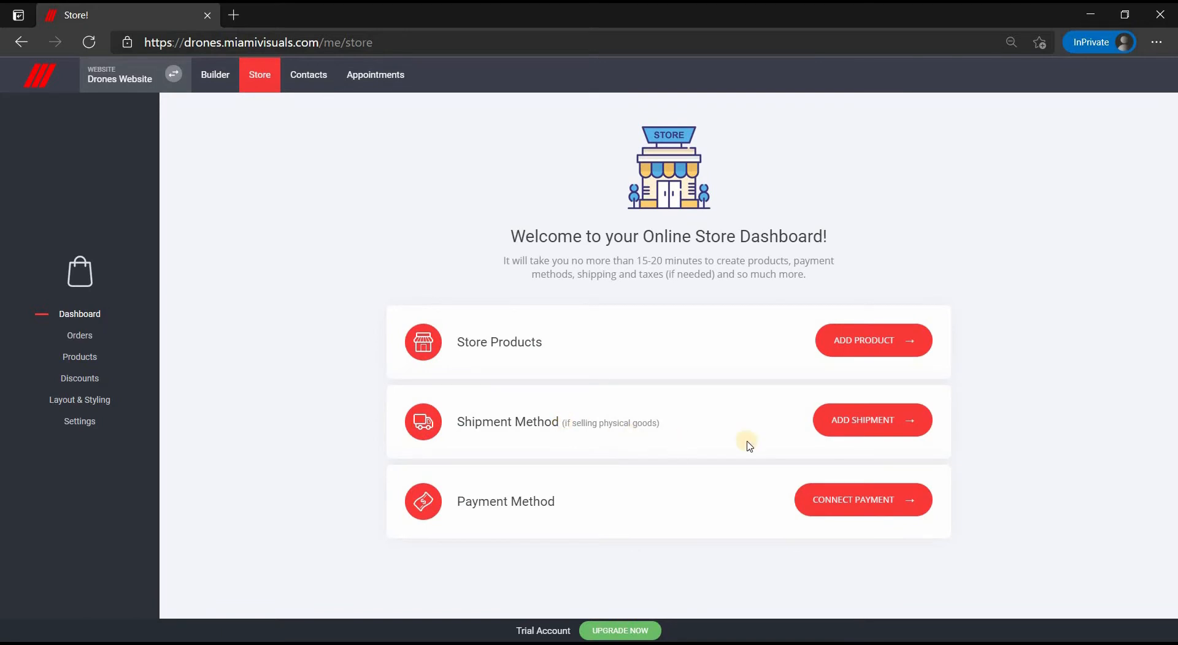
click(843, 419)
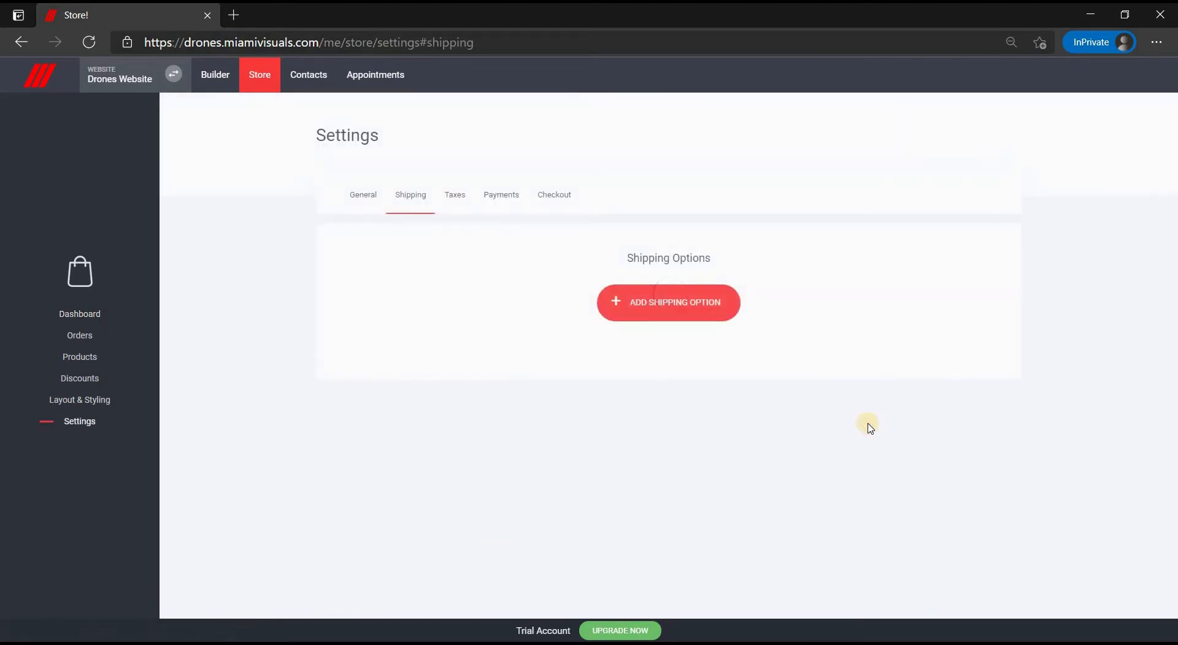
click(649, 305)
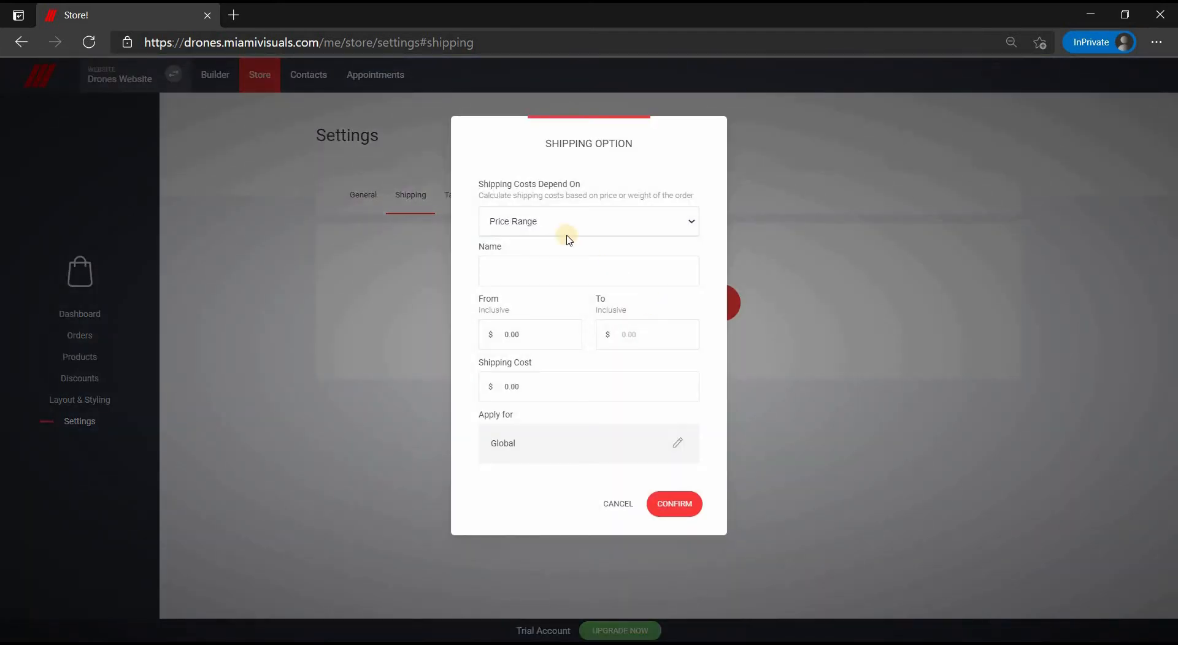
click(564, 268)
text(USA)
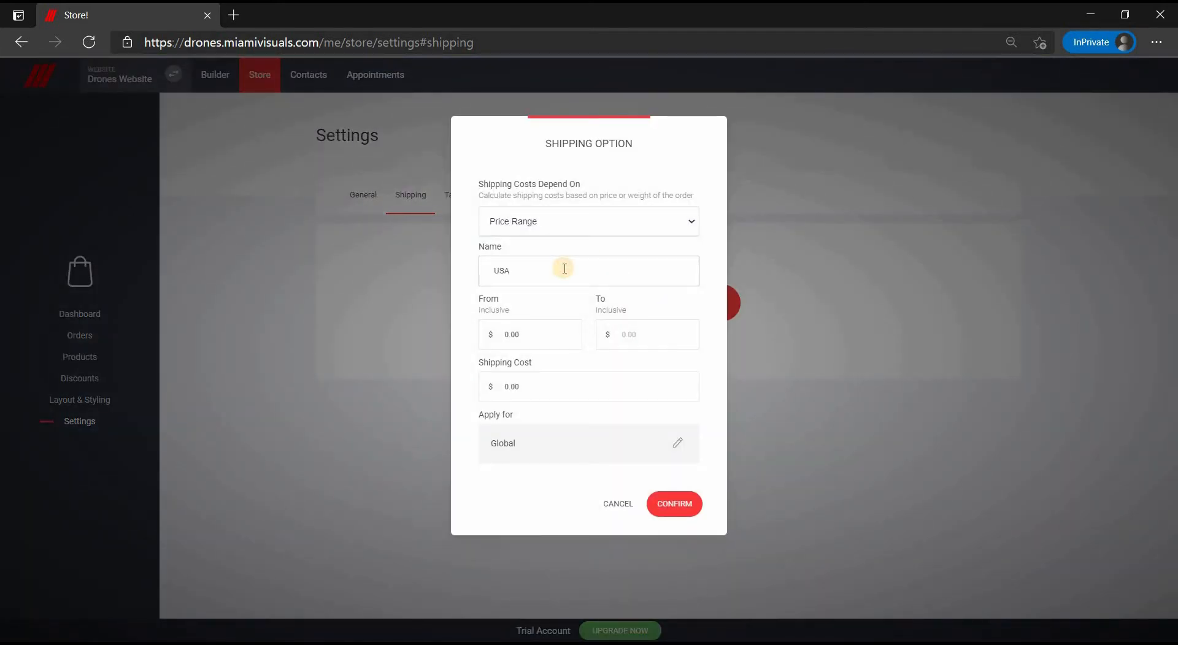
click(494, 391)
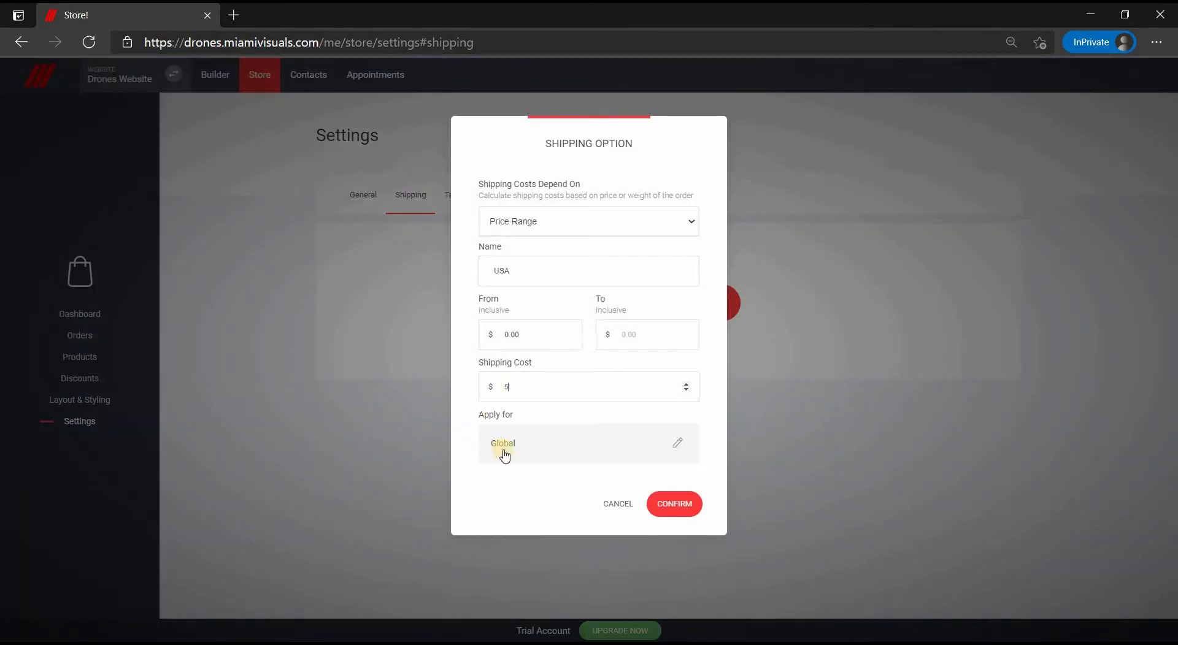
- Apply the USA shipping option to the United States of America instead of Global, and confirm it
click(680, 443)
scroll(678, 442, down, 20)
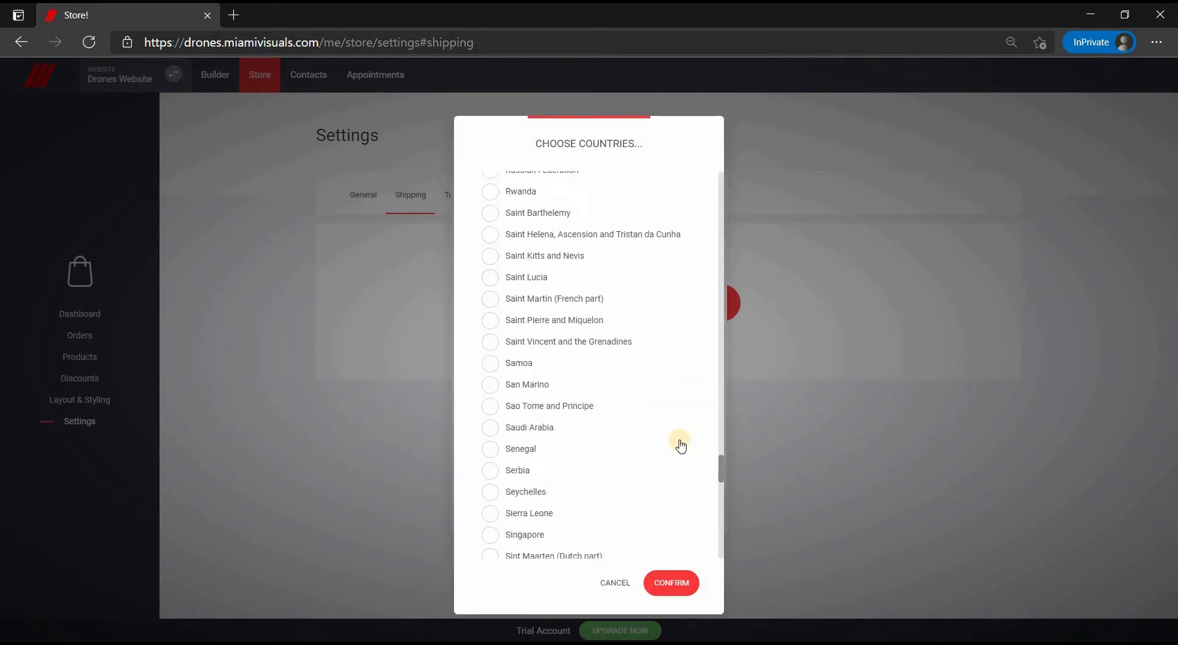
click(491, 420)
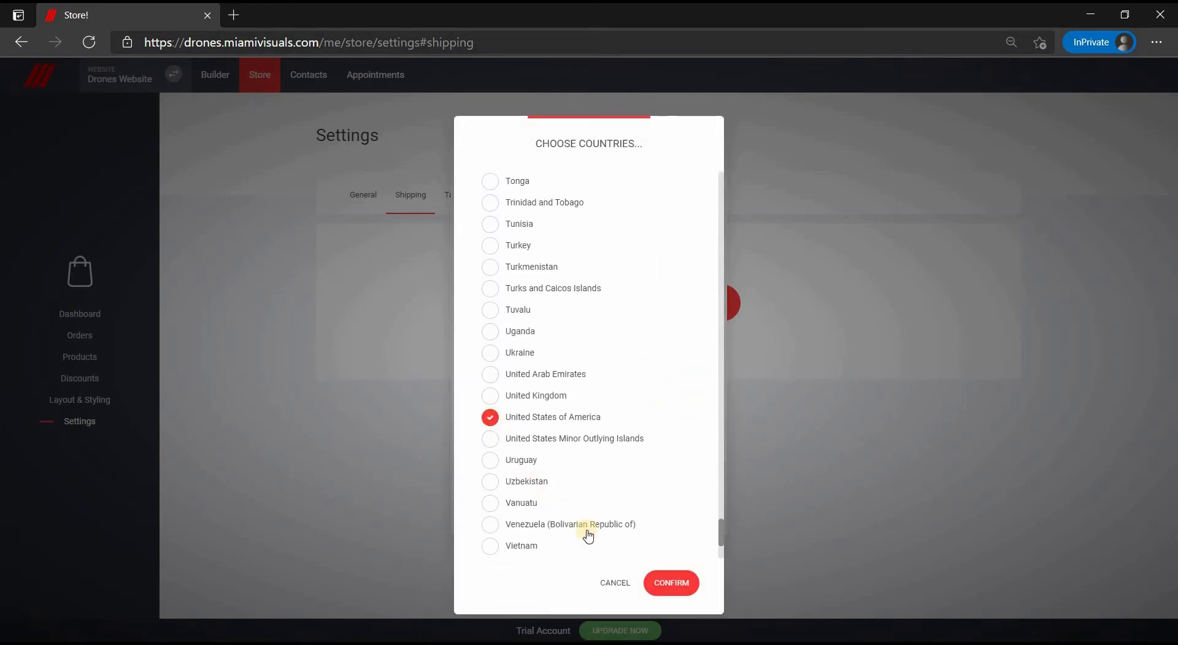
click(667, 582)
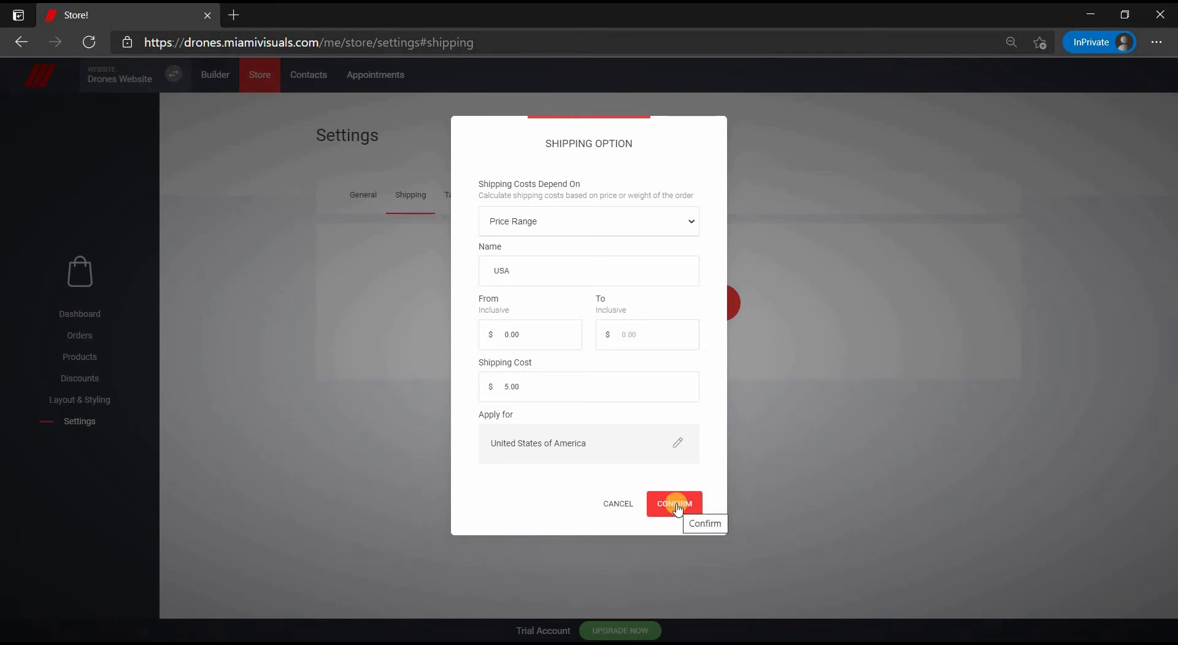
click(674, 503)
- Add a second price-range shipping option named International with a $30 shipping cost, applied globally
click(677, 299)
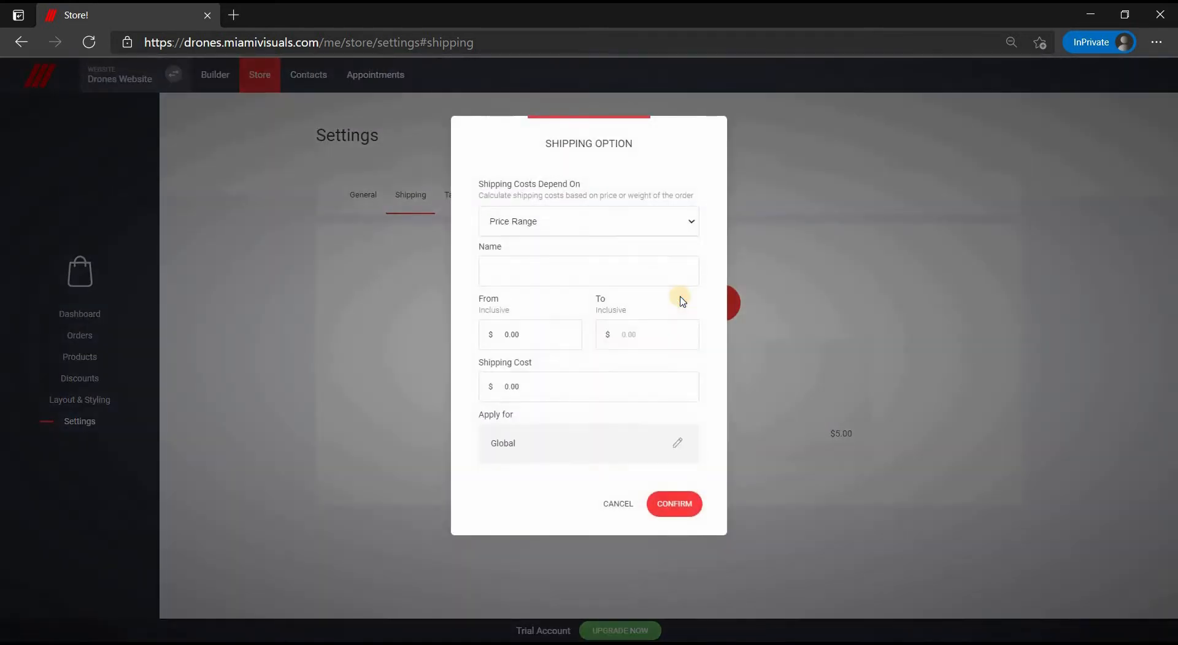
click(572, 263)
text(International)
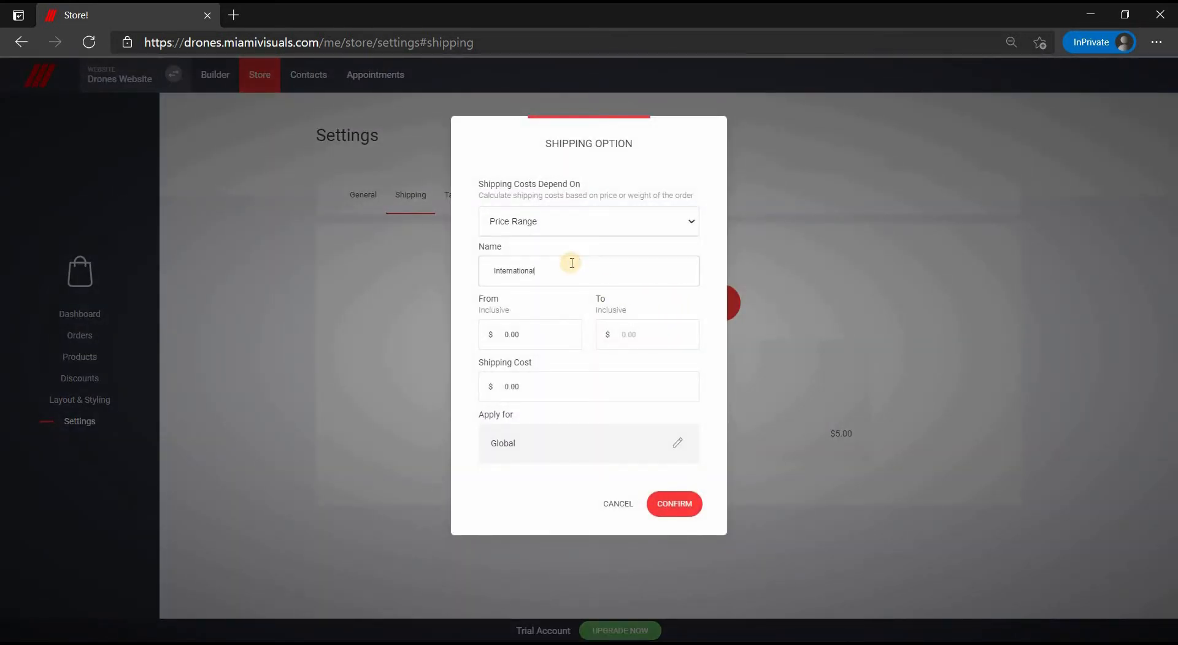
click(494, 387)
text(30)
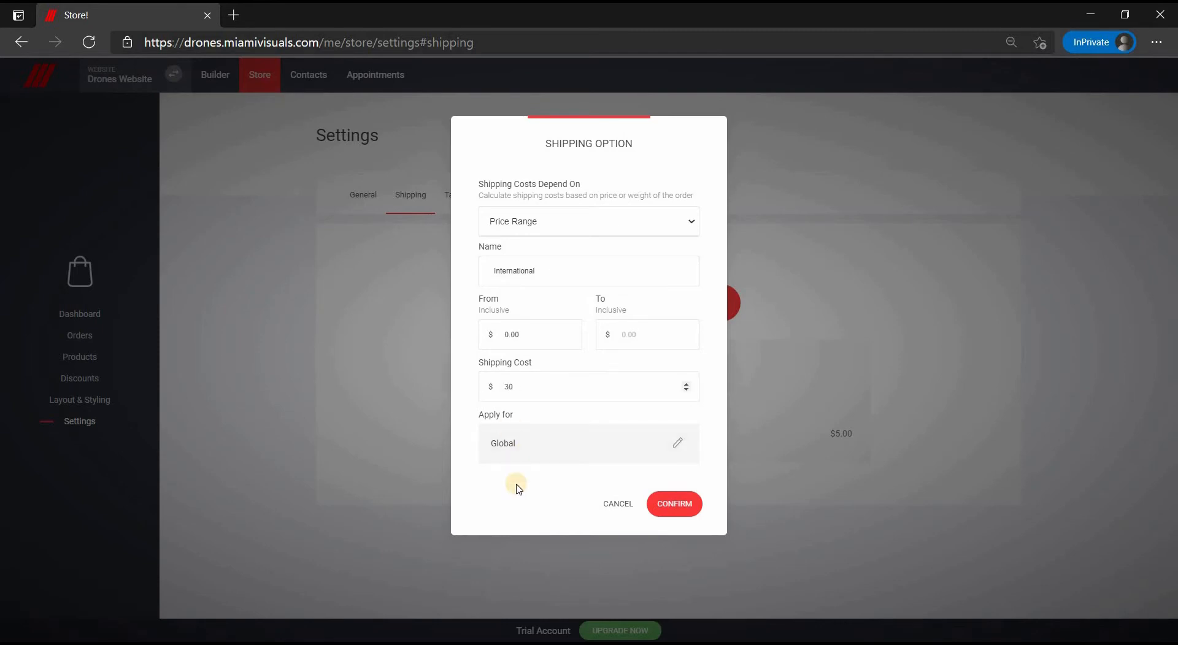
click(509, 451)
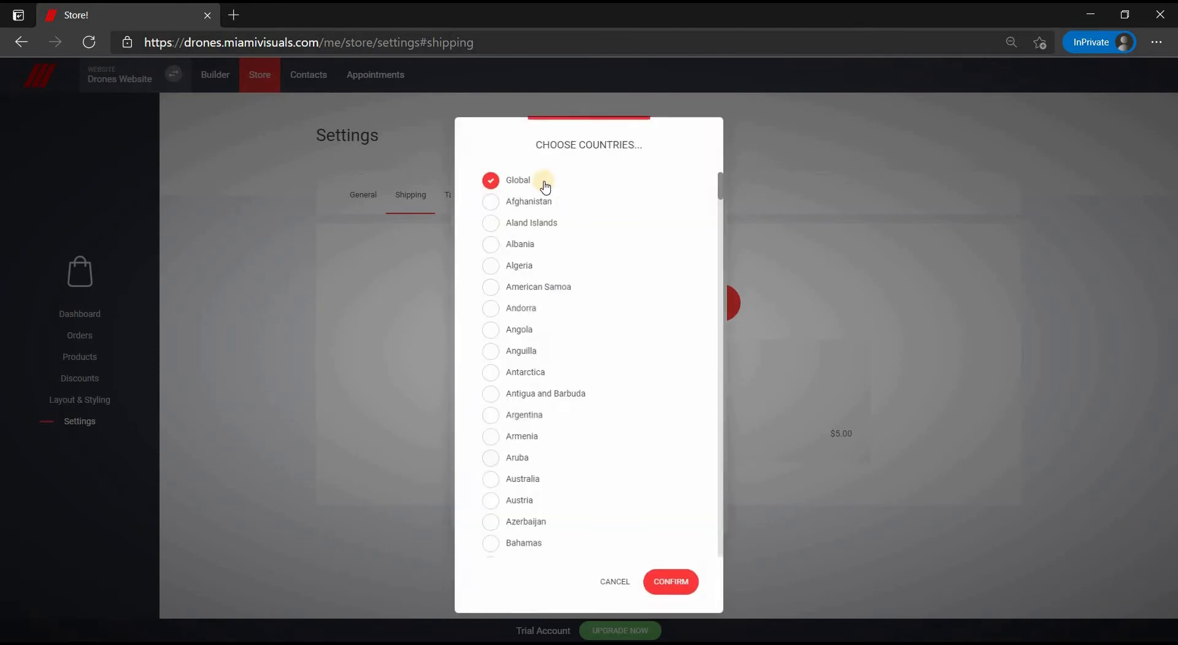
click(670, 579)
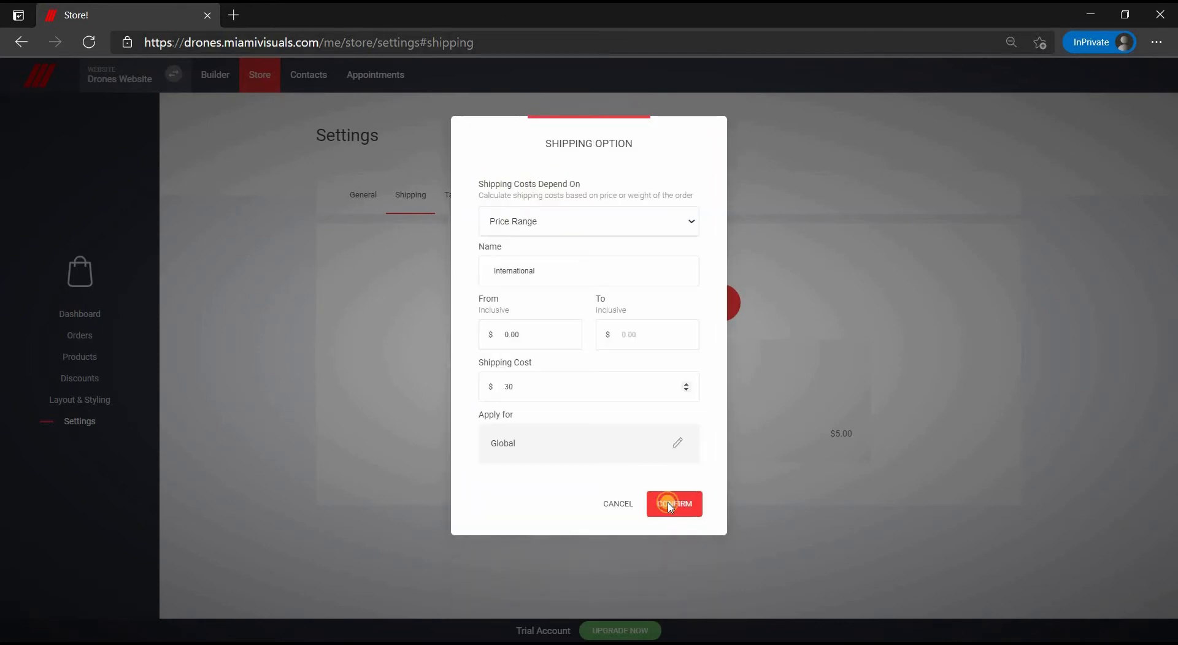
click(670, 505)
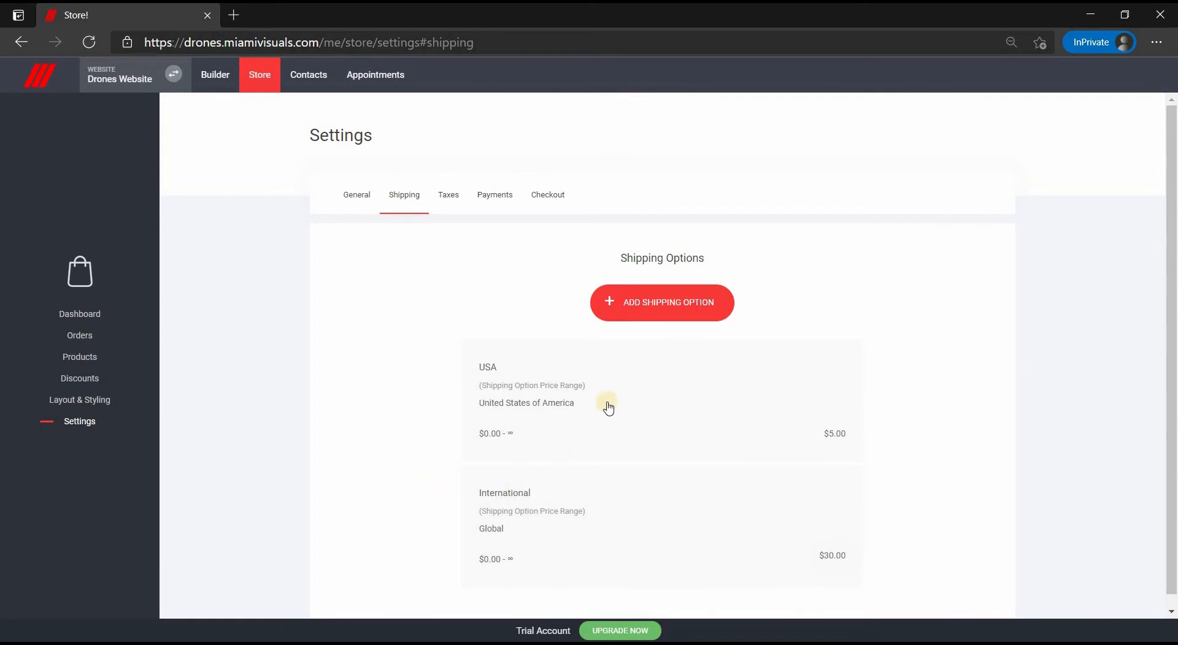
- Add a global price-range shipping option named Free Shipping for orders from $2000 to $50000, with no shipping cost
scroll(833, 452, down, 1)
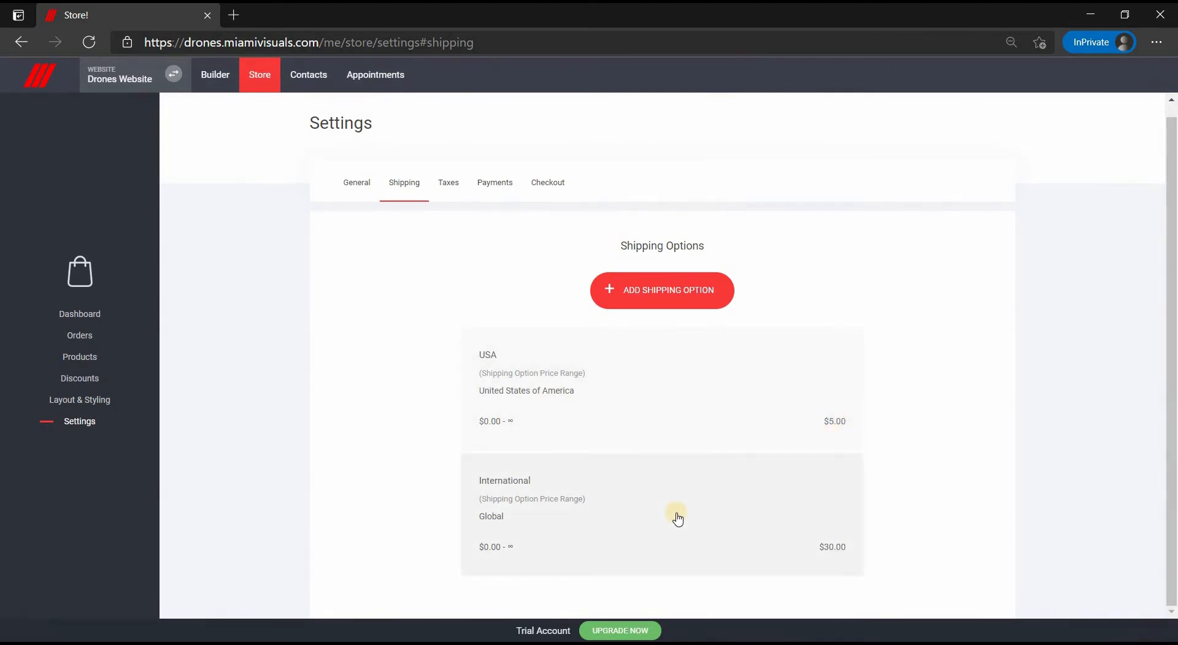
click(668, 292)
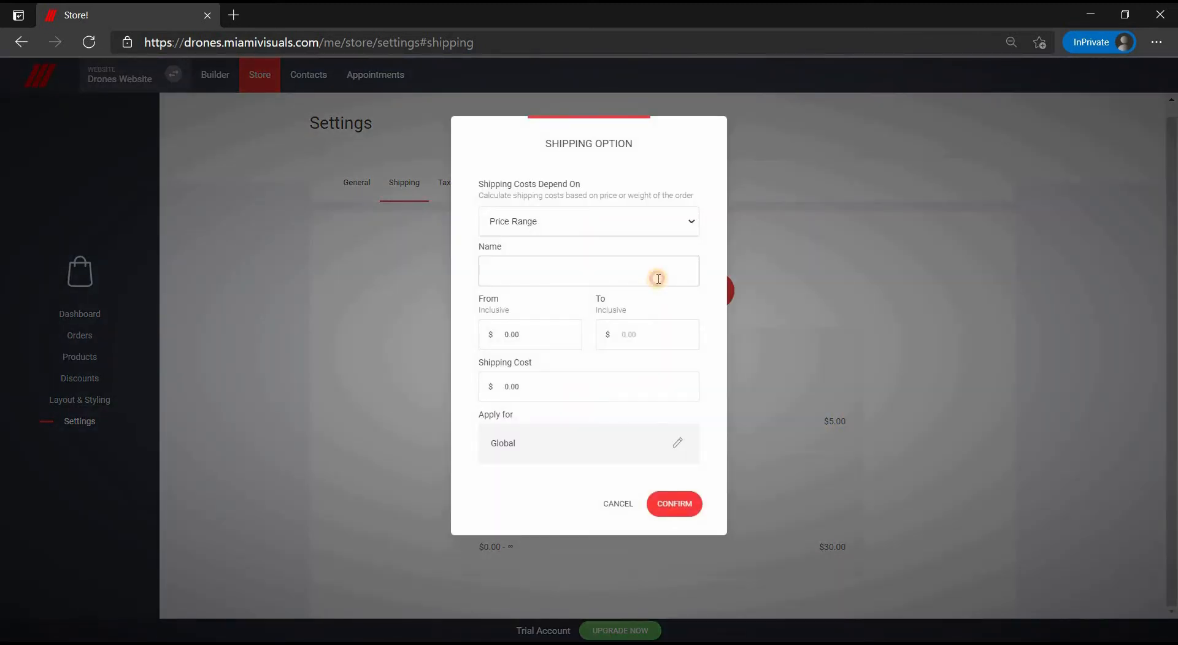
click(657, 279)
text(Free Shipping)
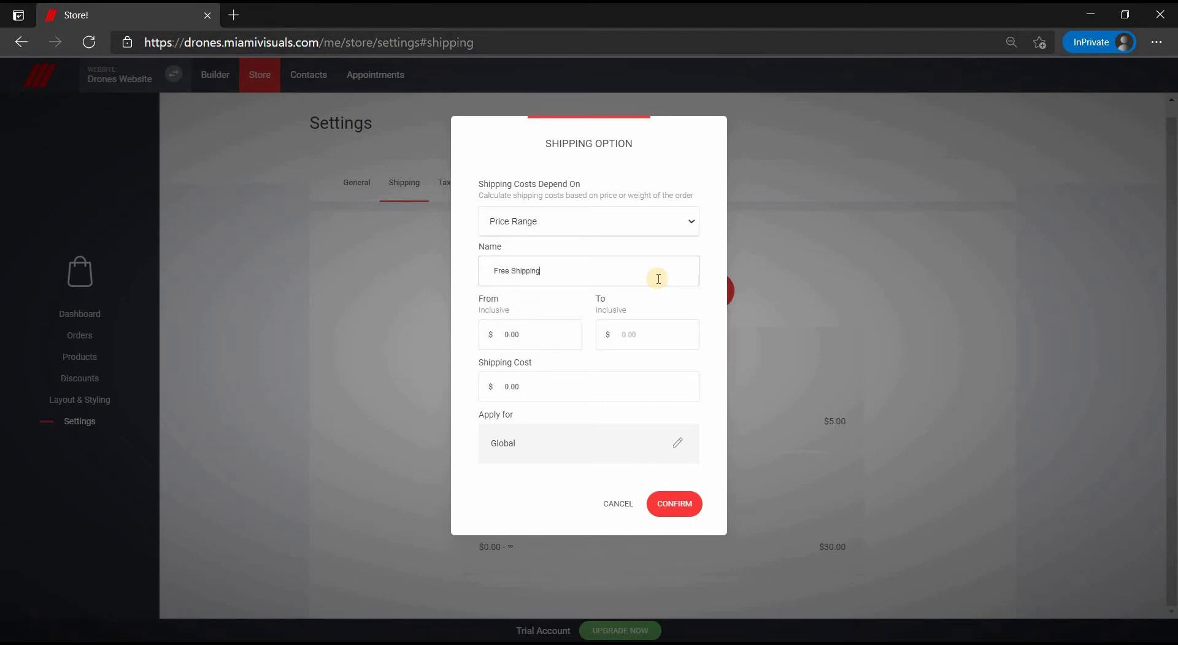
click(525, 336)
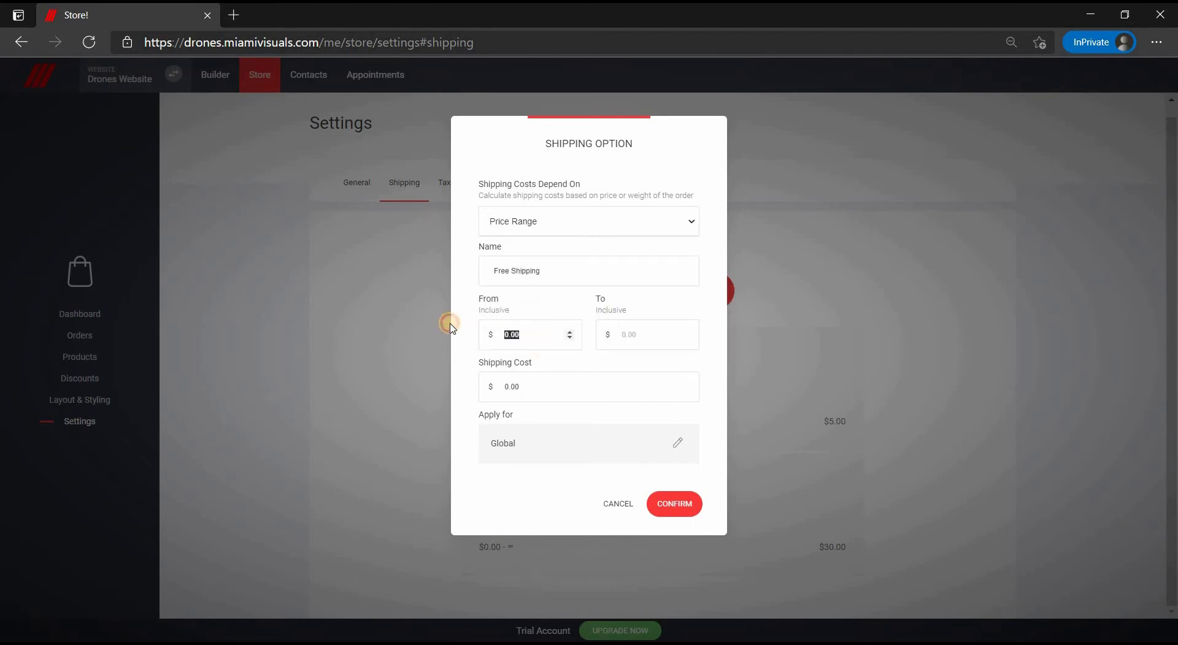
text(2000)
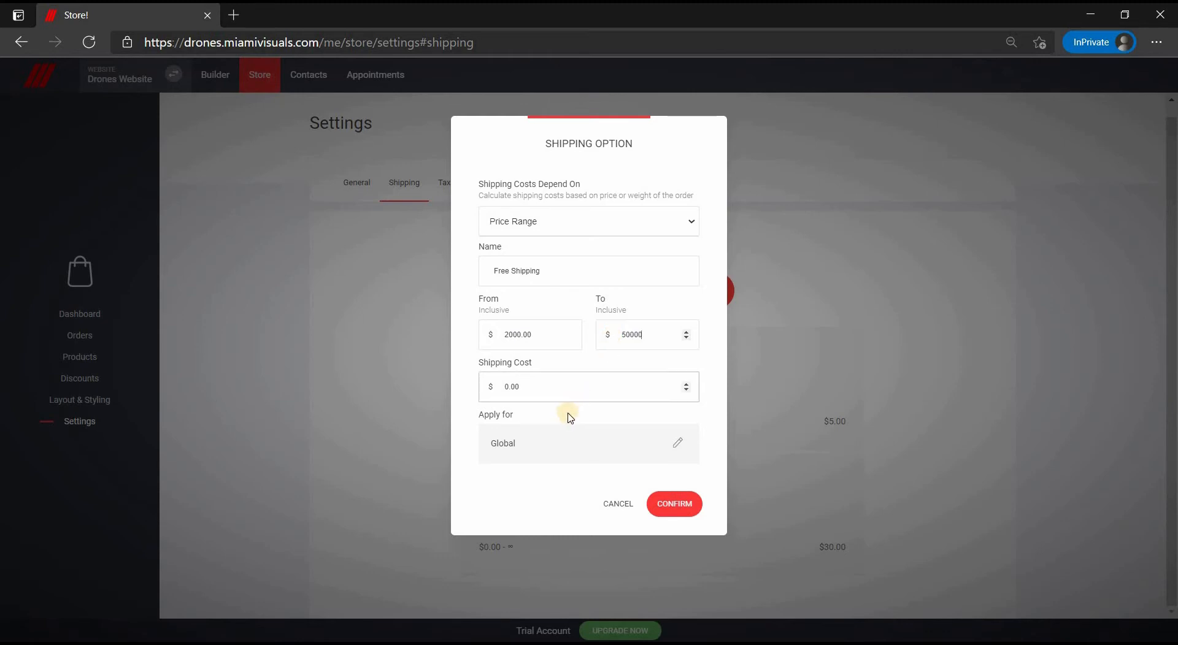
click(670, 509)
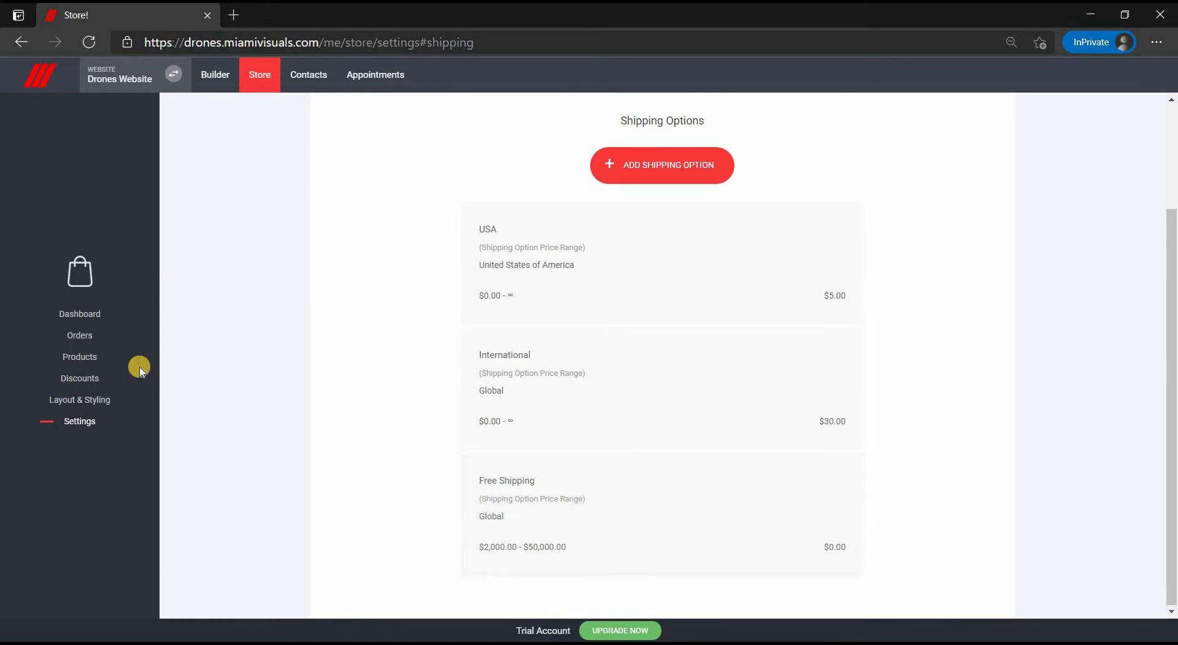
- From the store dashboard, go to the payment method setup and connect Stripe from the list of payment providers
click(81, 312)
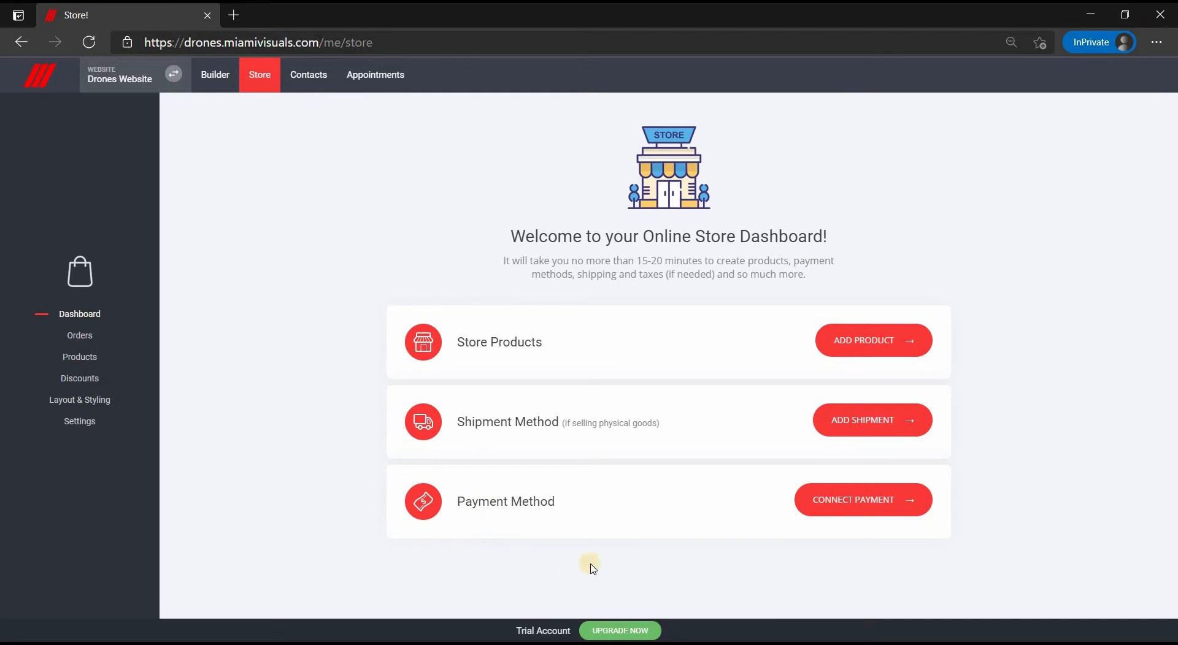
click(862, 501)
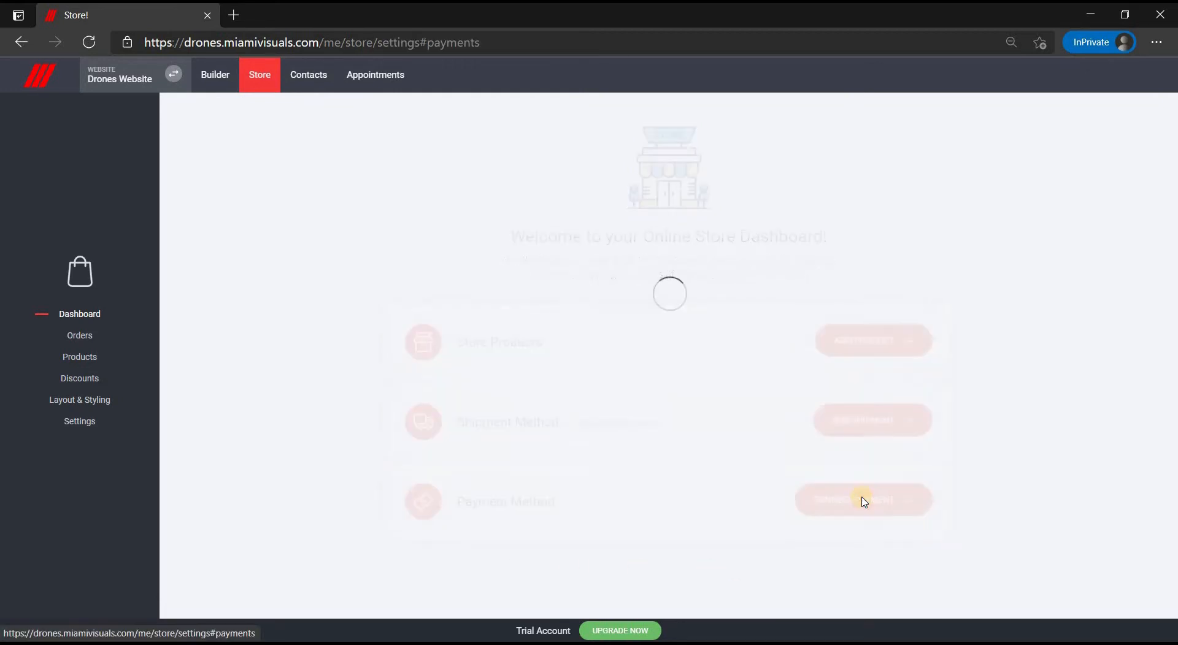
click(667, 329)
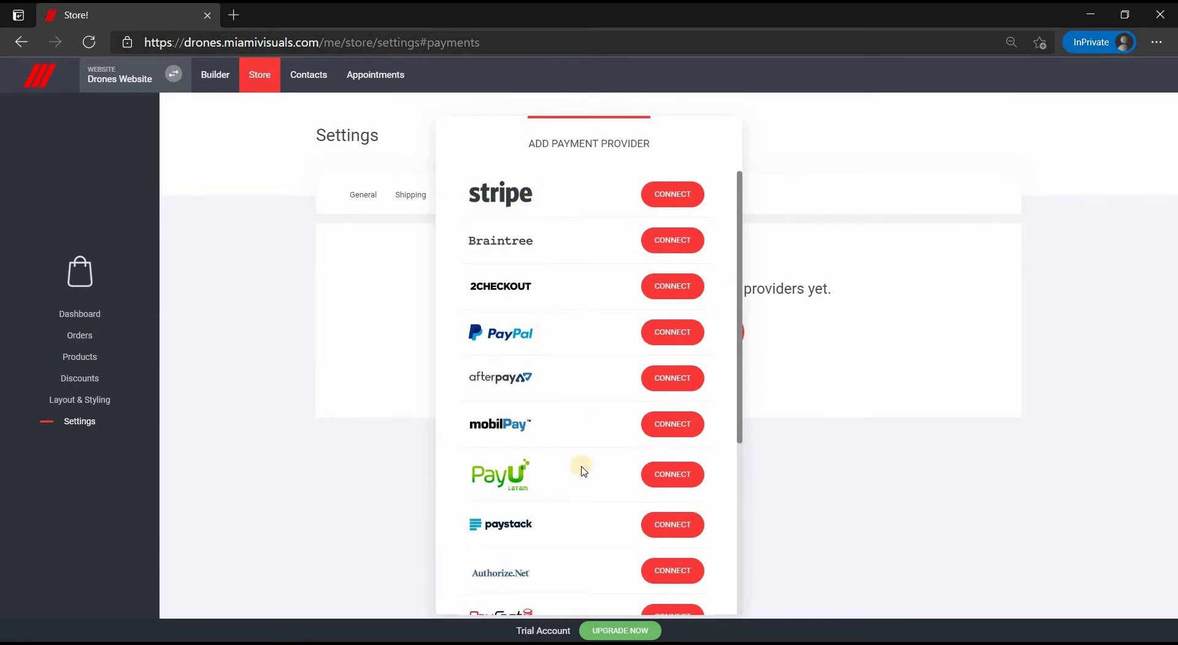
scroll(564, 481, down, 5)
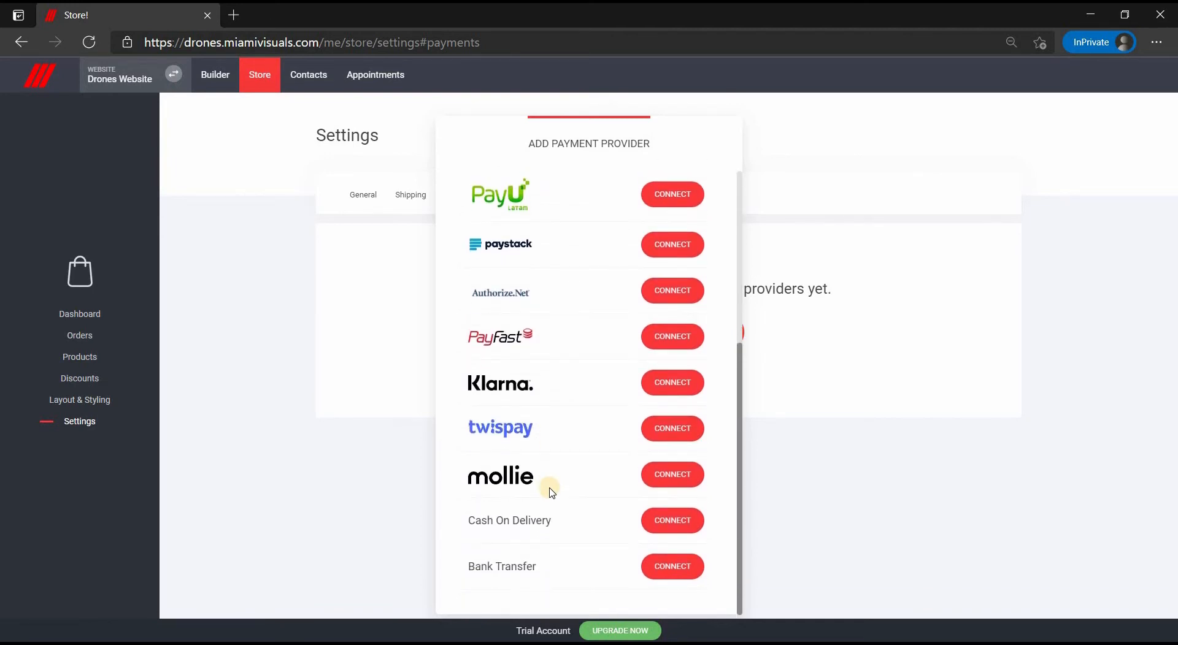
scroll(552, 492, up, 5)
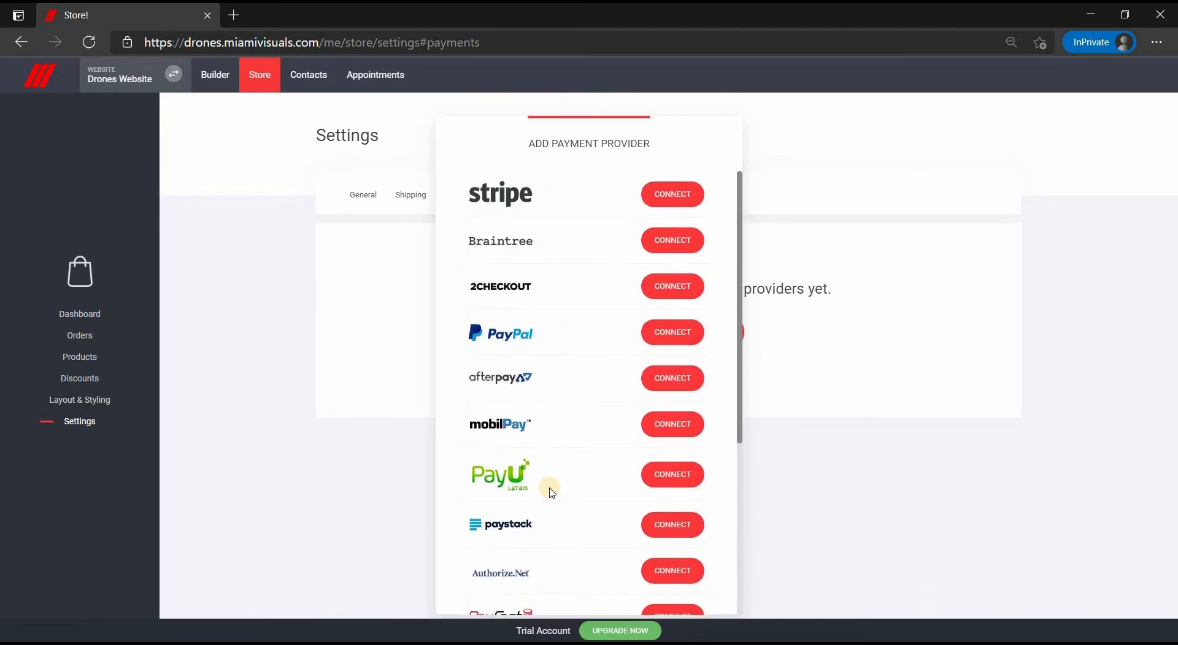
click(670, 196)
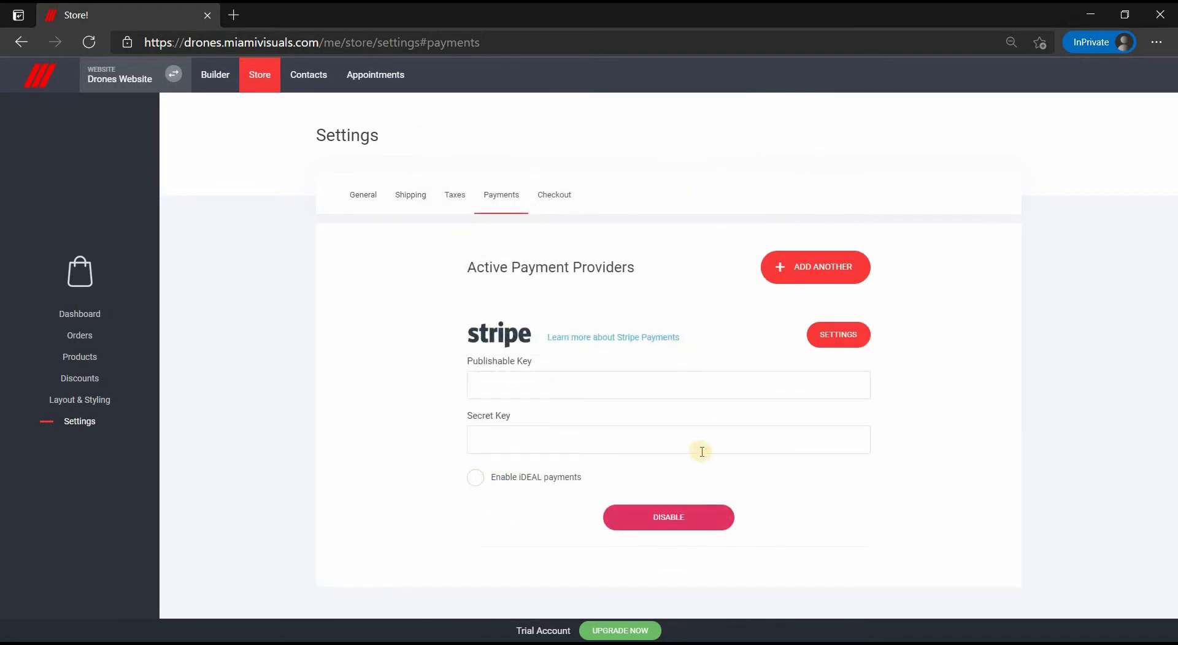
- Connect PayPal and PayU Latam as additional payment providers for the store, and collapse the PayU settings
click(801, 267)
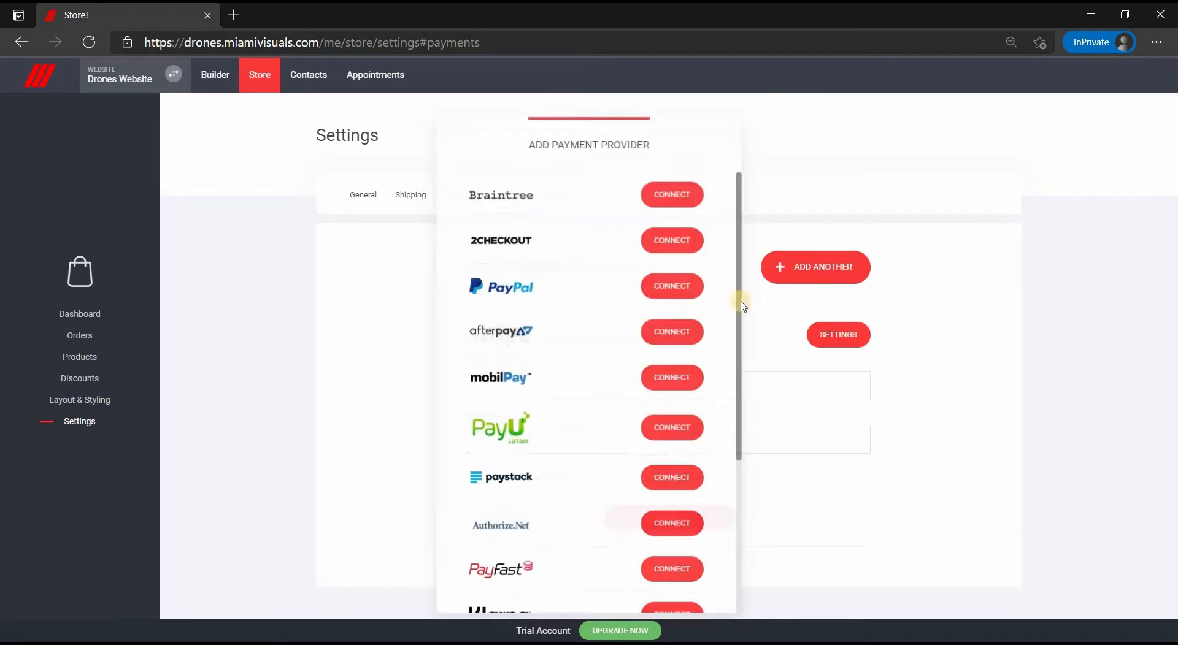
click(677, 286)
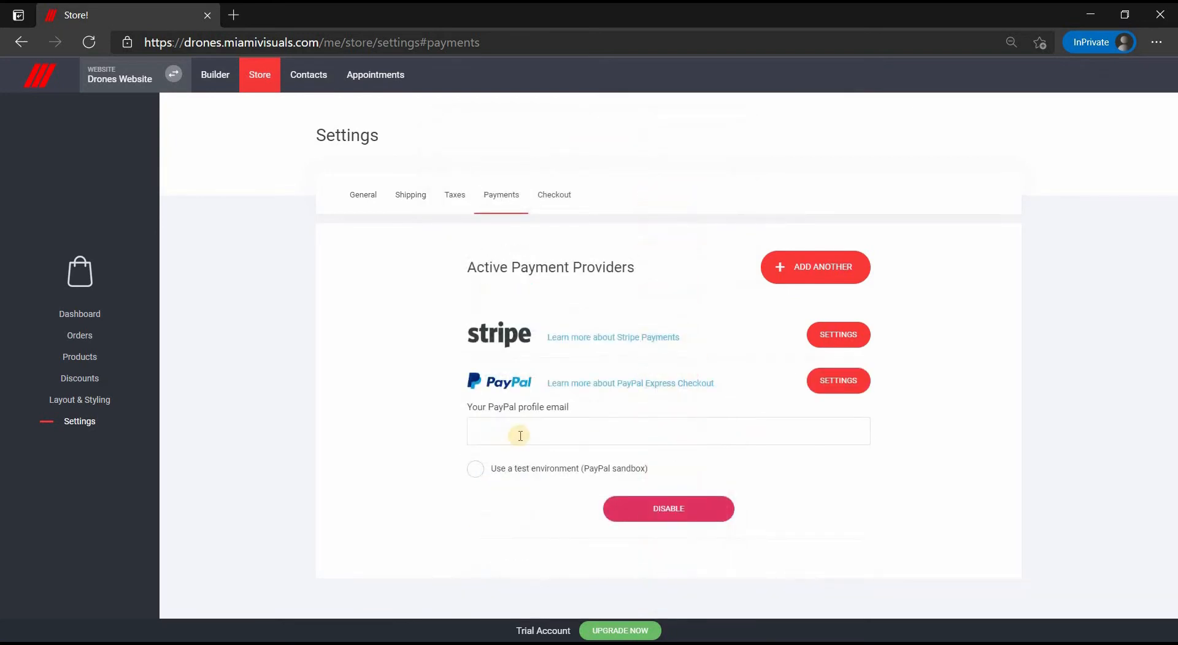
click(836, 267)
click(676, 385)
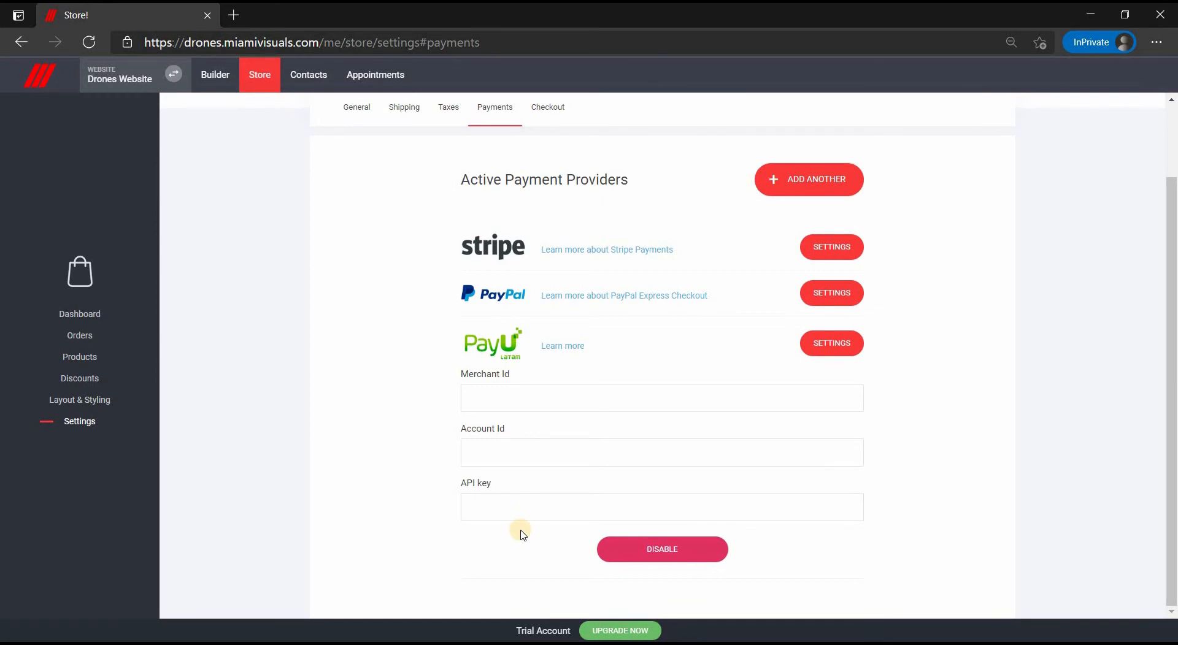
click(824, 339)
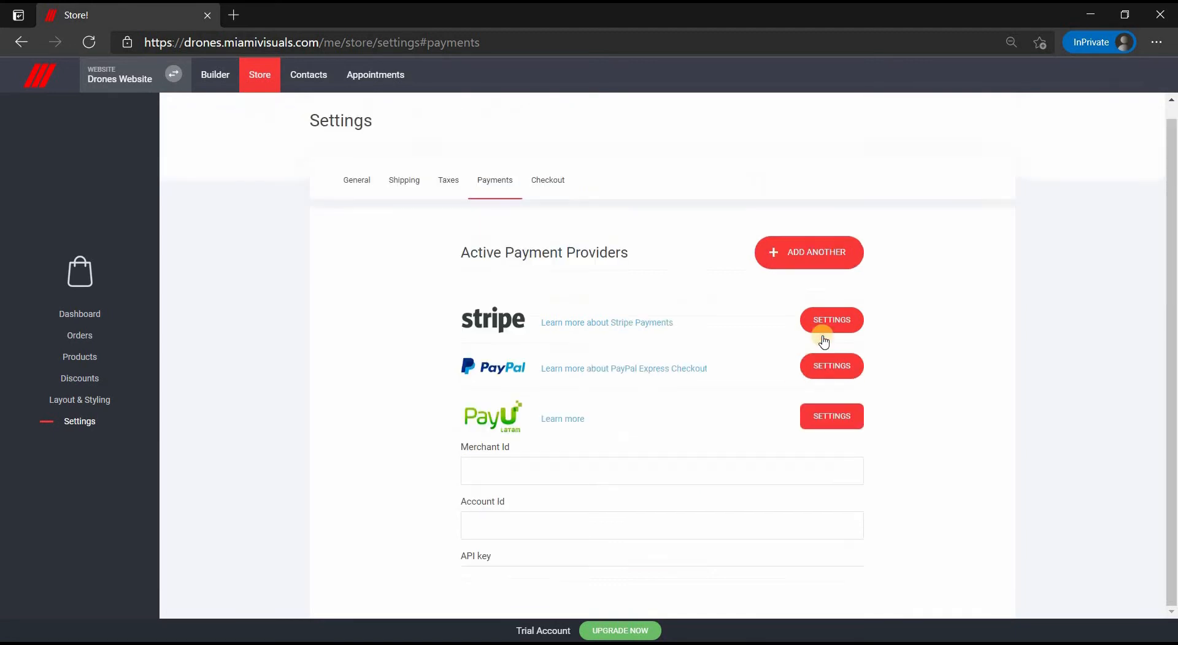
- Look at the store's orders, start a new discount, and compare the discount types before choosing Percent Discount
click(78, 336)
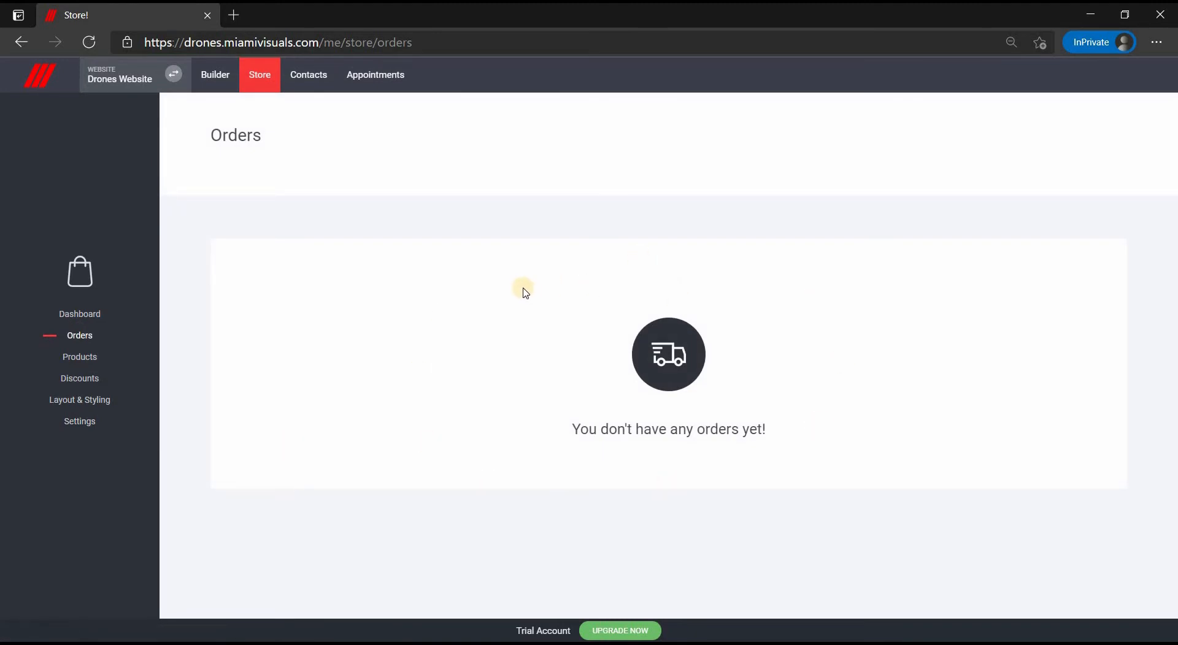
click(89, 380)
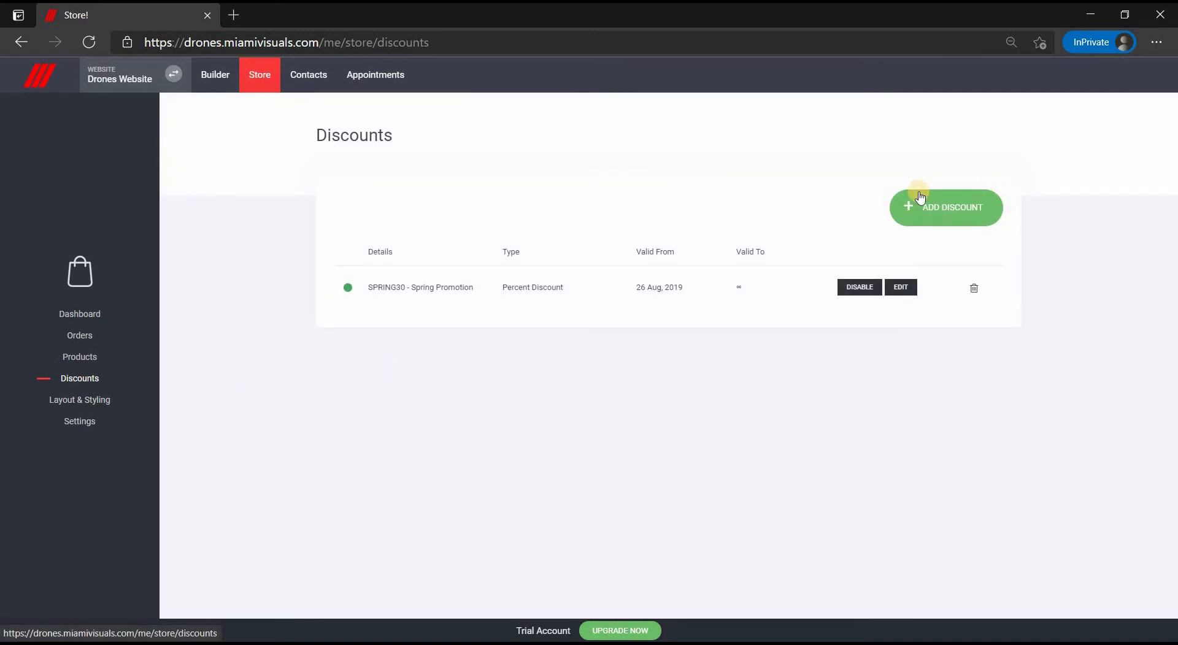
click(942, 212)
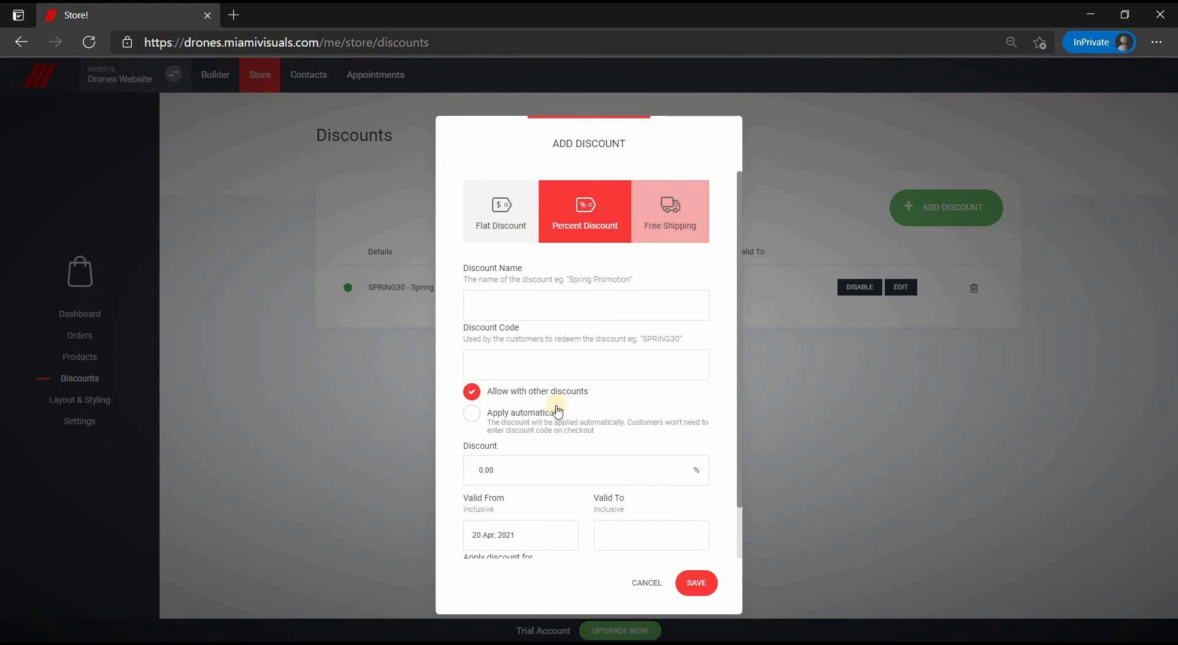
click(498, 212)
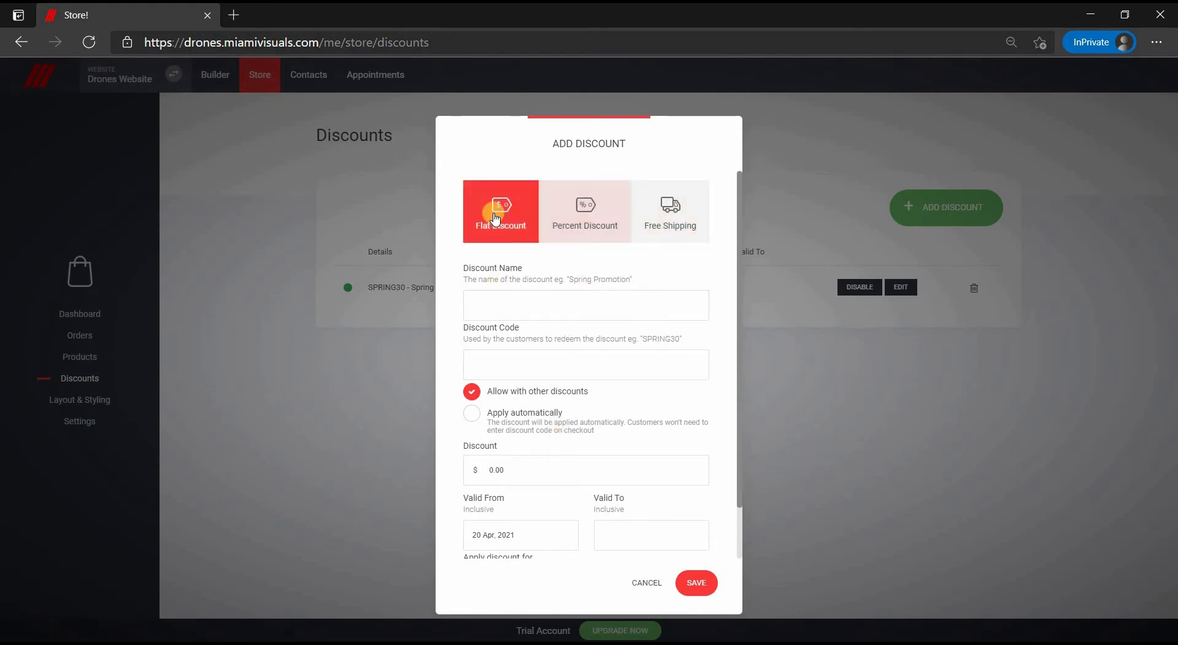
click(591, 209)
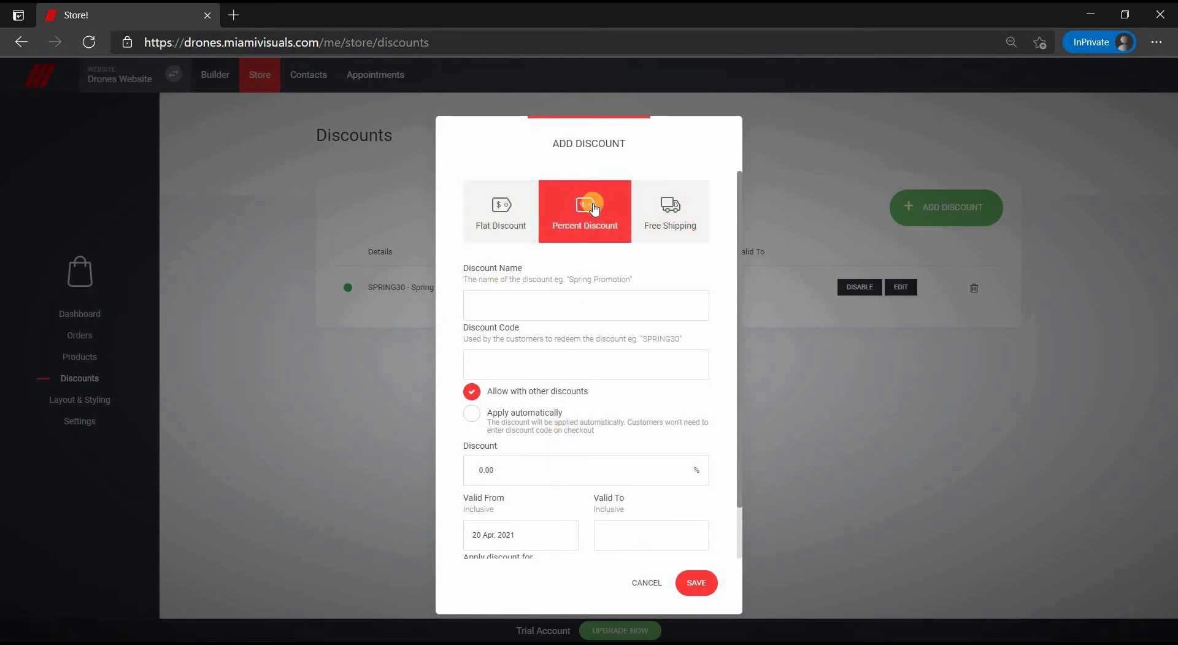
click(668, 217)
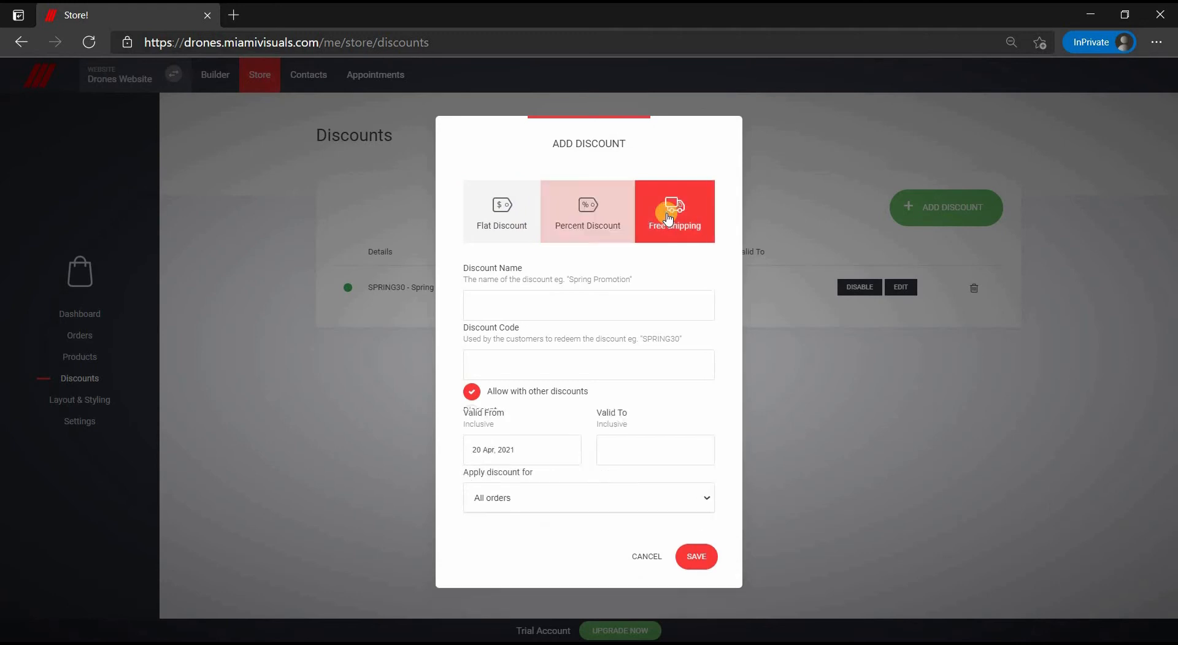
click(584, 209)
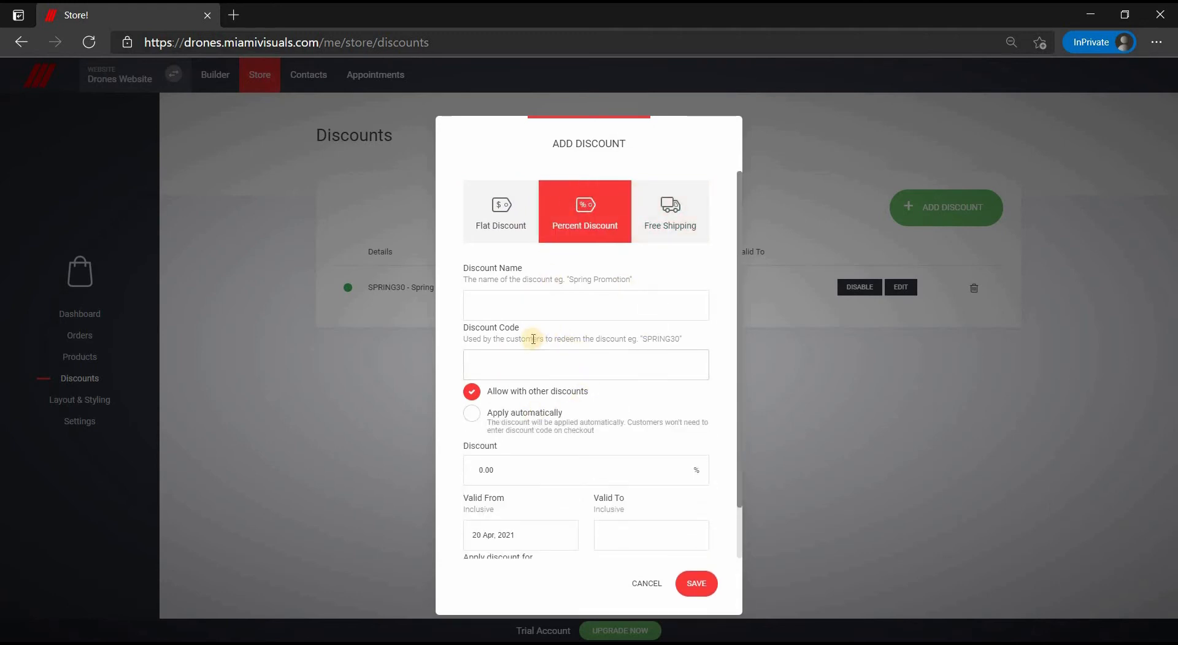
- Name the discount Summer Promotion, give it the discount code Summer30, and set the discount to 30%
click(533, 298)
text(Summer Promotion)
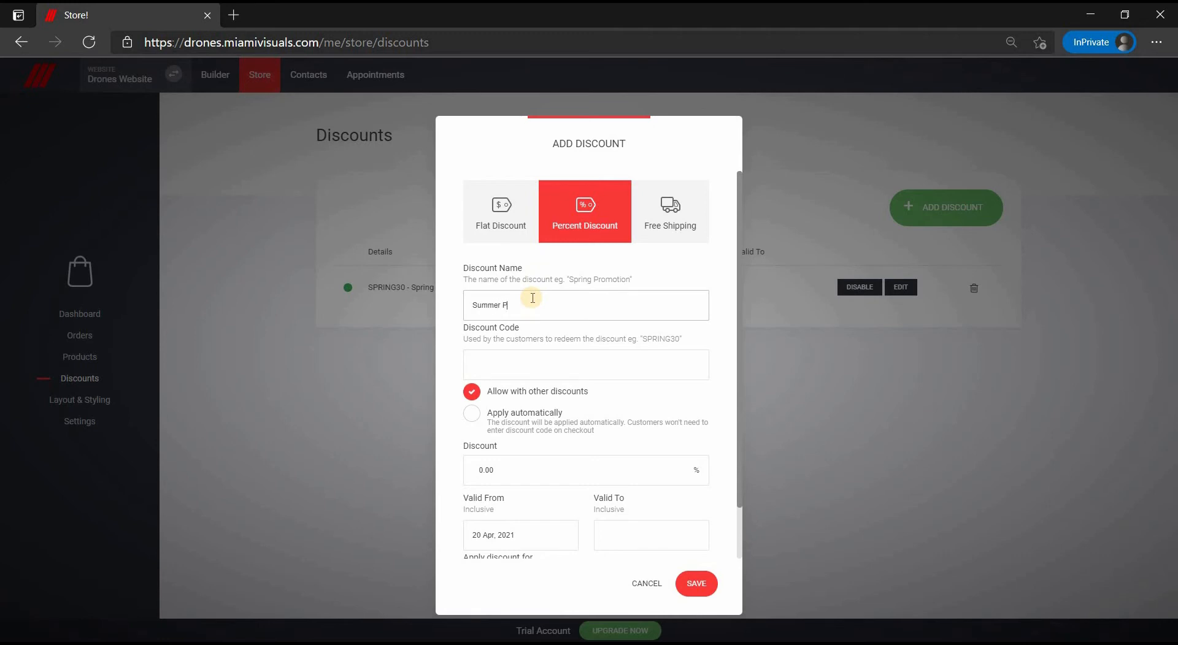
click(511, 365)
text(Summer)
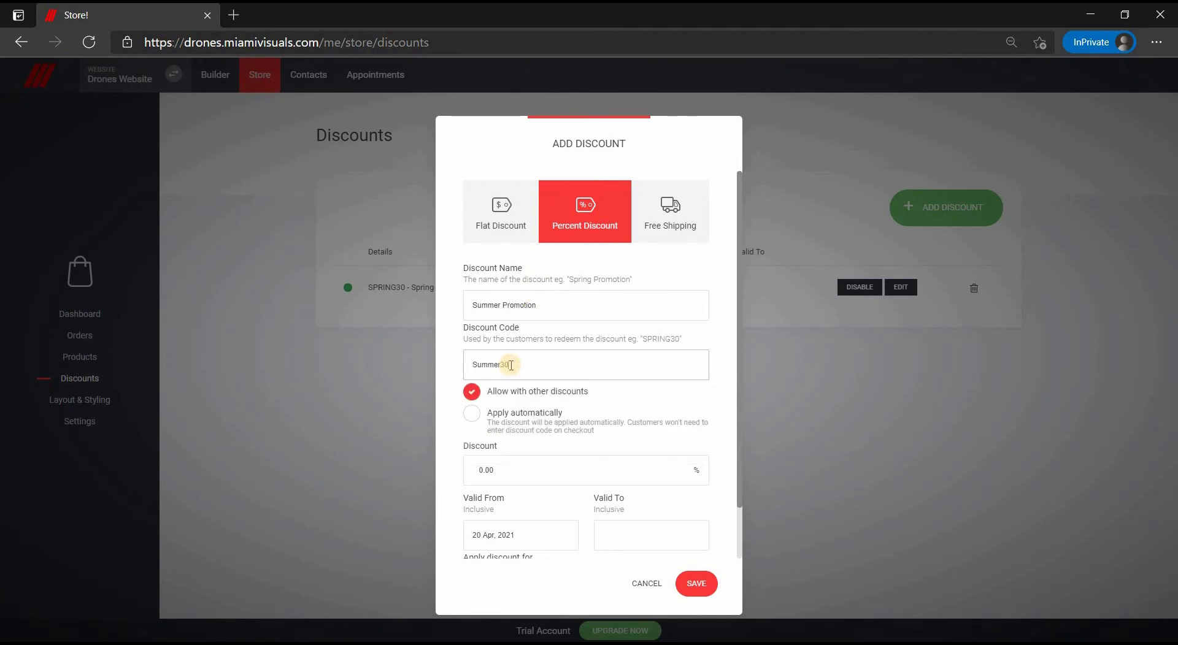
text(30)
click(508, 471)
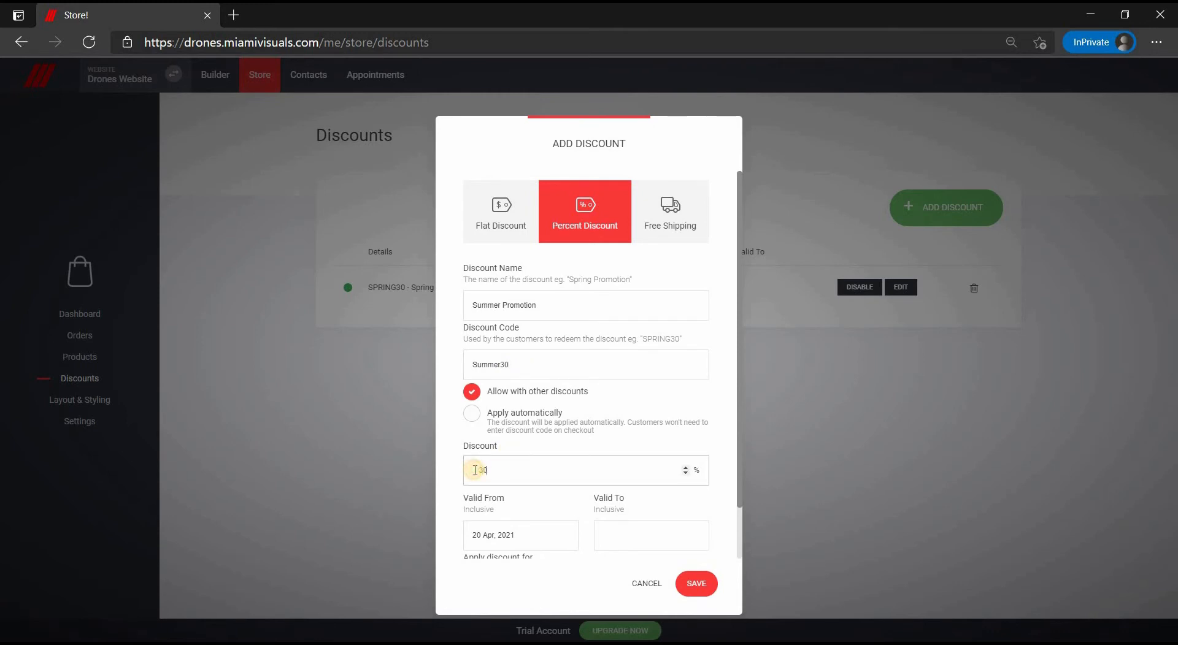
- Check the discount's validity dates, leave the end date empty and the scope at all orders, and save it
click(503, 537)
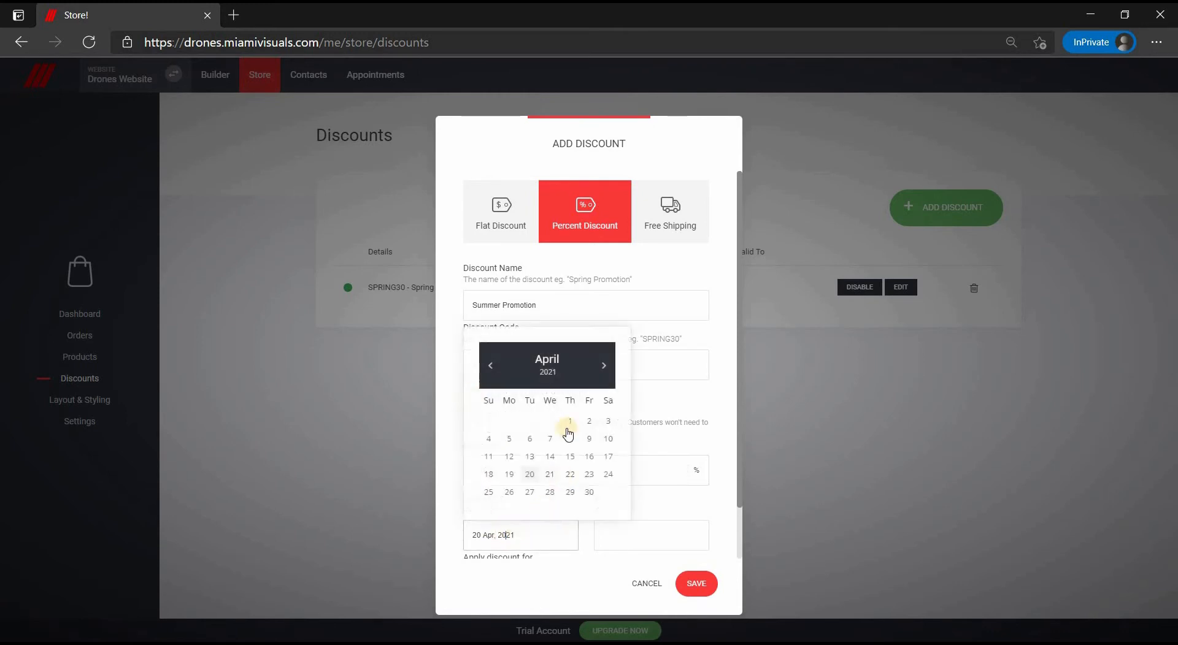
click(649, 538)
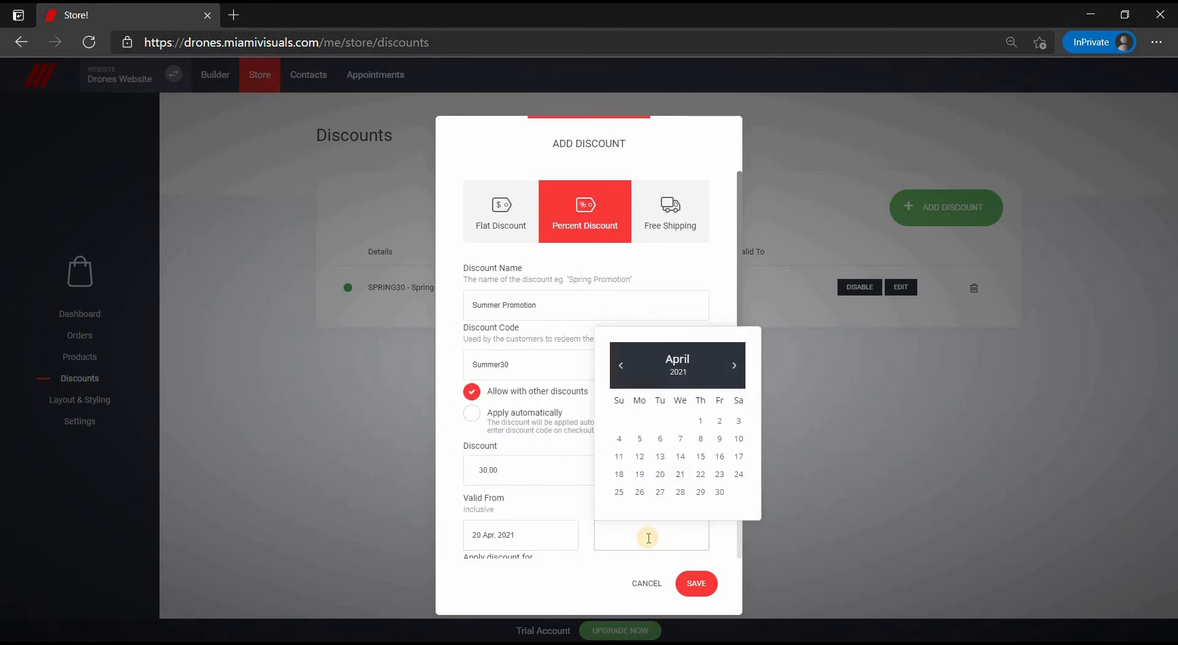
click(452, 533)
scroll(452, 531, down, 1)
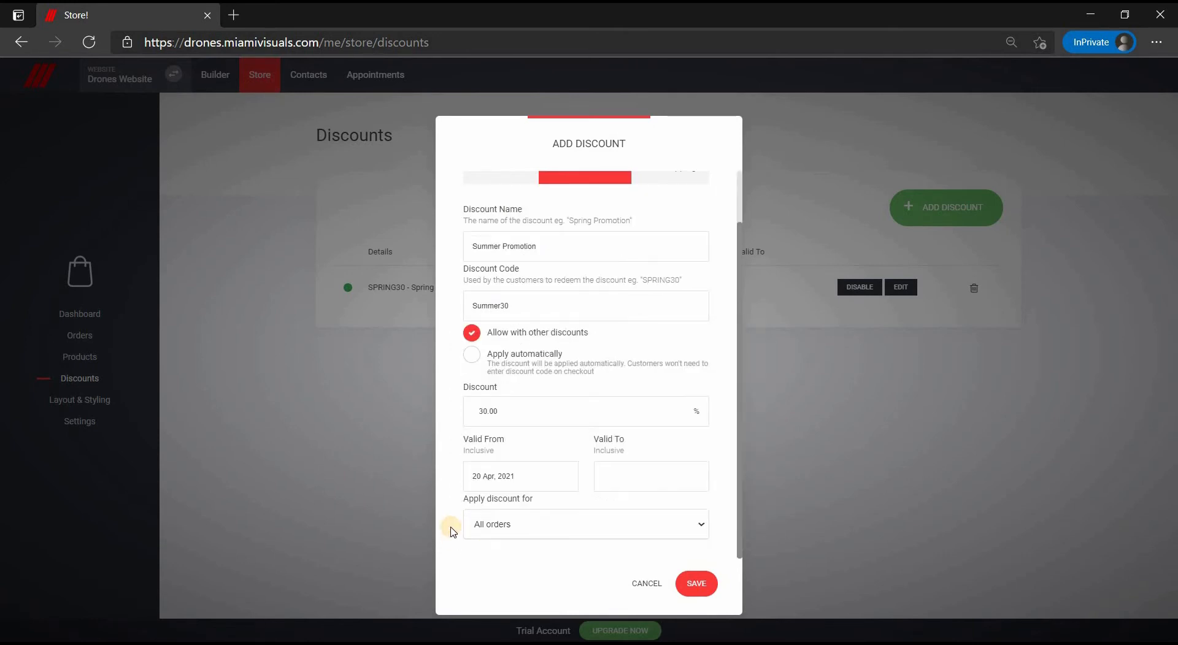
click(699, 584)
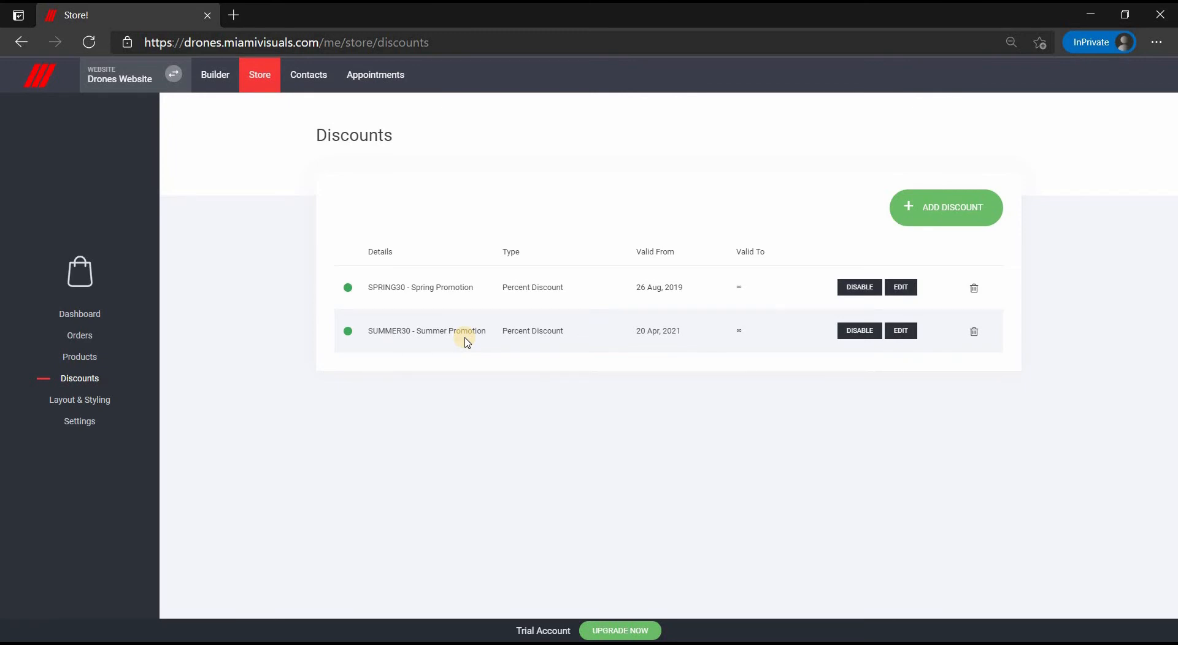
- Open the store's product page layout in the builder and choose the layout with product details to the left of the image
click(106, 401)
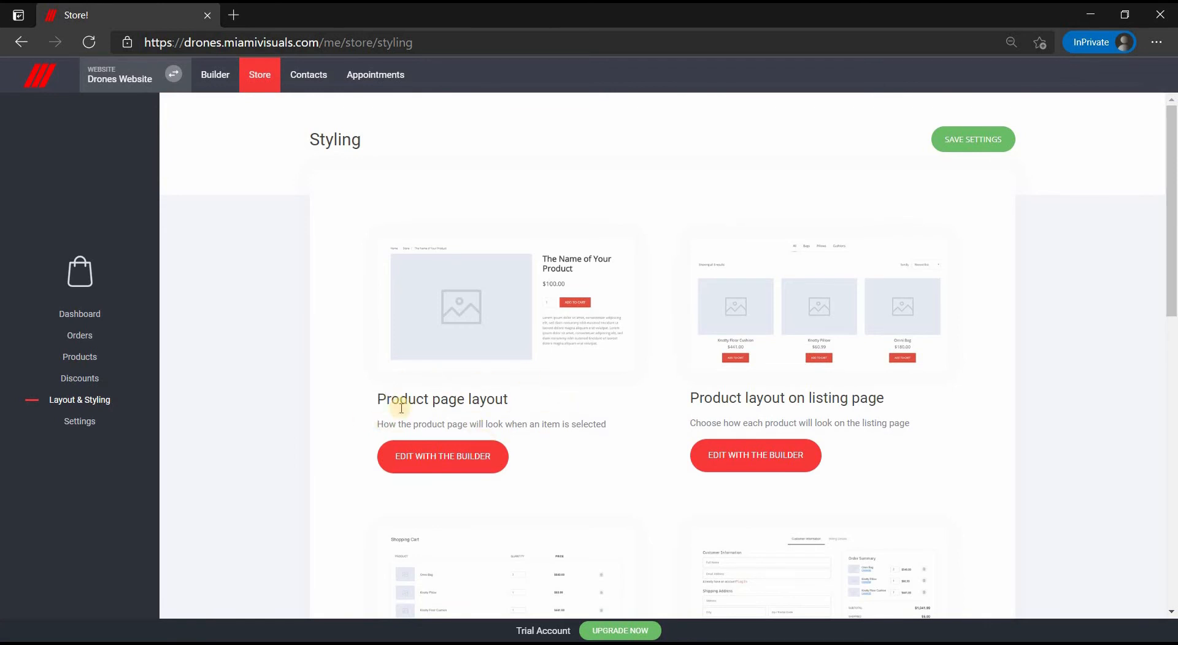
click(422, 465)
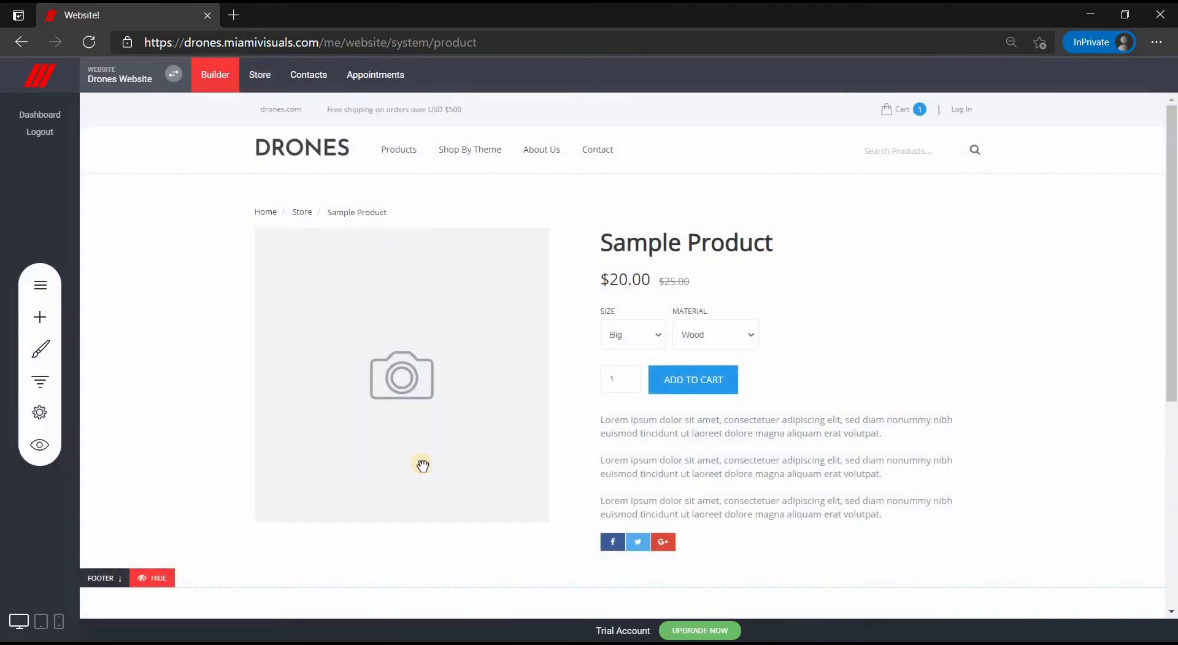
click(331, 351)
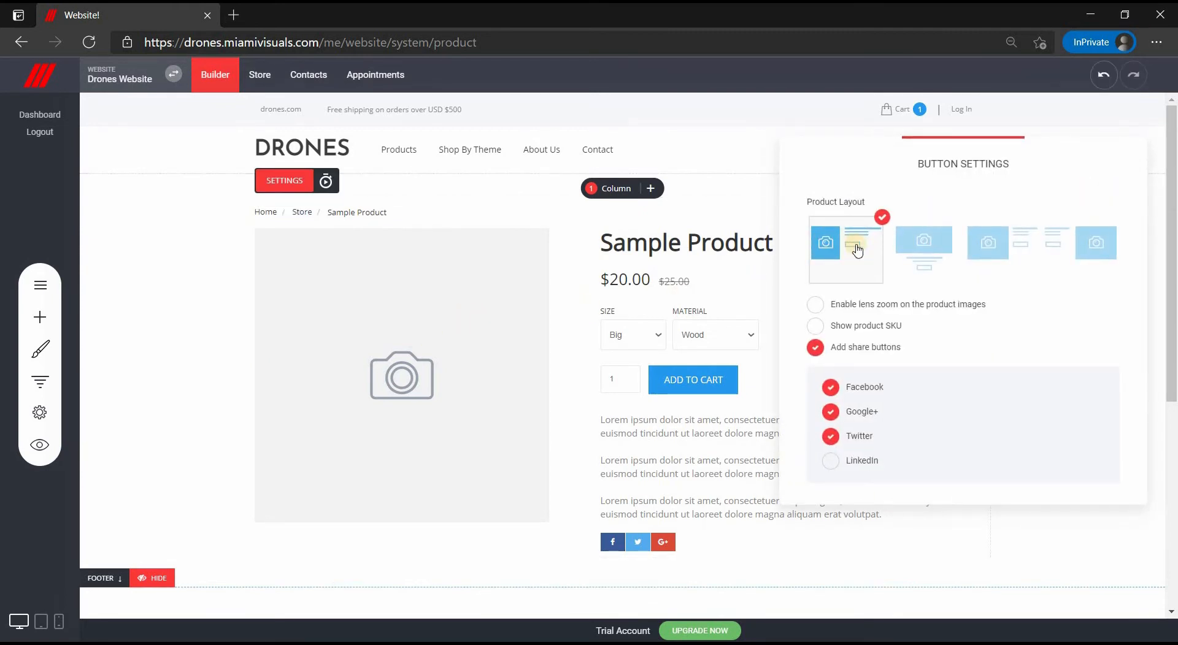
click(931, 250)
click(994, 262)
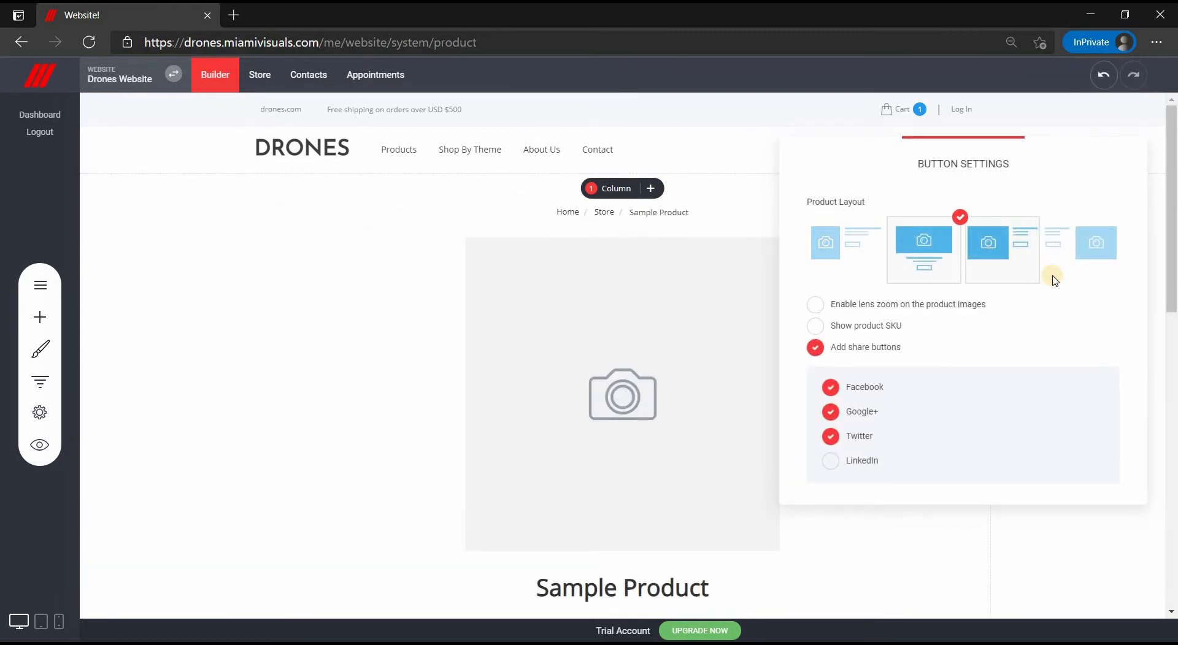
click(1108, 265)
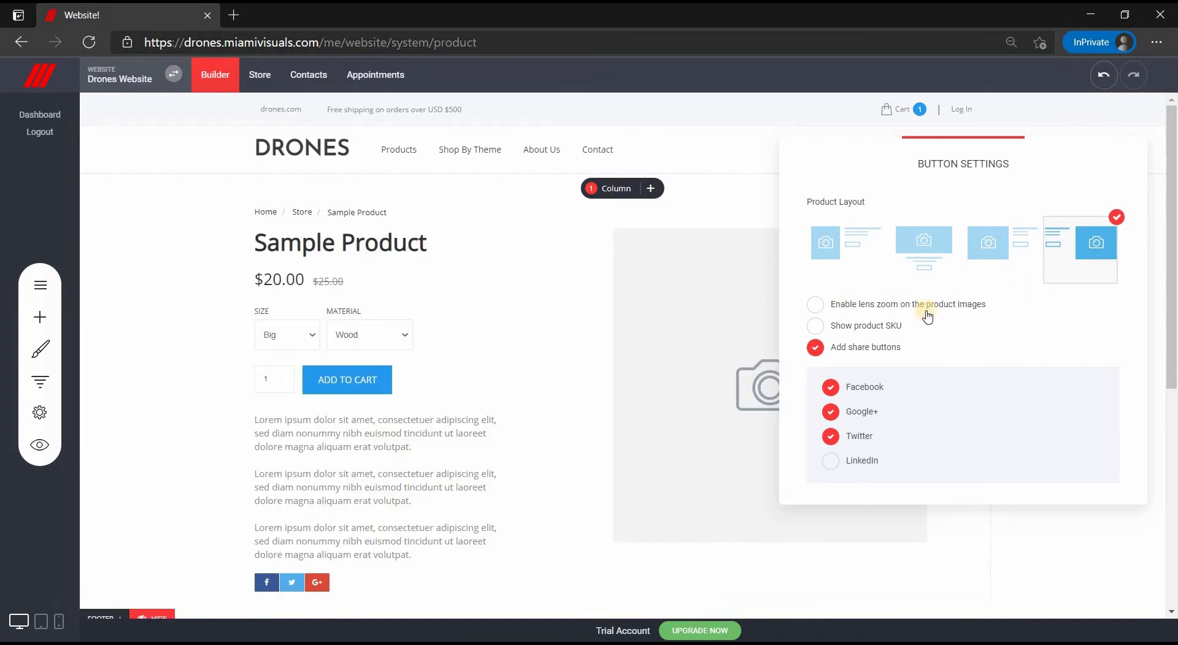
- Leave the product page layout and open the product layout on listing page in the builder
click(874, 311)
click(157, 372)
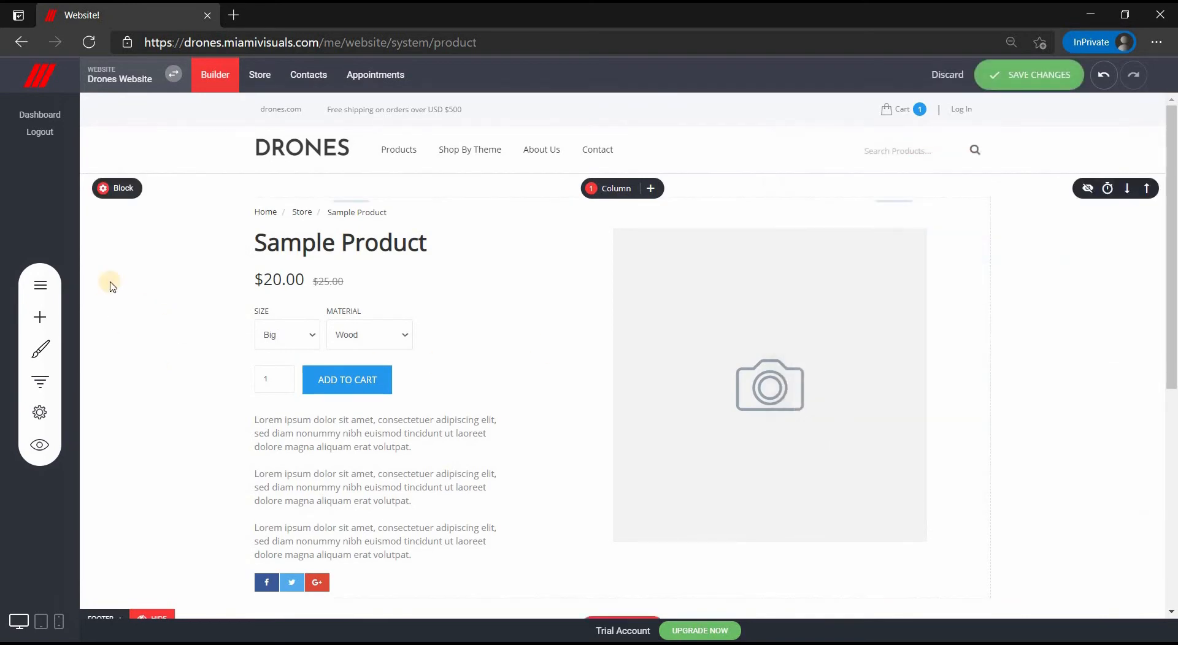
click(14, 40)
click(545, 339)
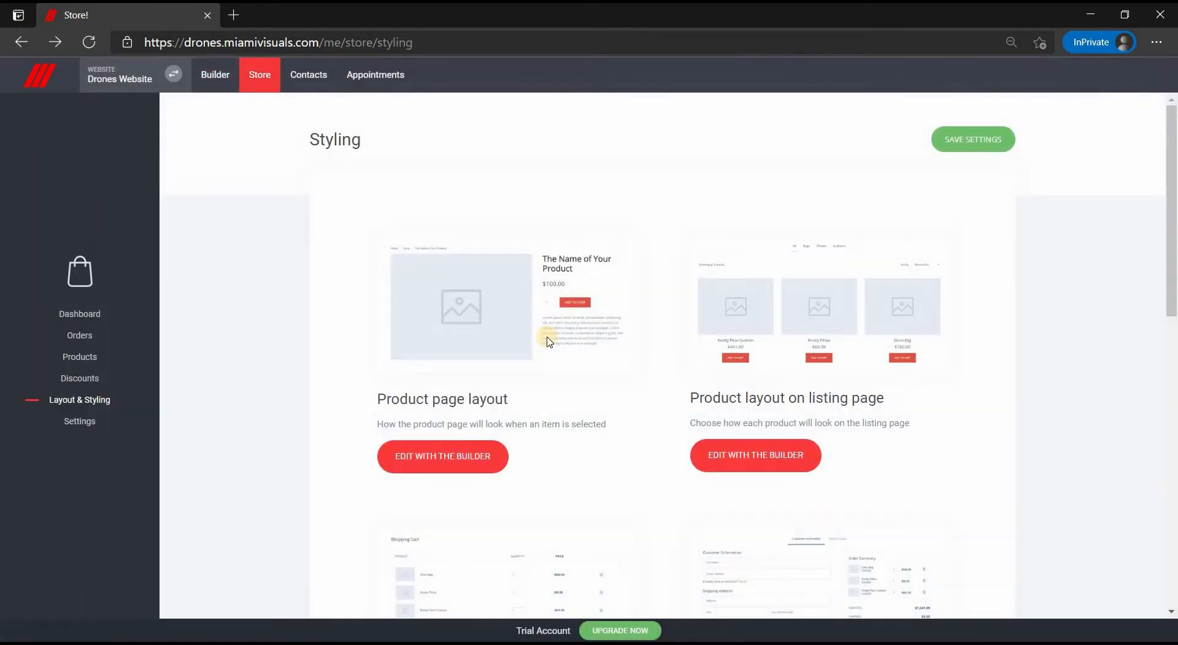
click(784, 460)
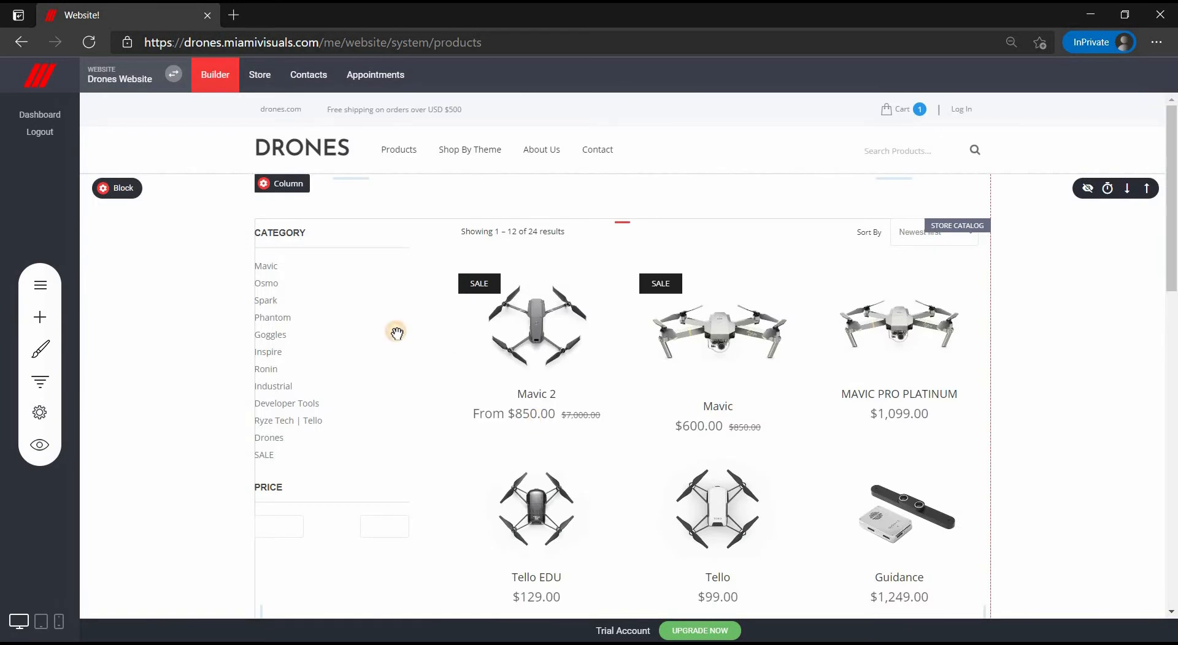
- Compare the catalog's product layouts, choose the one with a framed caption below the image, and set 4 products per row
click(300, 207)
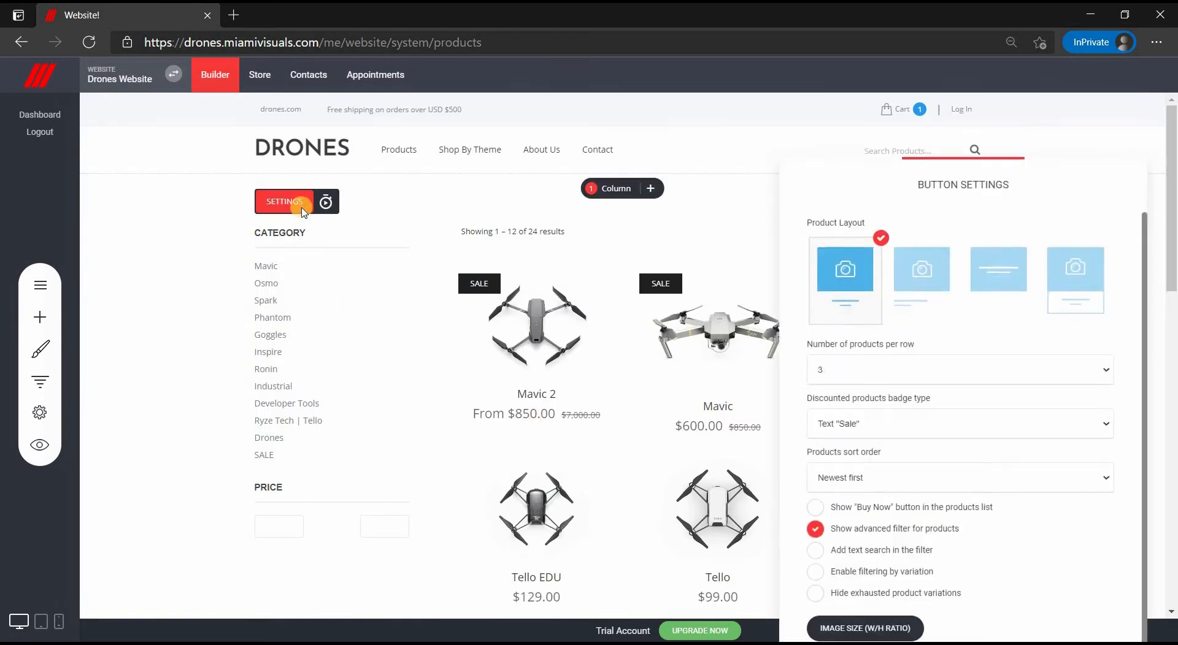
click(918, 283)
click(998, 294)
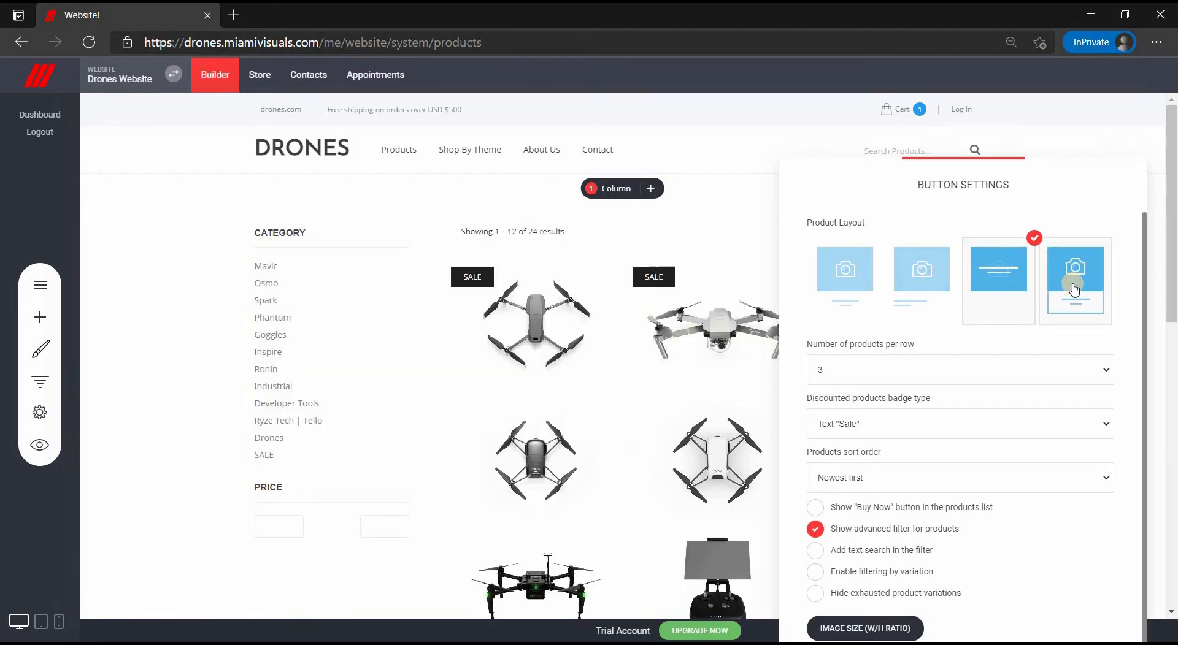
click(1074, 287)
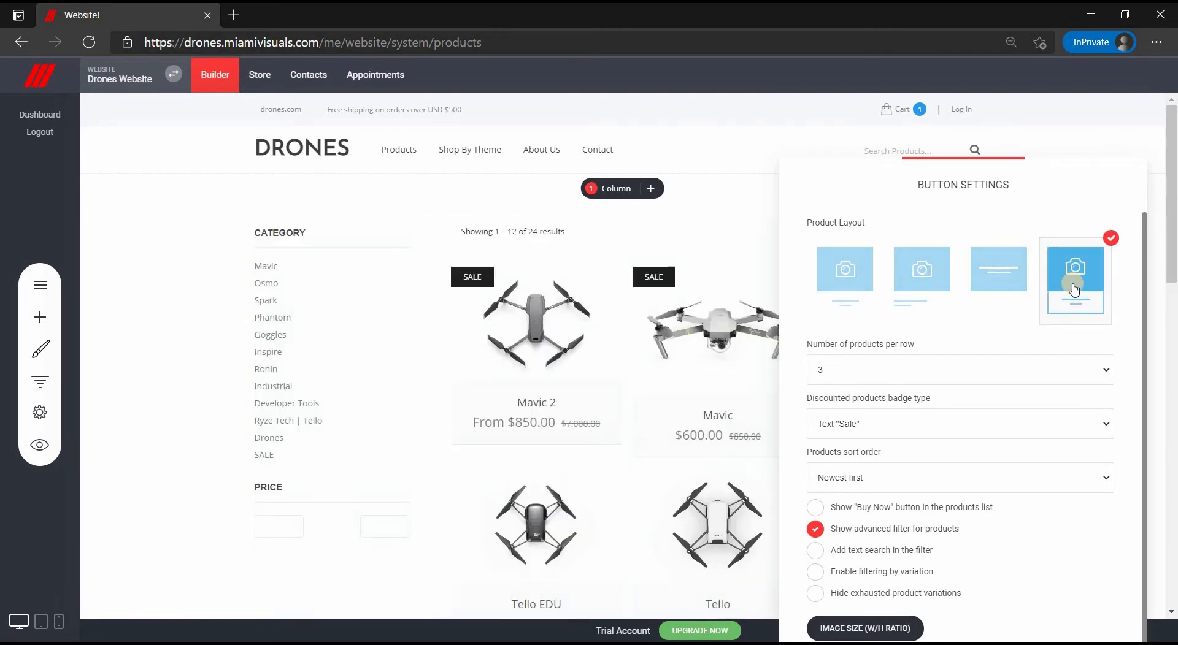
click(995, 374)
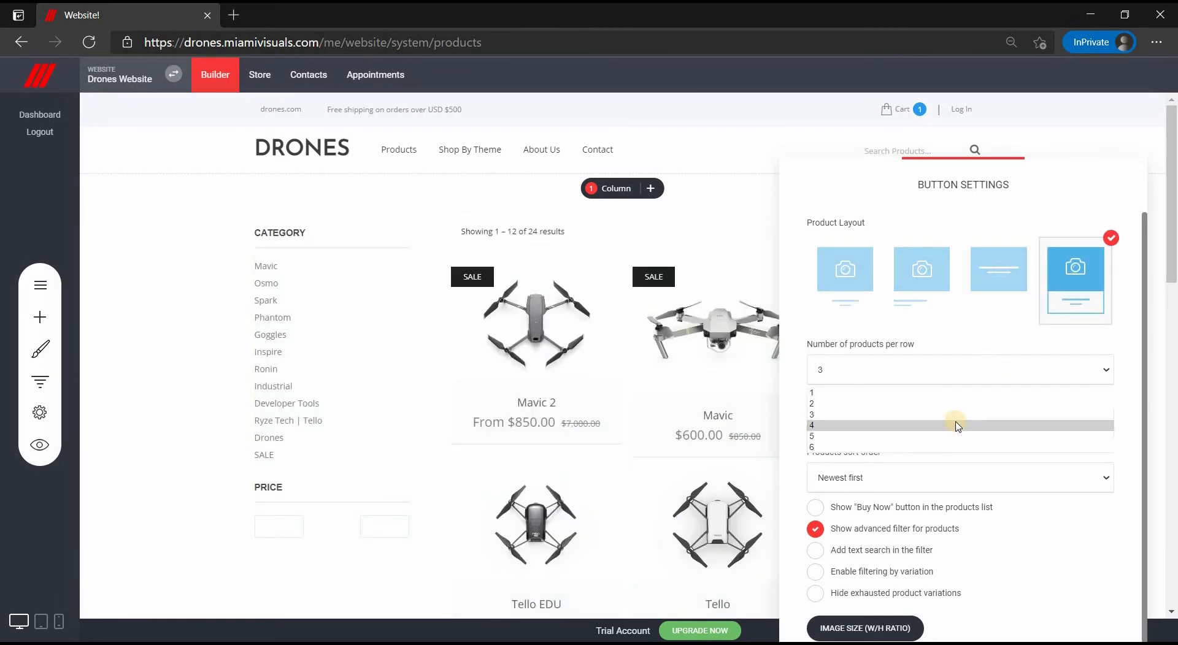
click(957, 425)
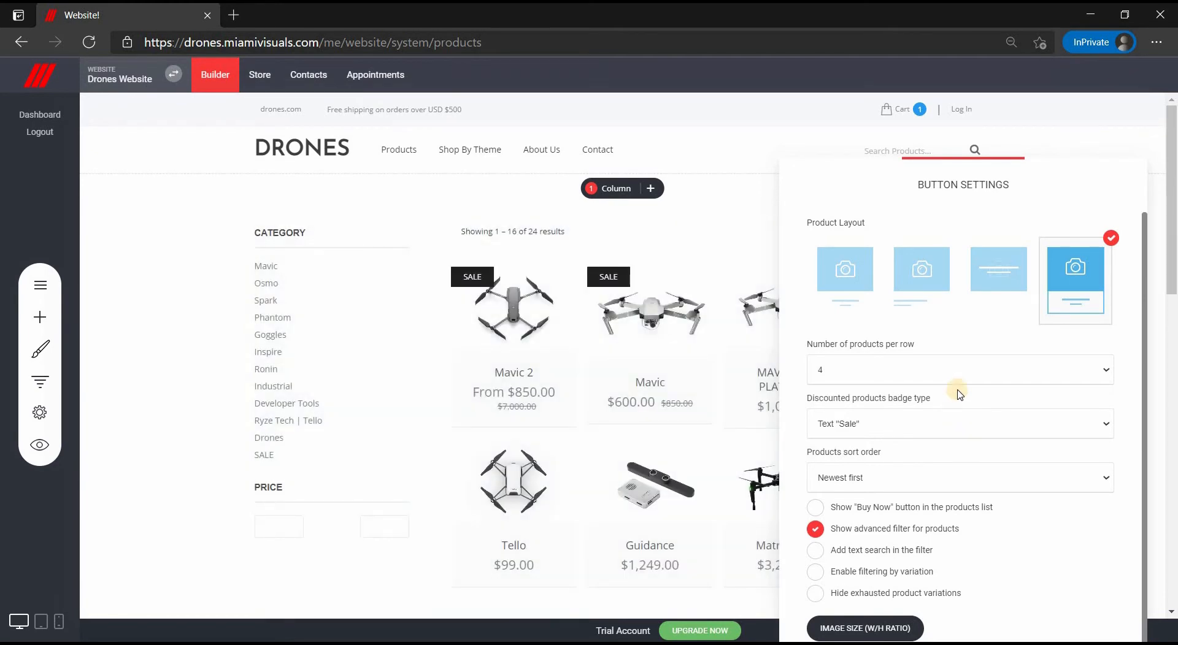
- Set the discounted products badge type to Discount percent and the products sort order to A - Z
drag(972, 184, 824, 197)
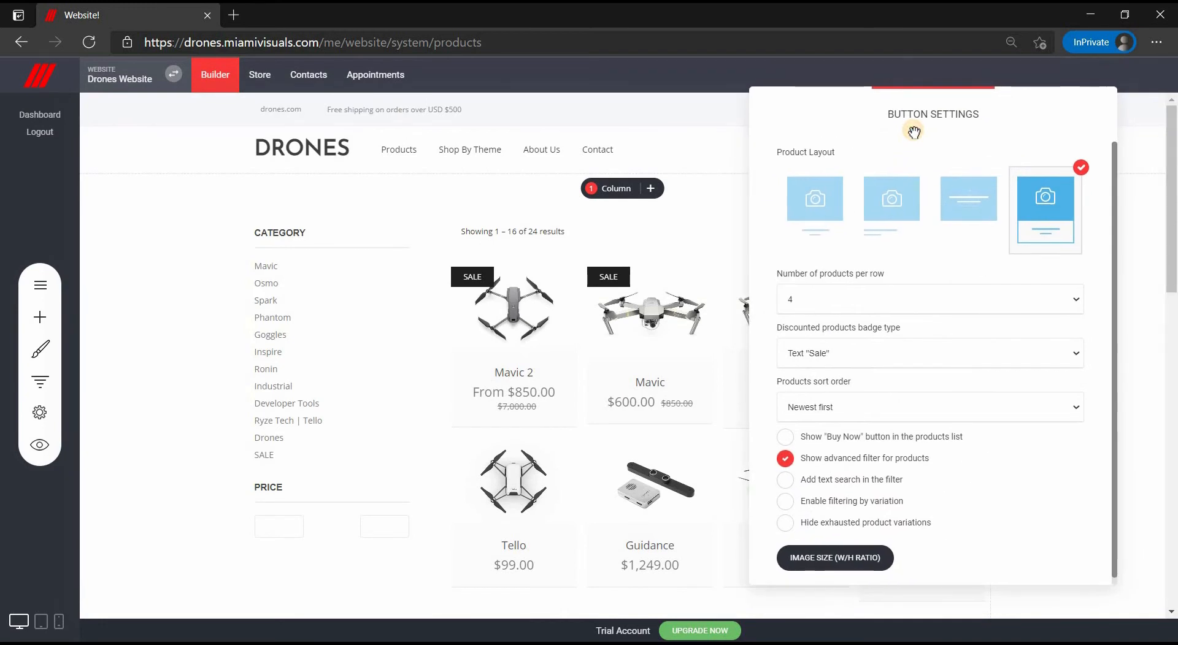
click(946, 350)
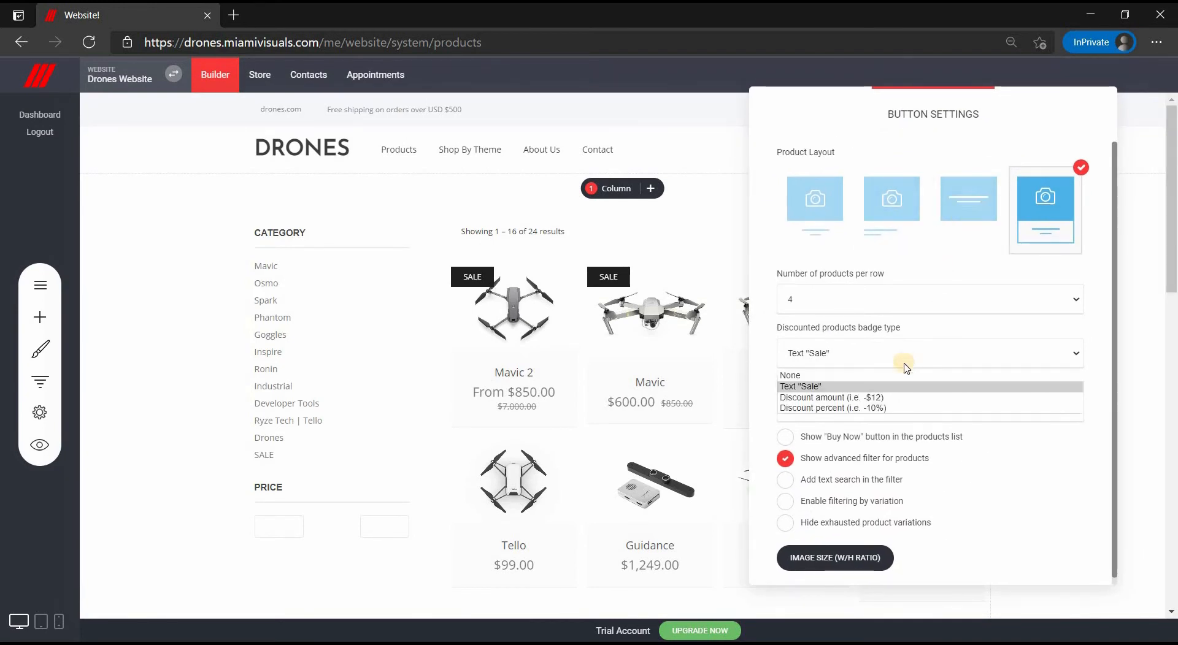
click(885, 409)
click(872, 409)
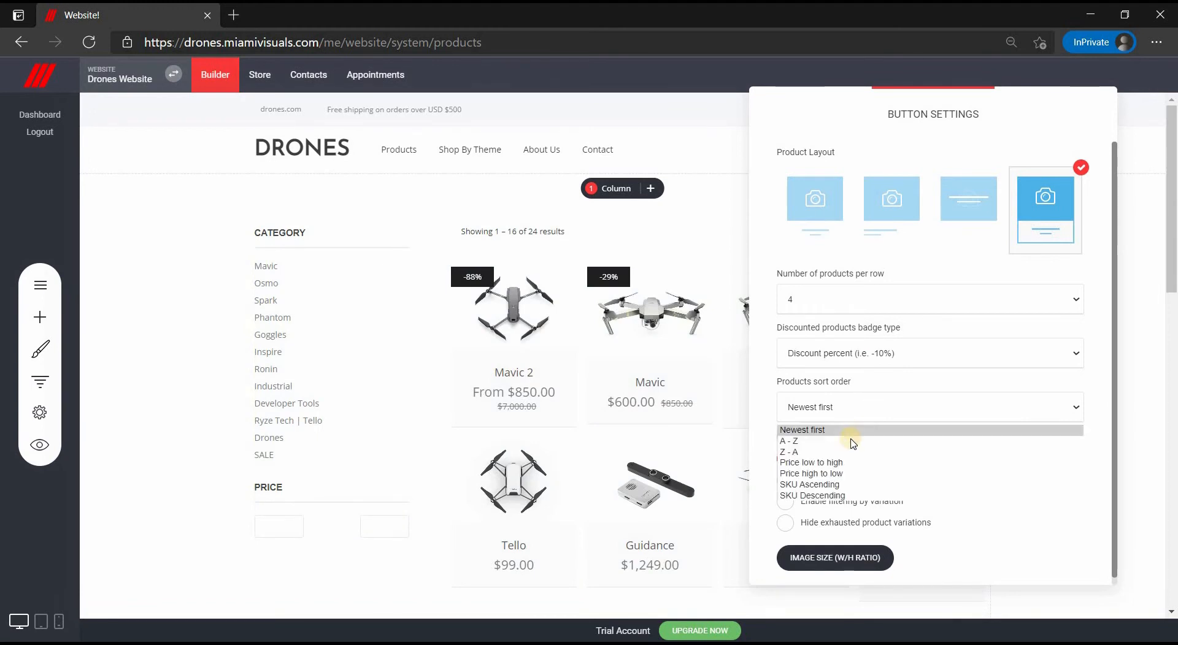
click(851, 442)
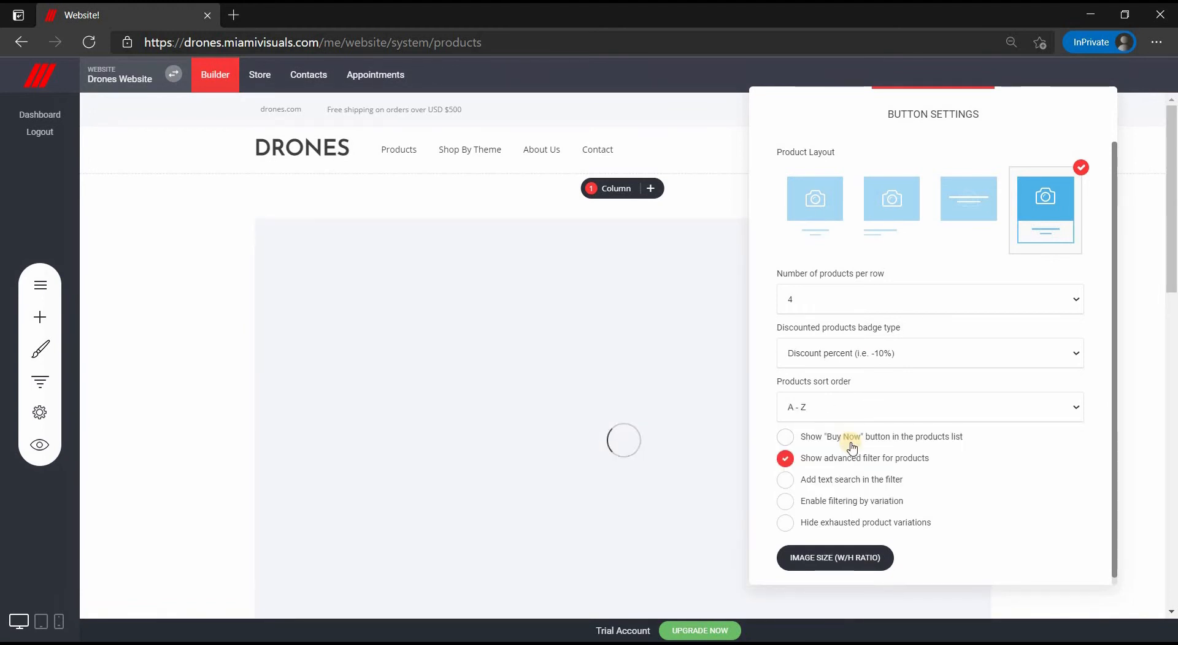
- Leave the Buy Now button off, add text search to the filter, enable filtering by variation, and hide exhausted product variations
click(785, 438)
click(785, 438)
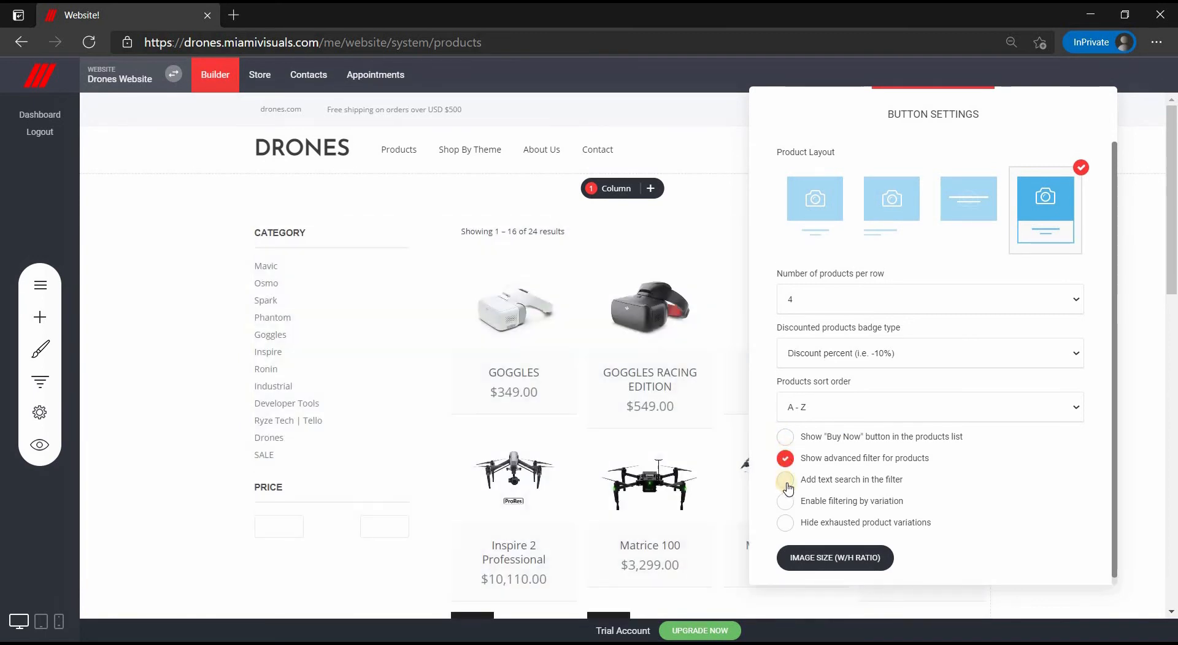
click(786, 482)
click(785, 502)
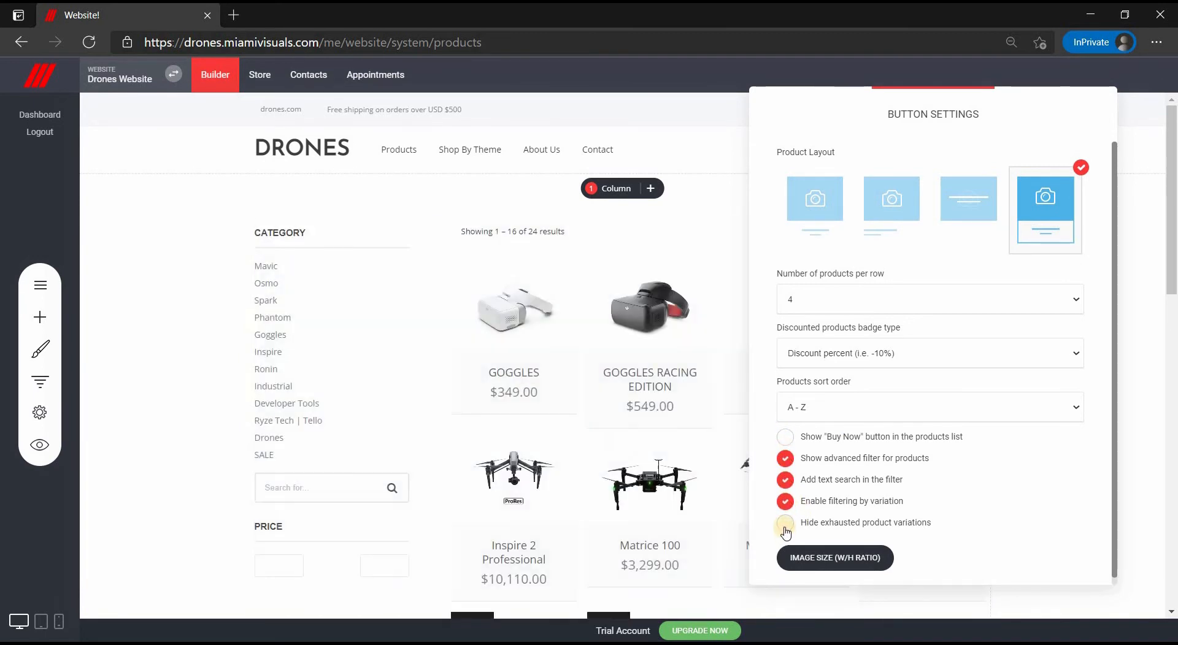
click(785, 525)
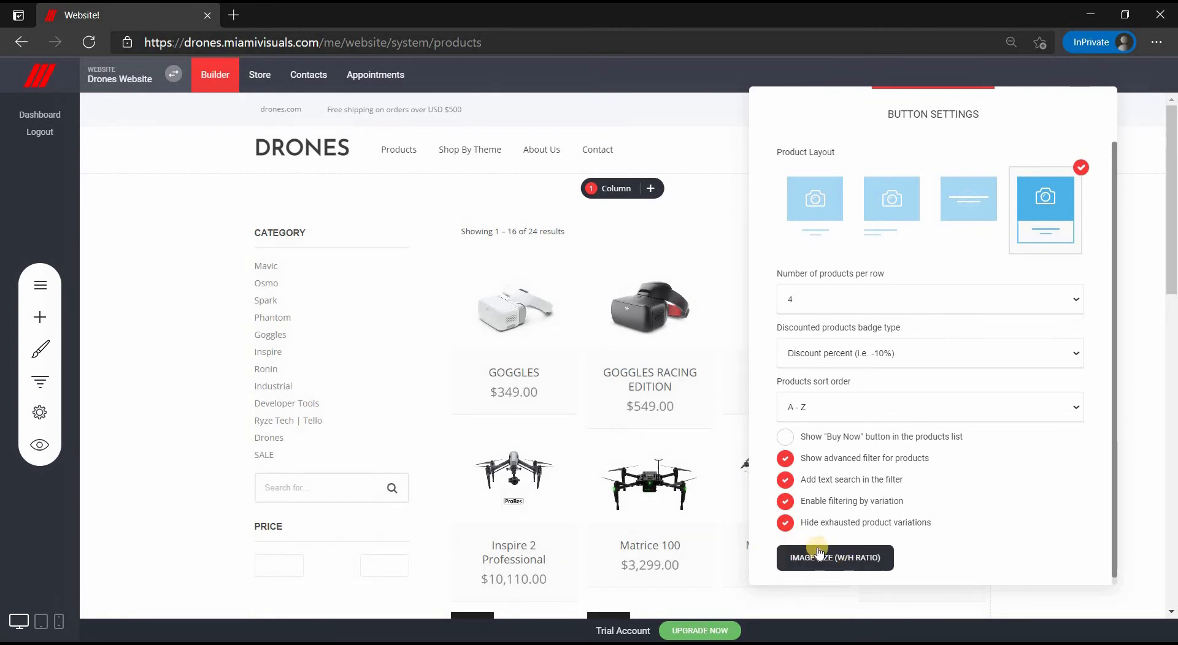
- Set the catalog's product images to fill the whole container with a 1:1 - Square size ratio
click(841, 559)
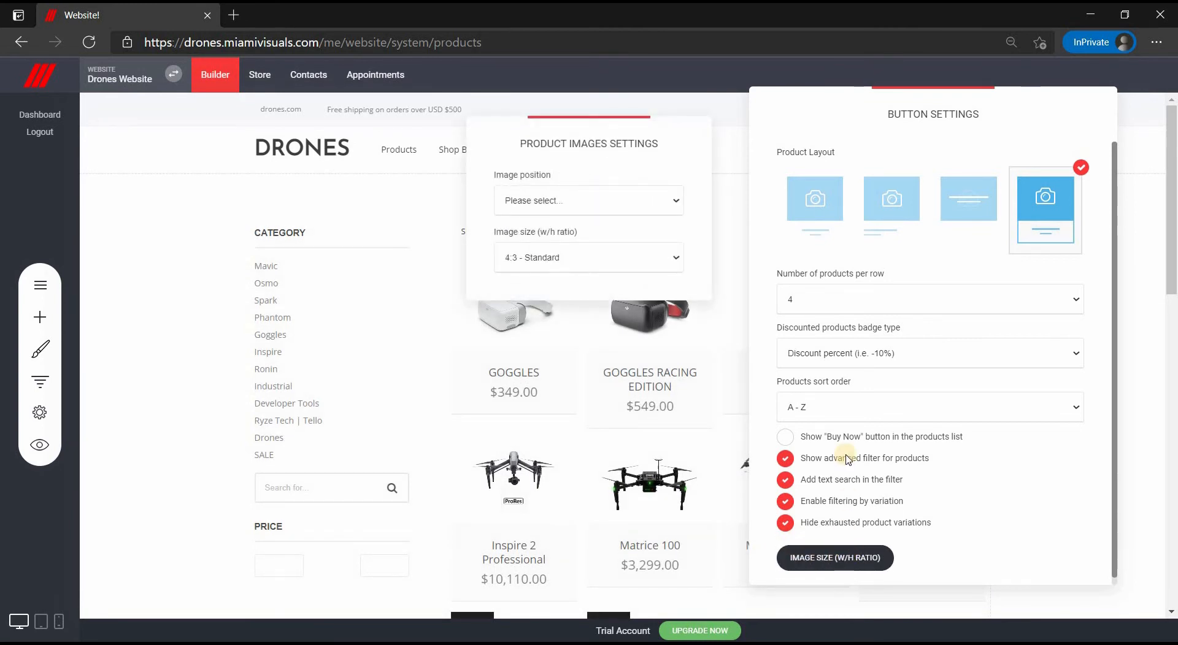
click(587, 205)
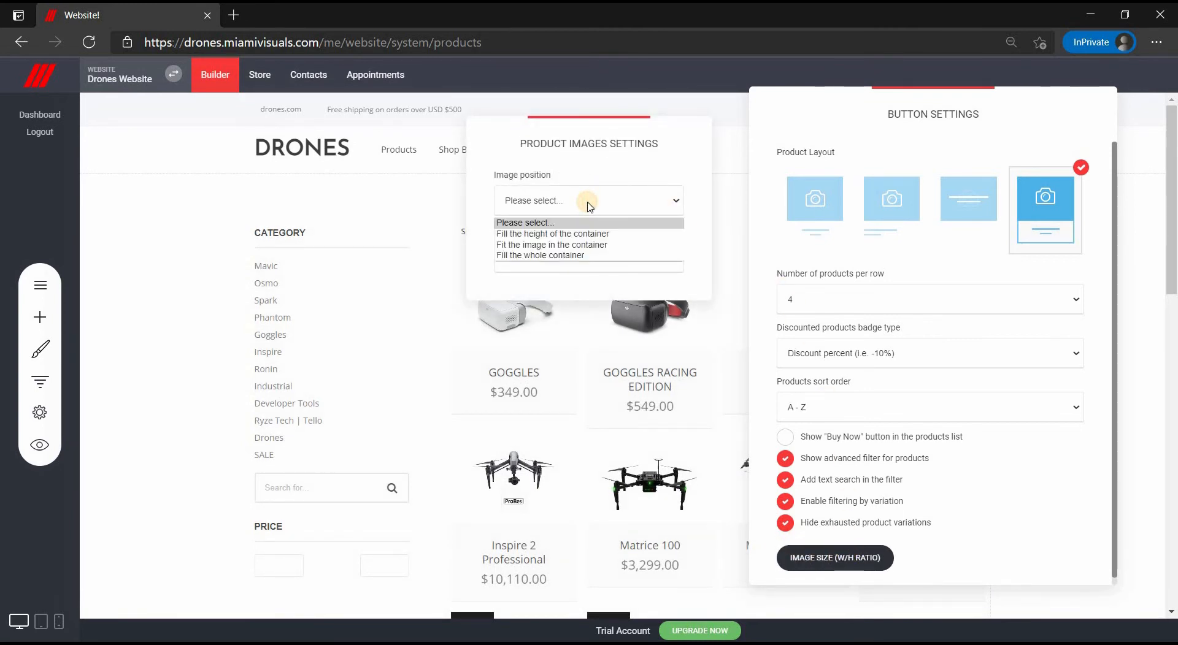
click(566, 256)
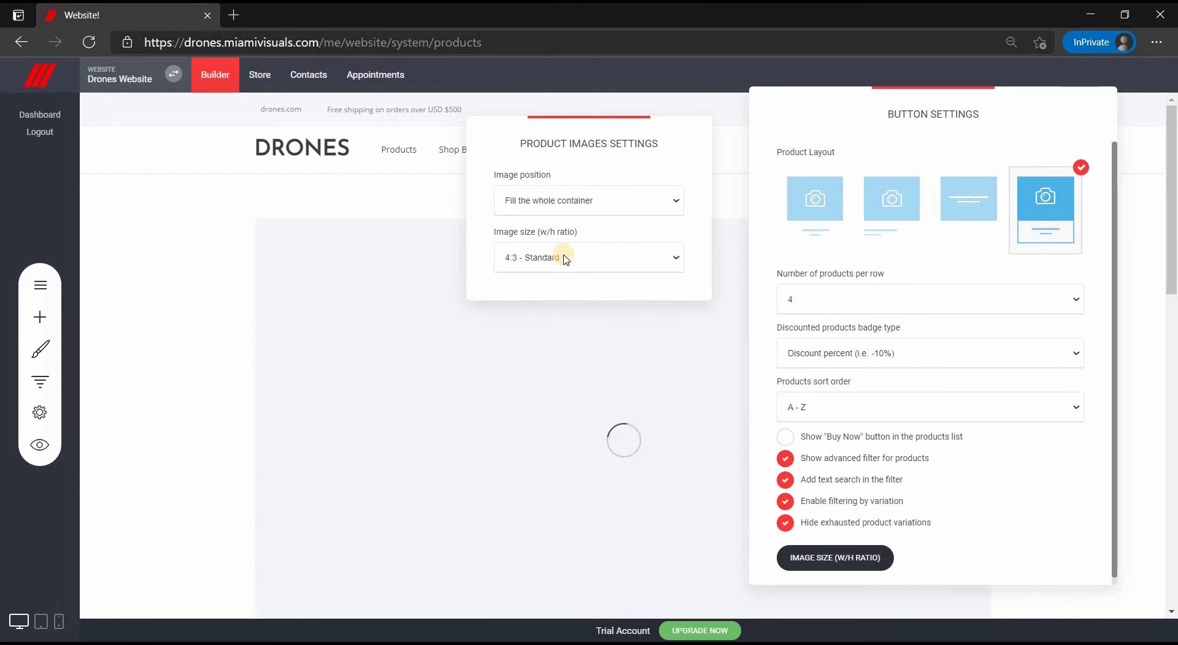
click(565, 258)
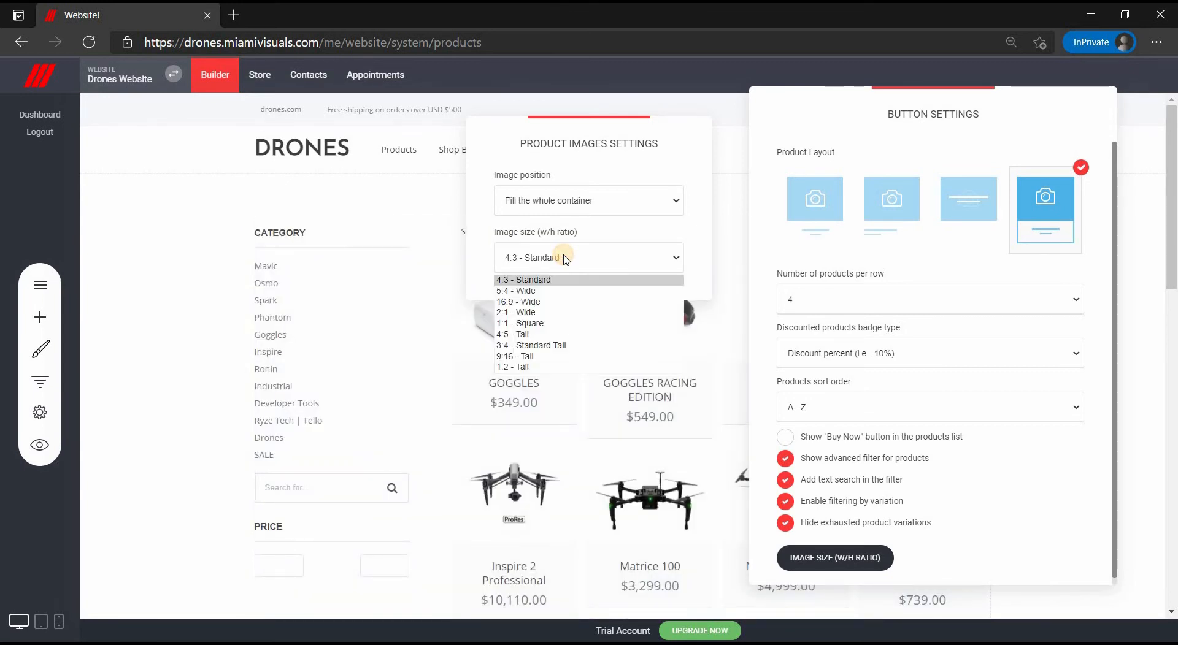
click(547, 325)
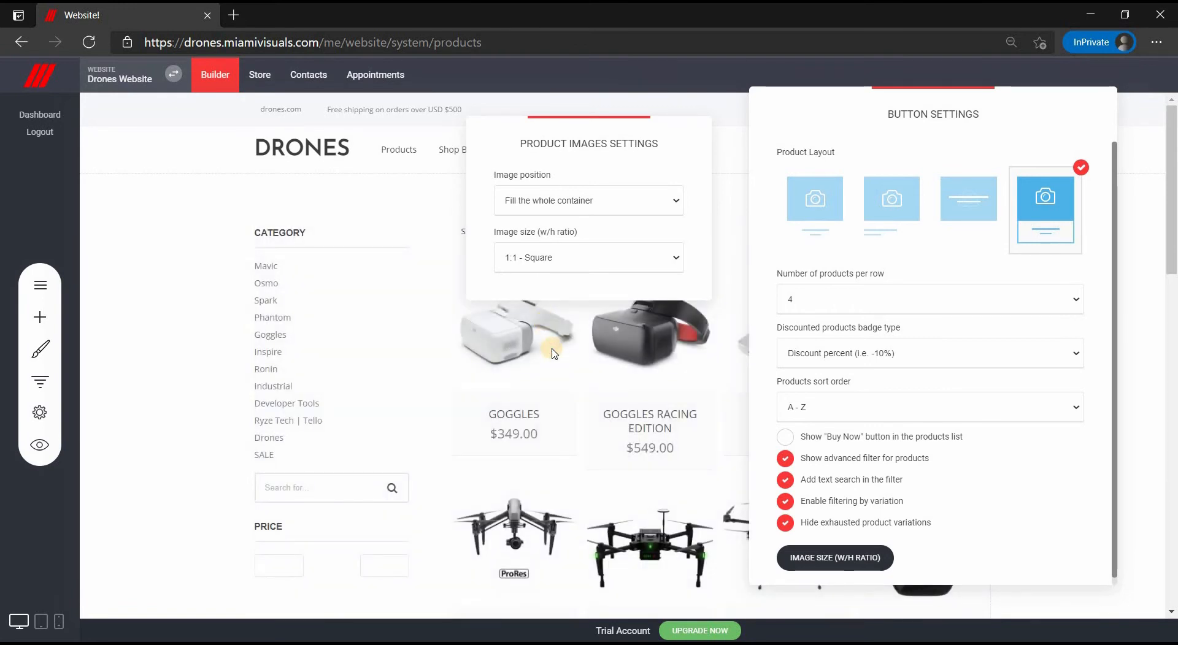
- Close the catalog settings and discard the unsaved listing page changes
click(551, 347)
click(573, 406)
click(935, 79)
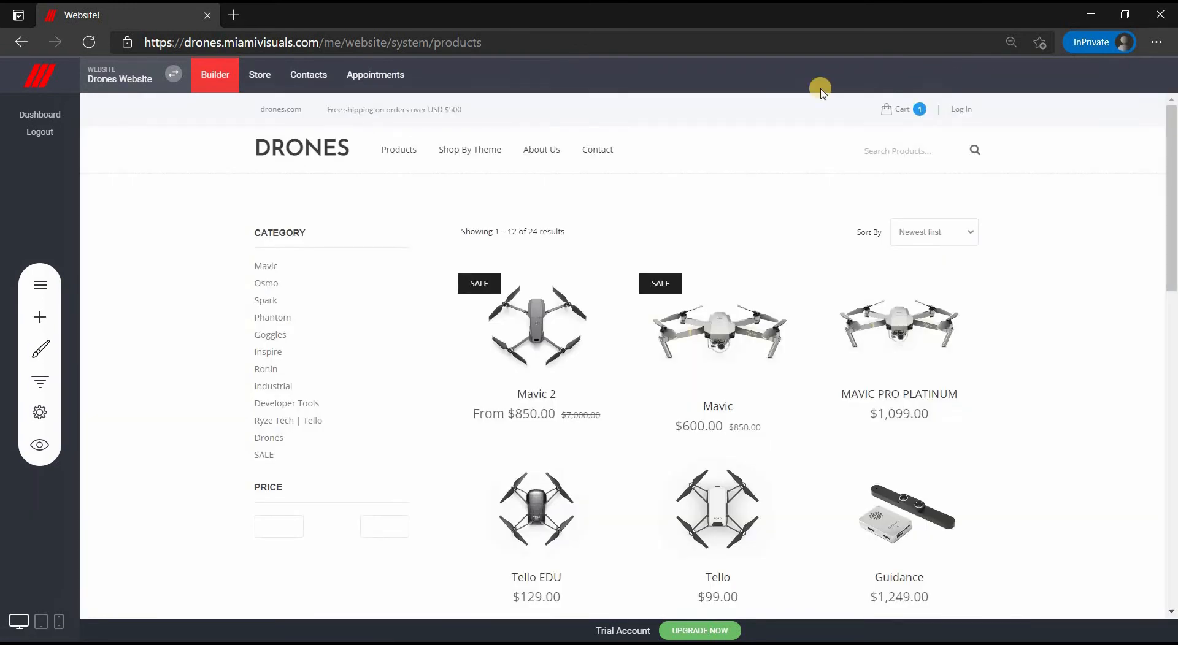
- Return to the store's styling options and open the Cart Page in the builder to review its layout
click(21, 43)
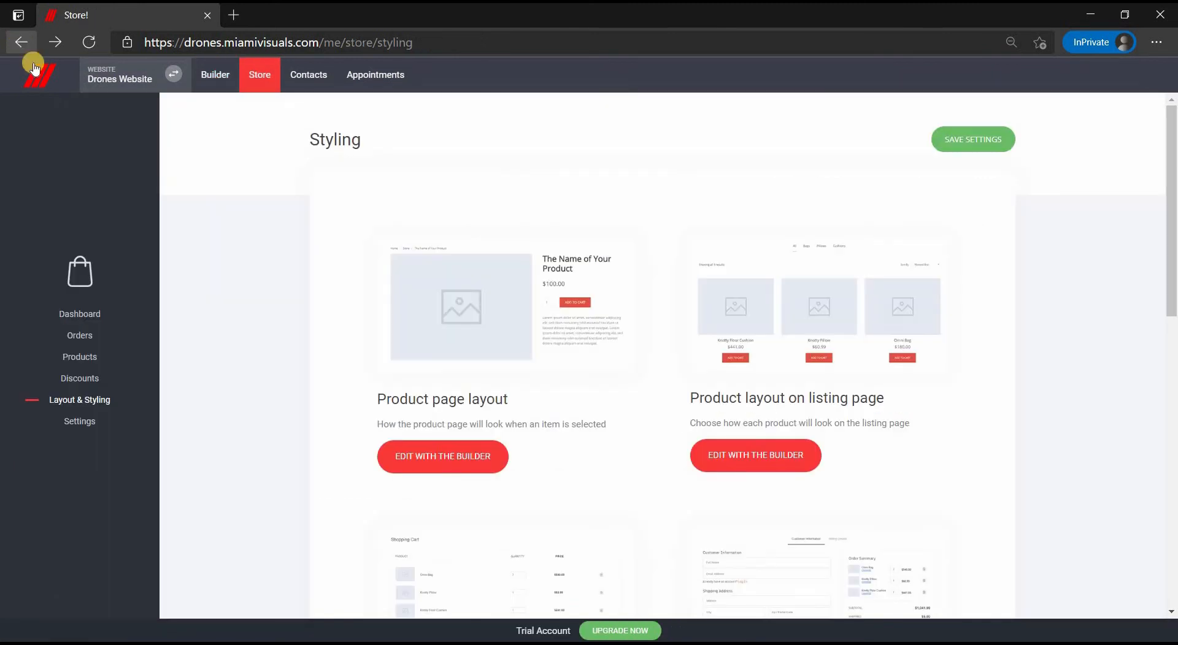
scroll(667, 385, down, 5)
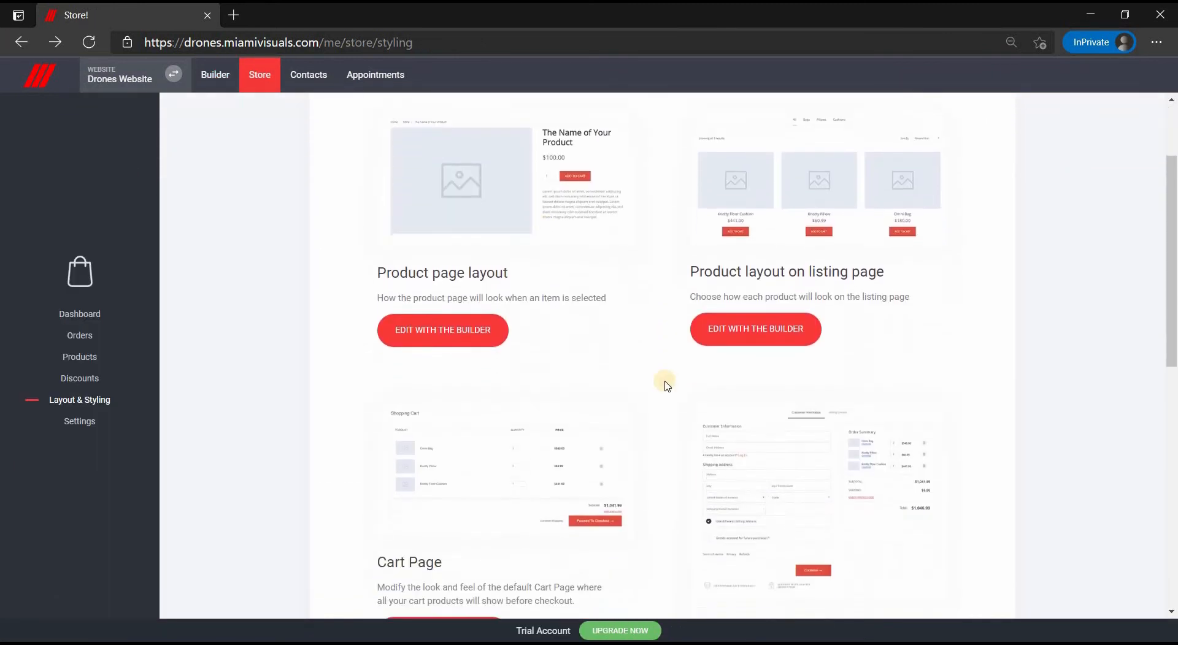
click(435, 454)
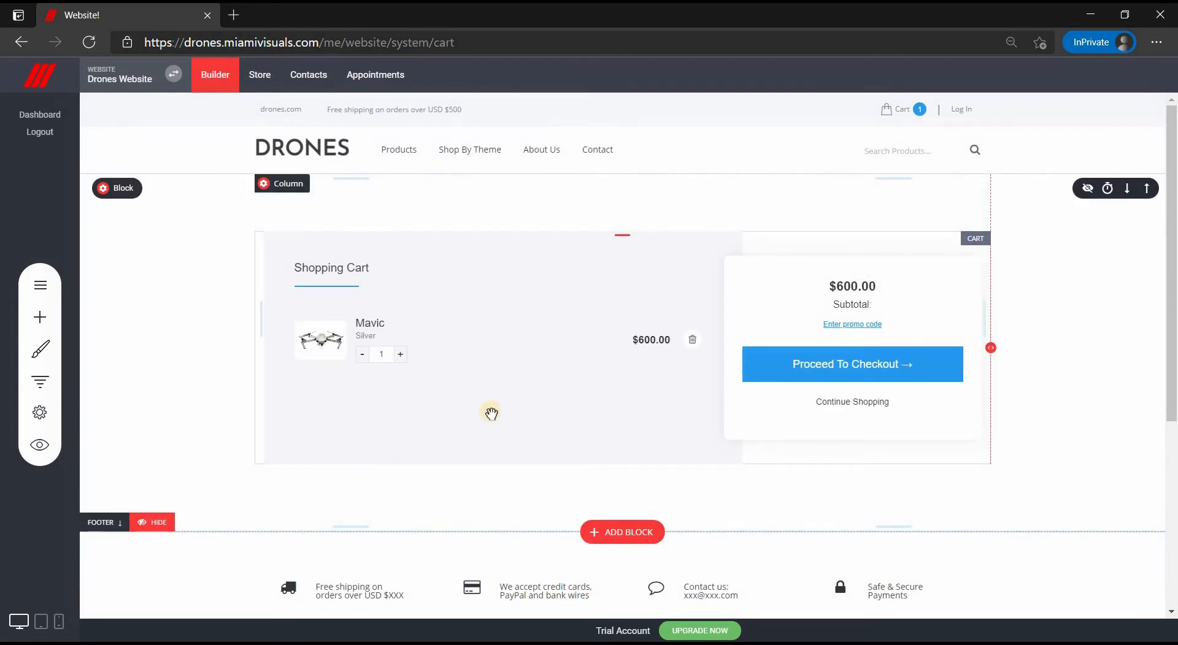
- Leave the cart page and open the Checkout Page in the builder with the checkout form's product settings
click(21, 41)
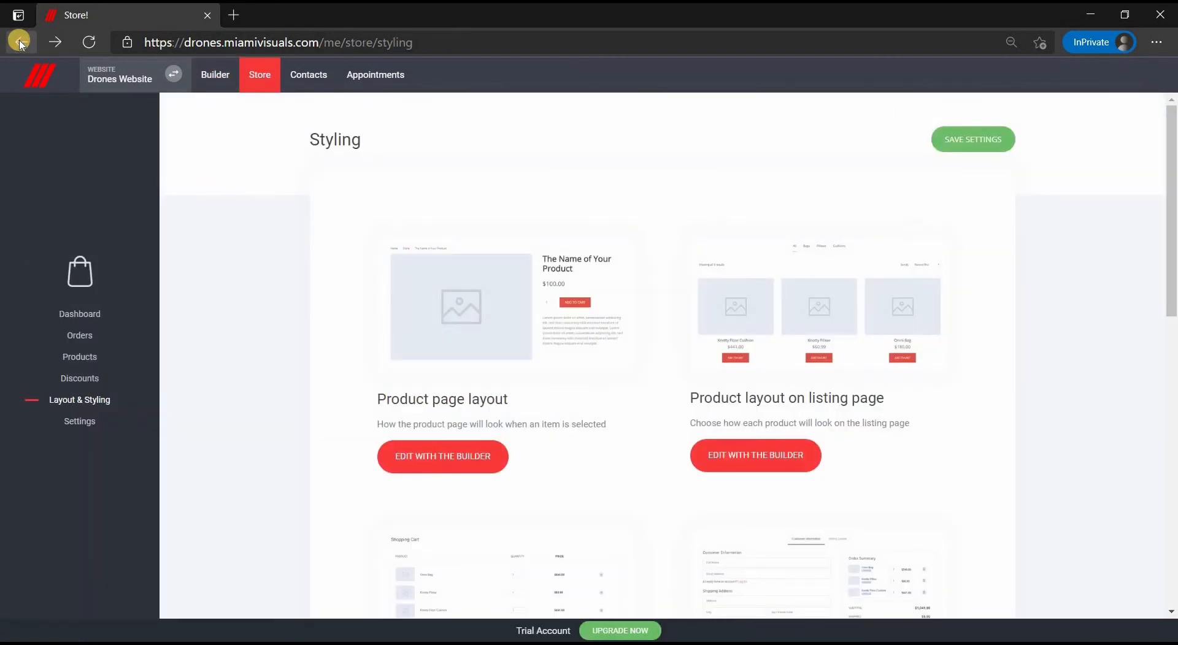
scroll(446, 267, down, 5)
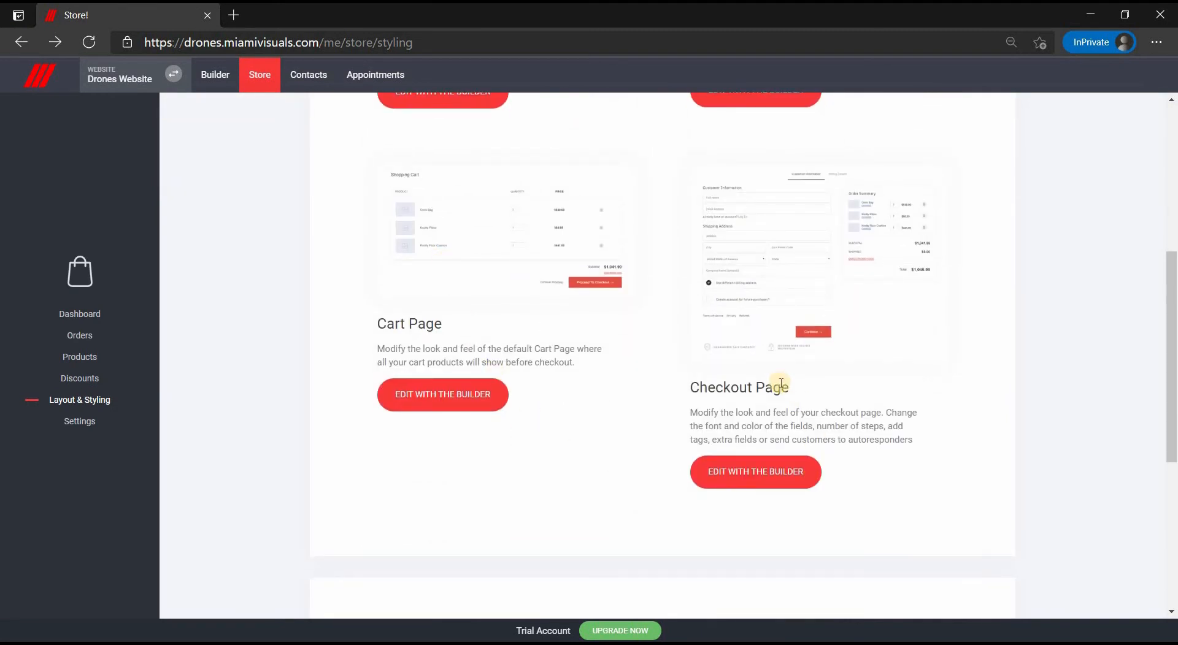
click(735, 480)
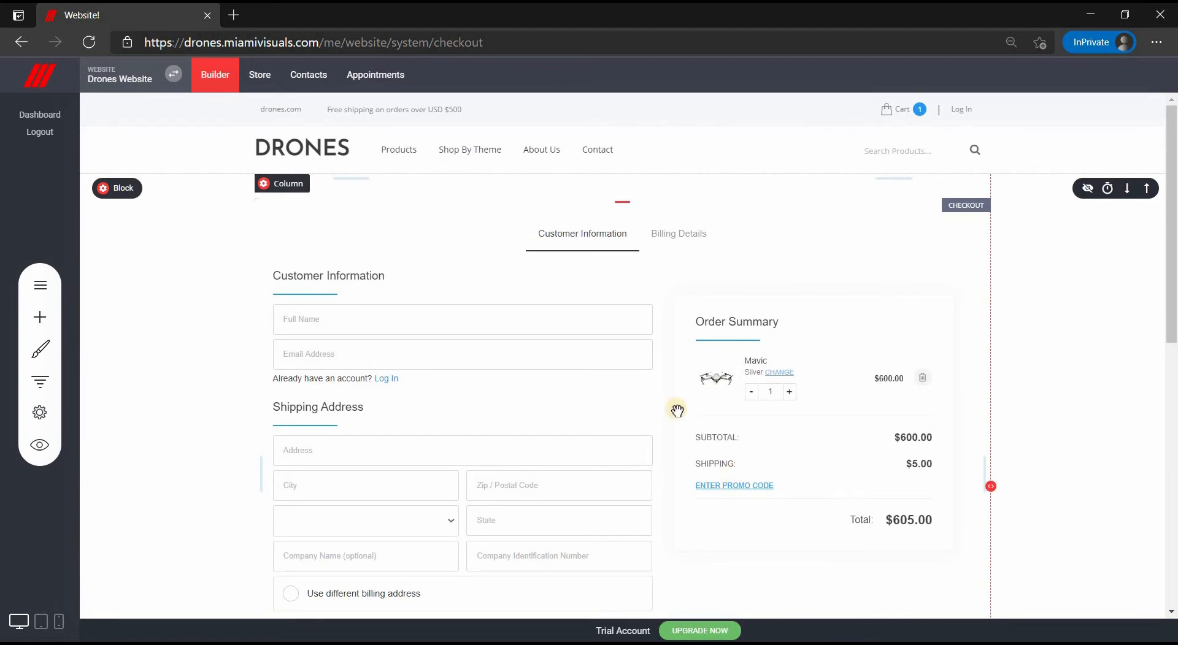
click(295, 181)
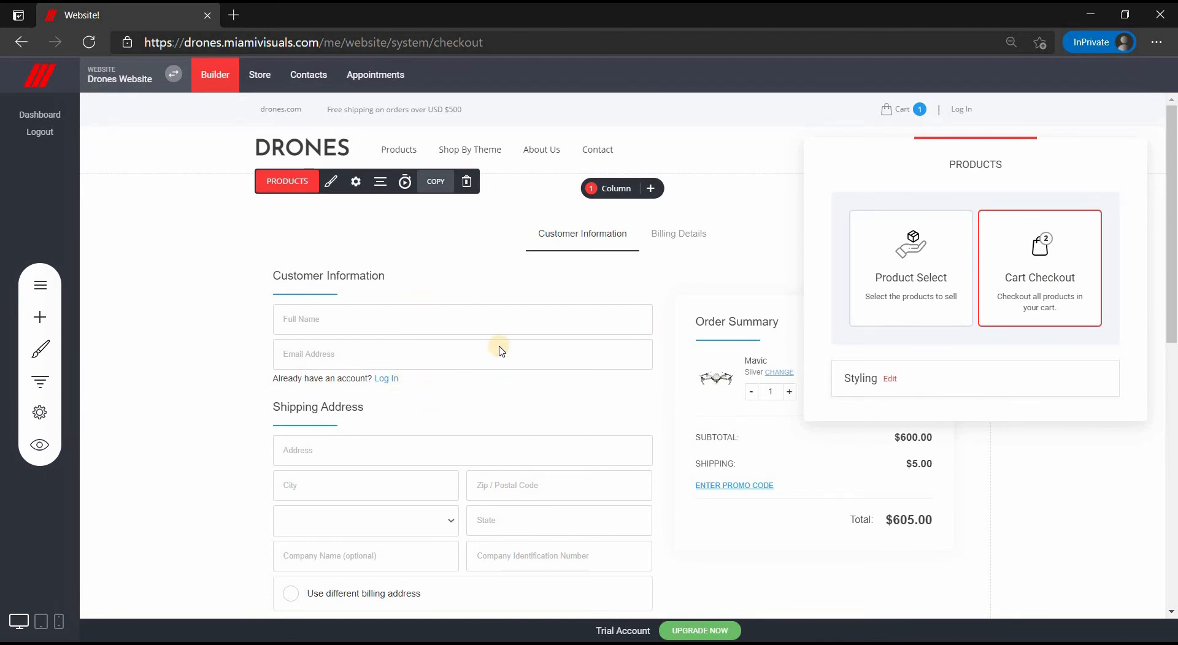
- Switch the checkout form to Product Select and look through its product list and bump offer options without adding any
click(918, 277)
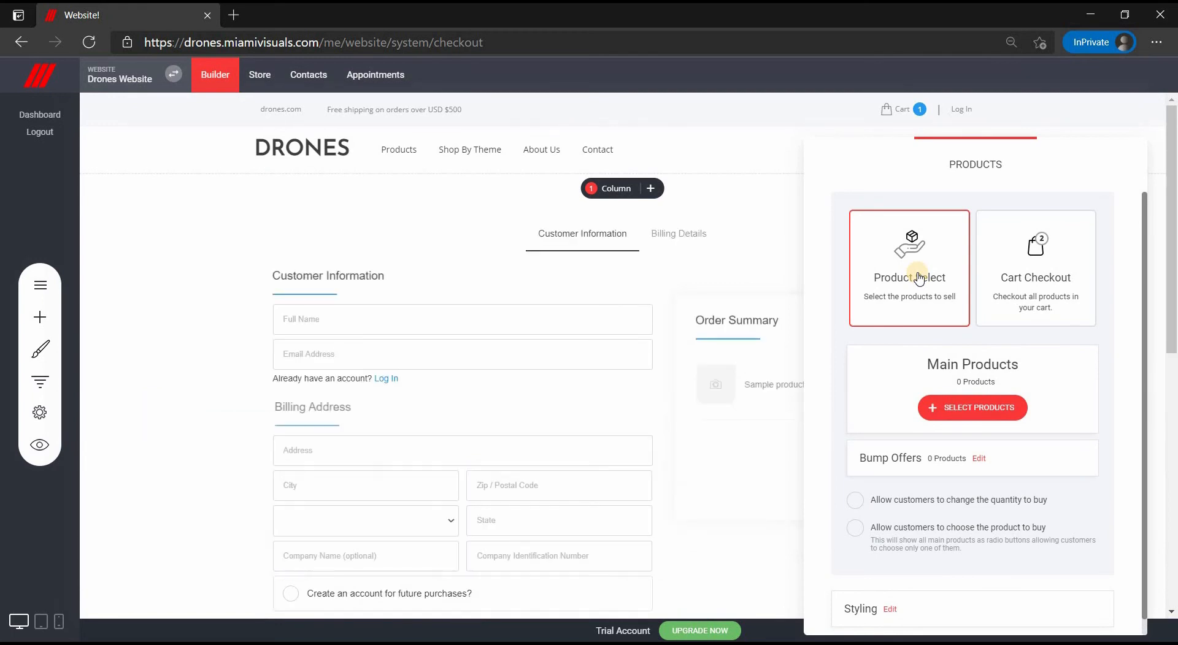
click(939, 408)
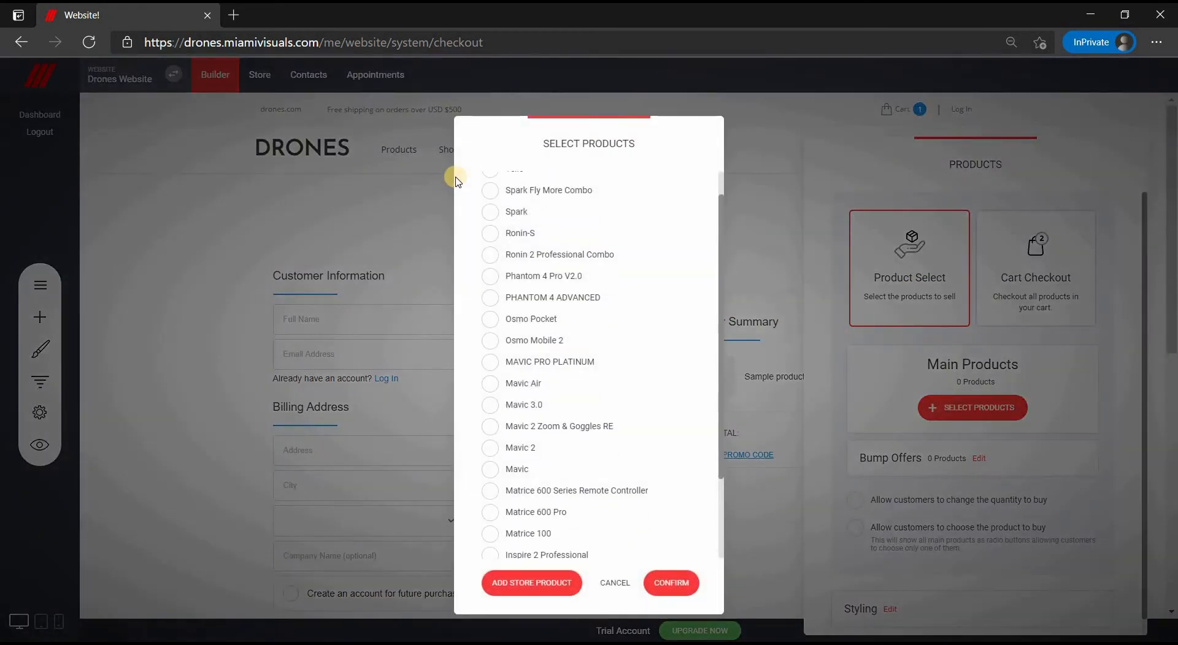
scroll(455, 179, up, 3)
click(613, 584)
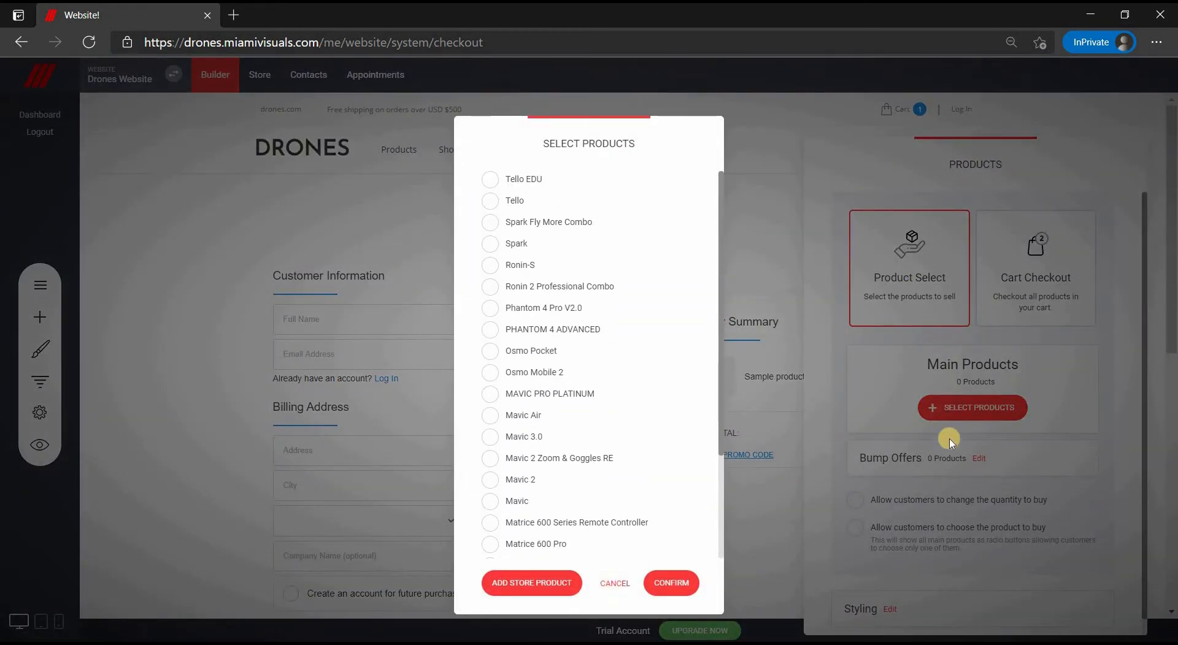
click(978, 460)
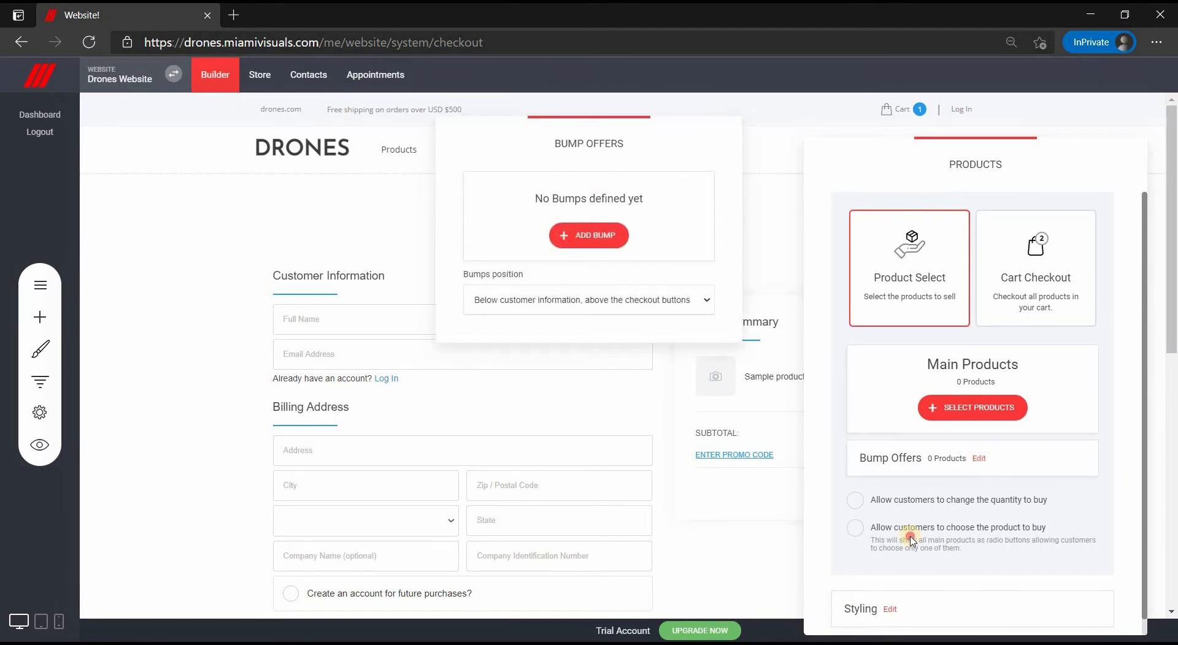
click(736, 491)
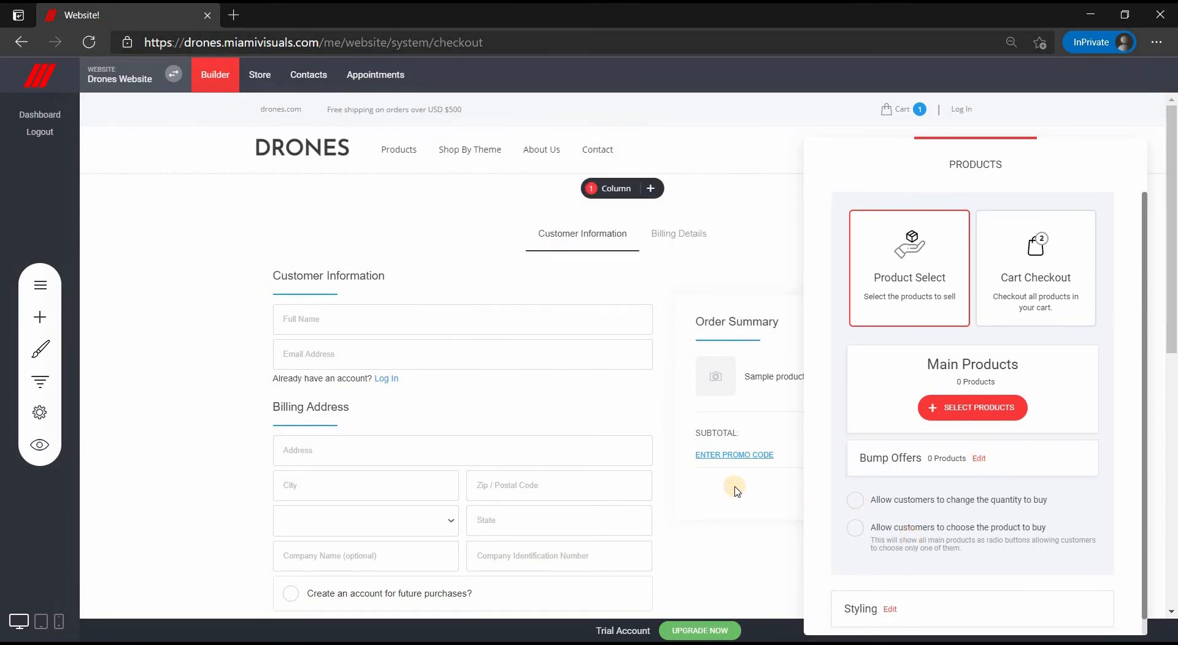
- Open the checkout form's styling settings and choose 1-Step Checkout
click(499, 315)
click(335, 183)
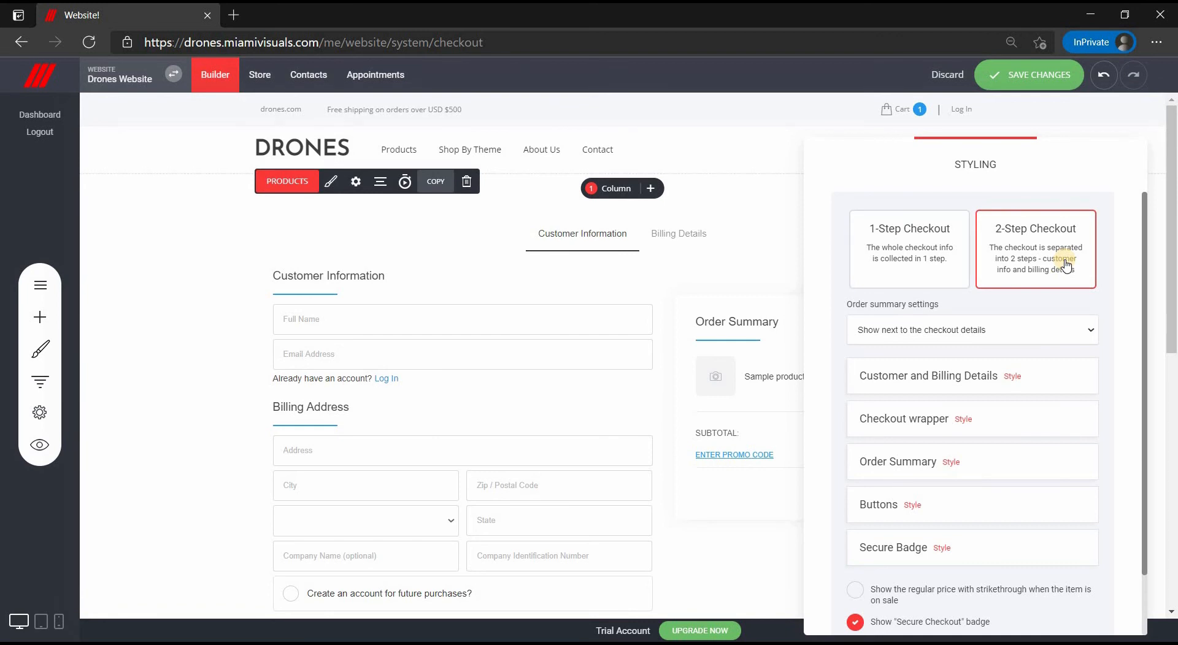
click(914, 273)
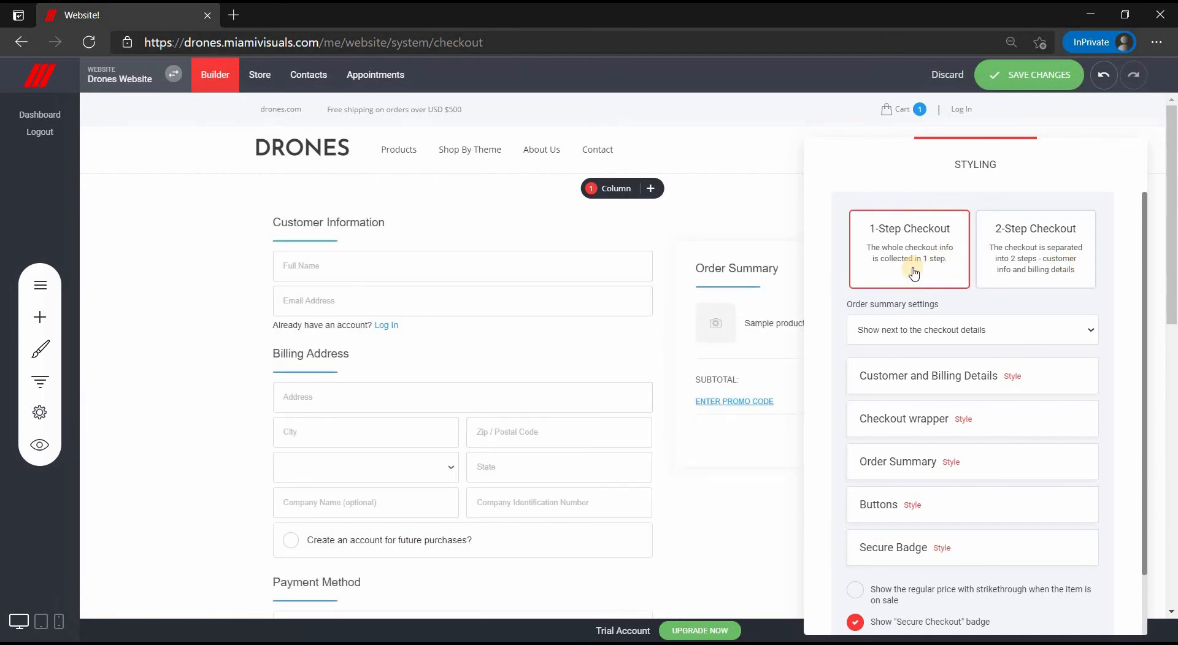
- Open the checkout form's general settings and view the thank-you page link options without selecting a link
click(554, 325)
click(355, 181)
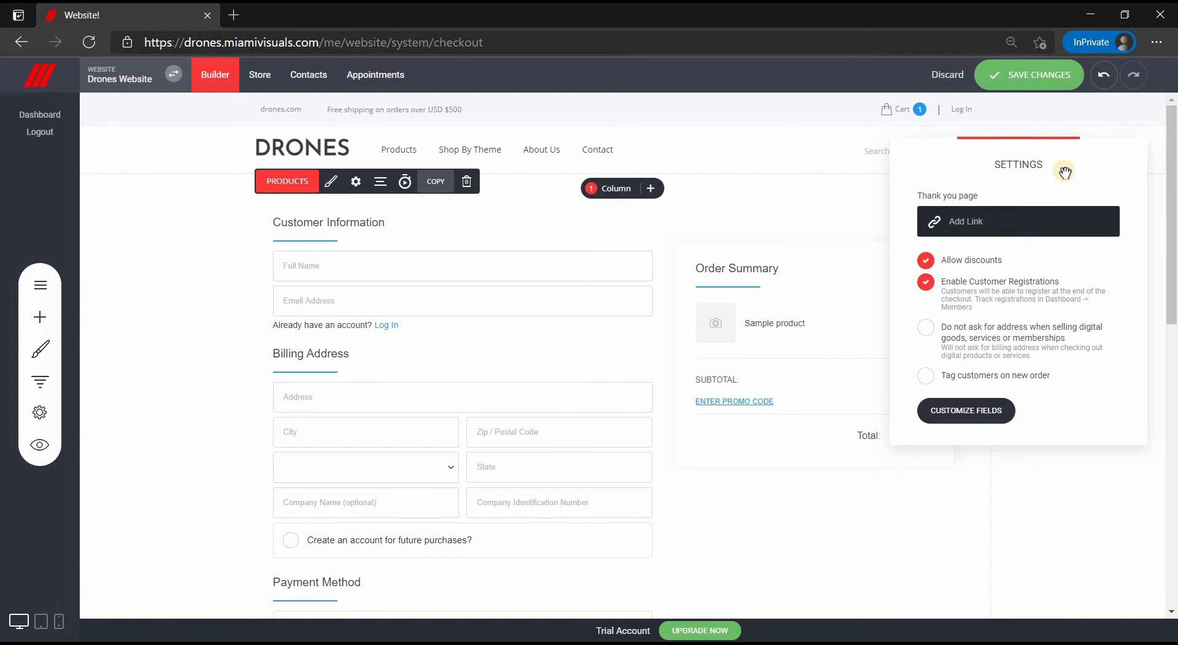
click(1034, 227)
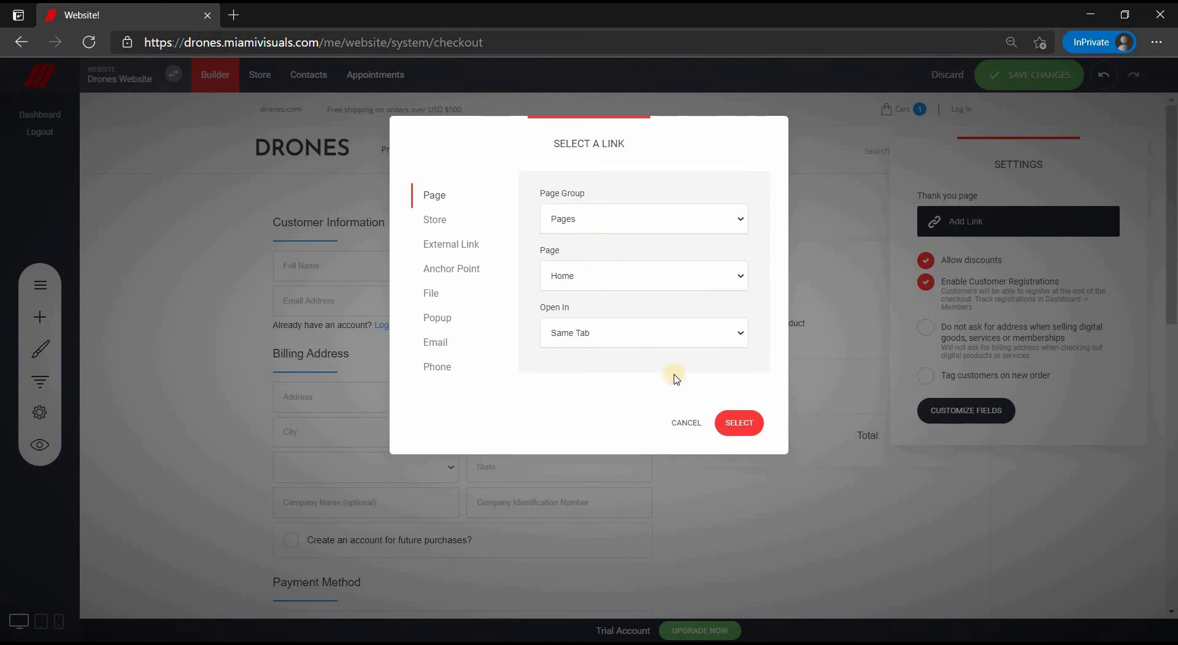
click(682, 425)
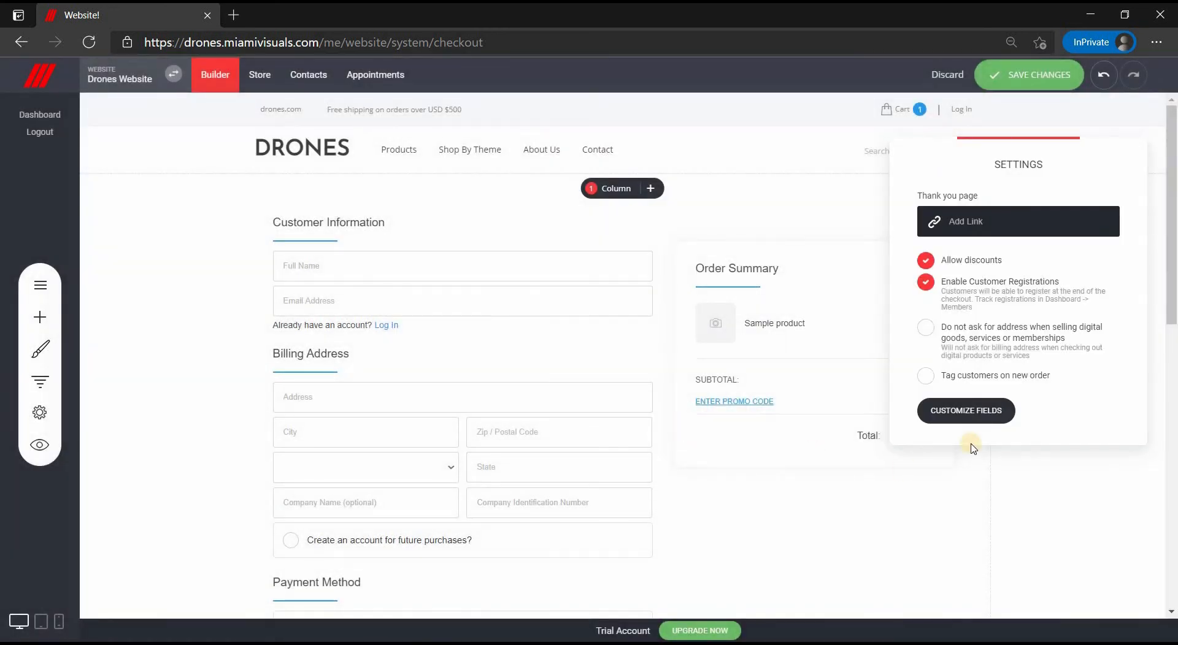
- Customize the checkout fields to ask for additional information, and view the field types that can be added
click(969, 422)
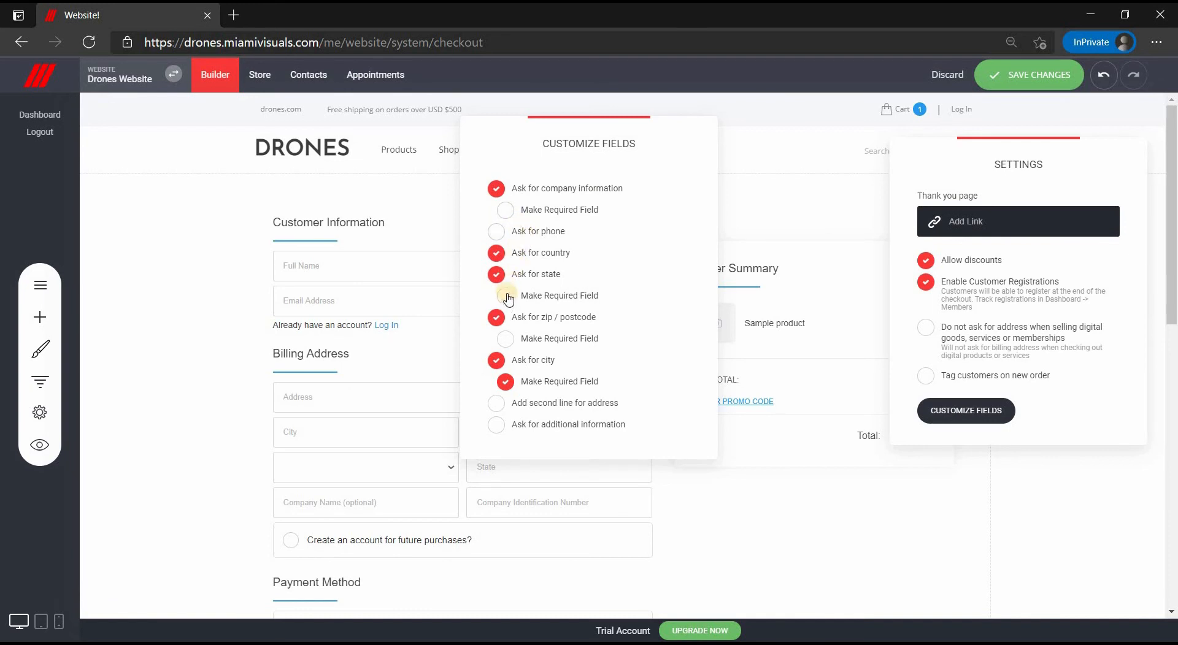
click(497, 425)
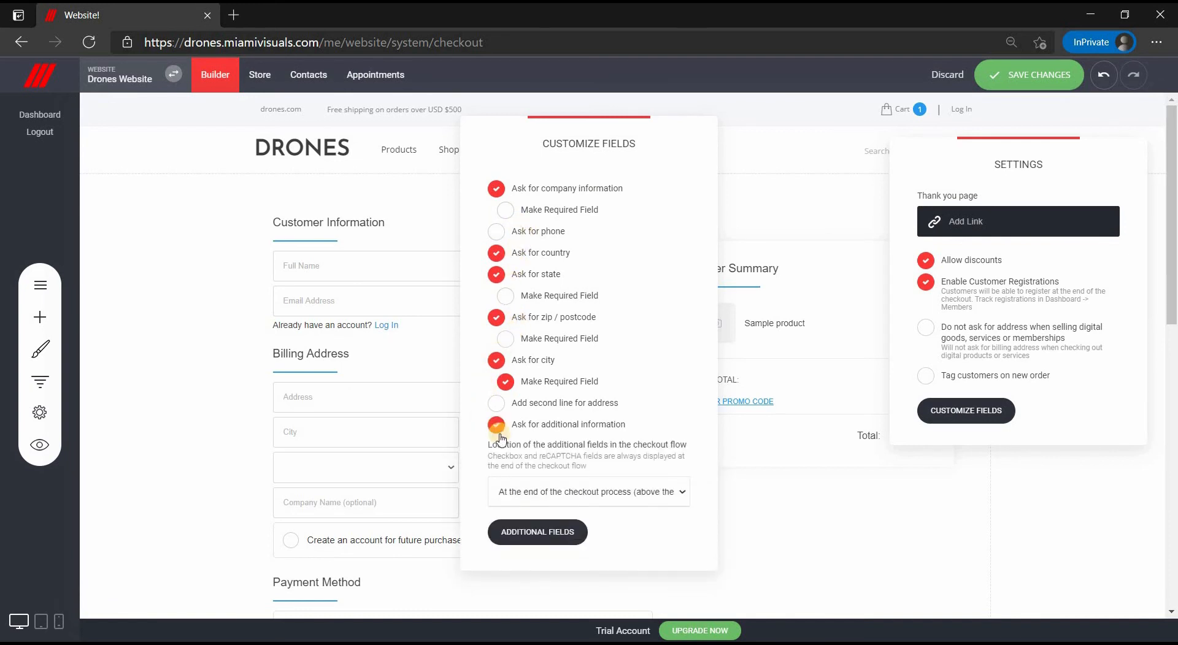
click(529, 533)
click(451, 233)
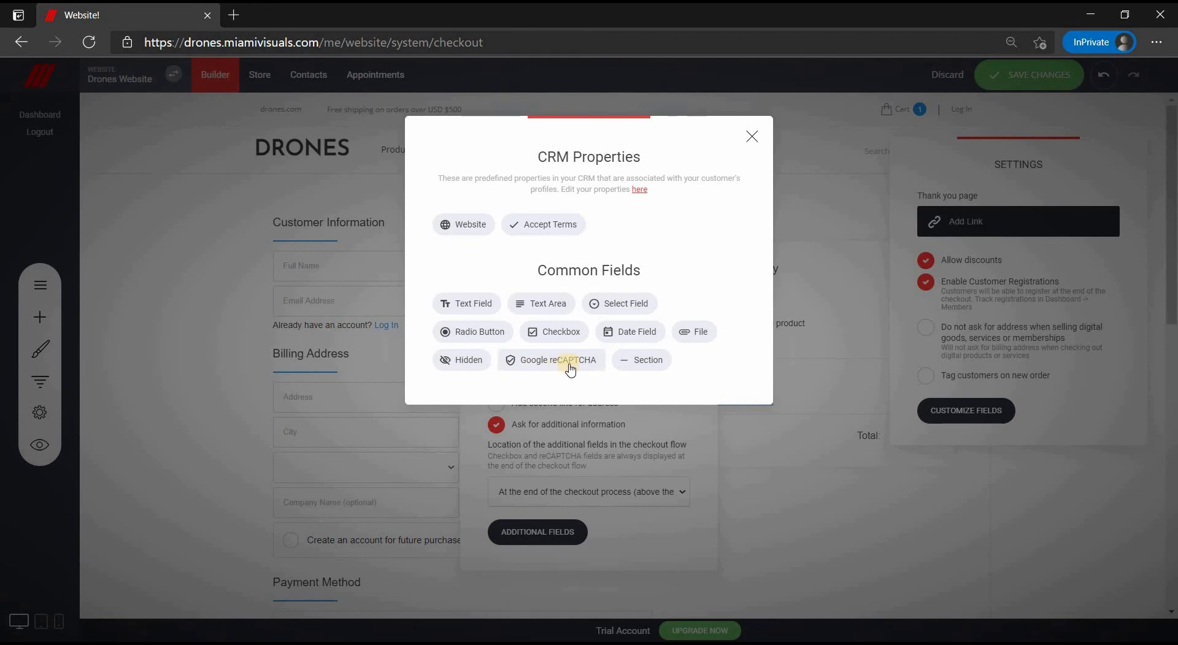
click(674, 473)
click(752, 452)
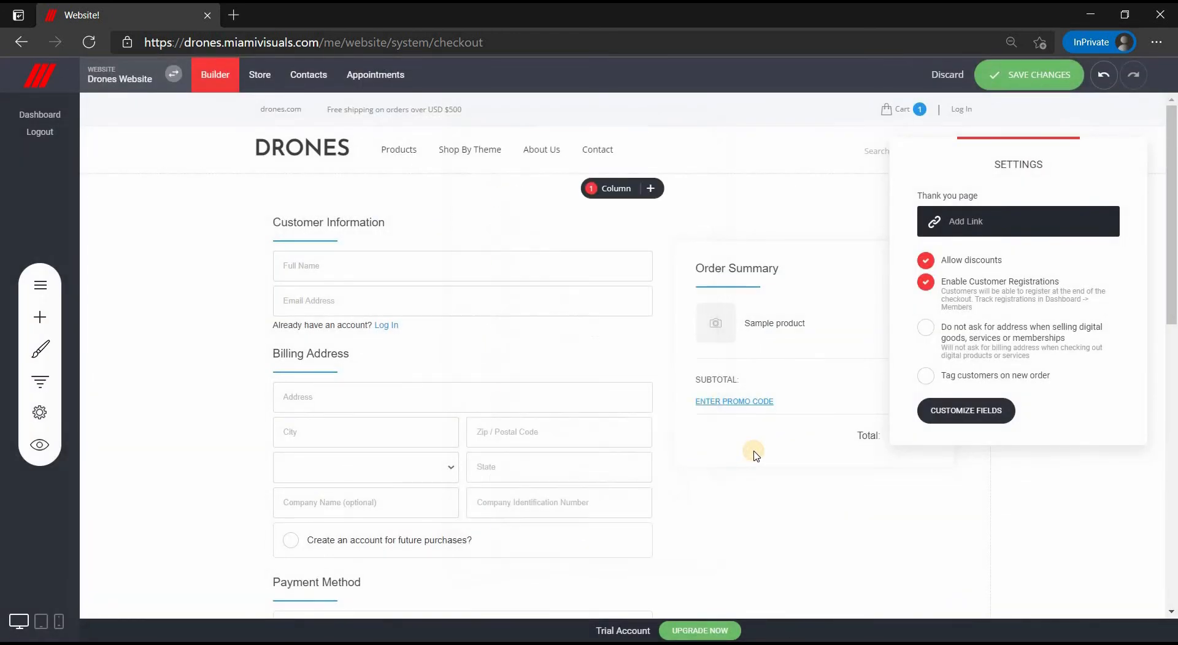
- Discard the checkout page changes, return to the store's styling options and review the product and cart quick view settings
click(752, 451)
click(935, 74)
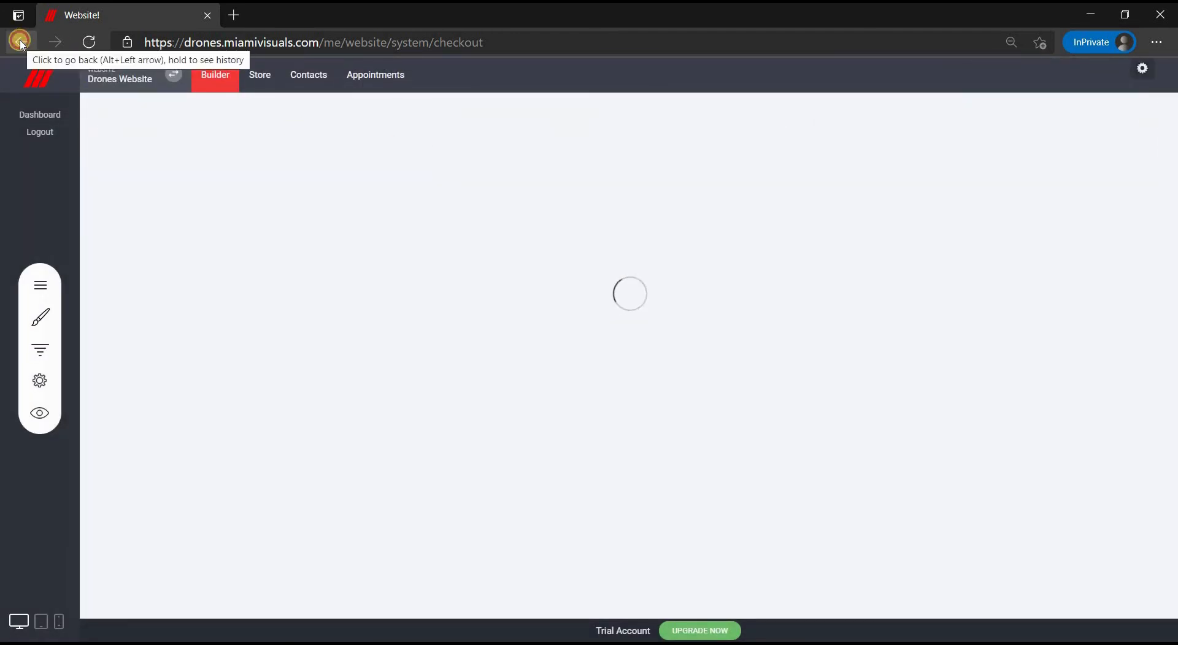
click(20, 43)
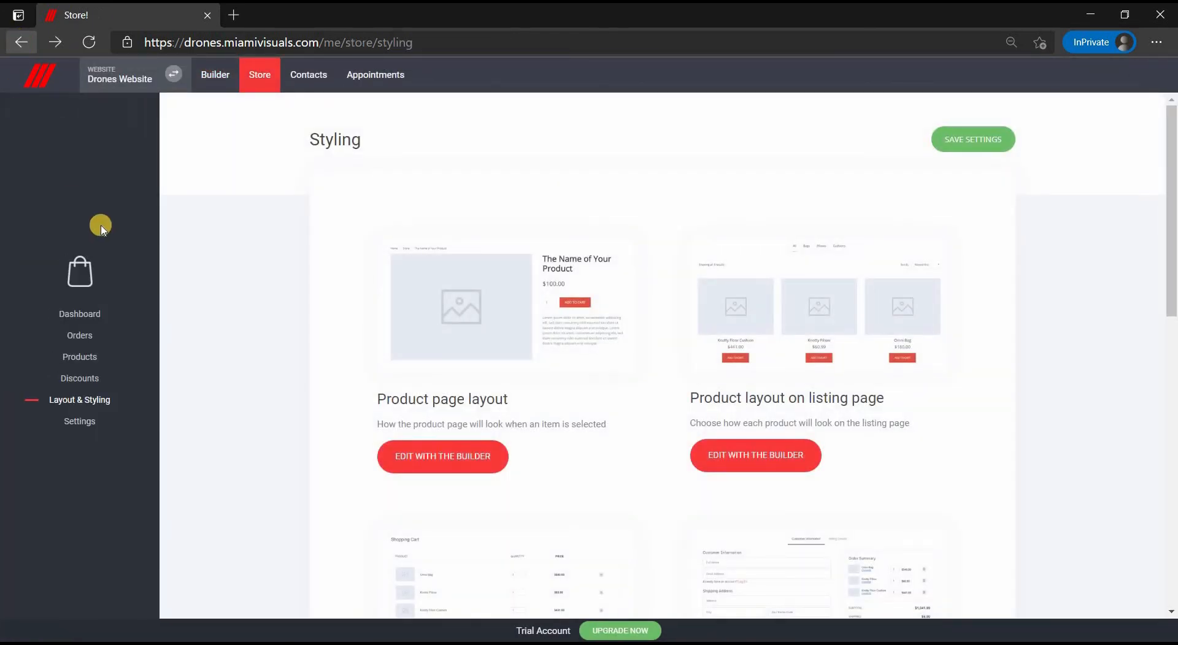
scroll(199, 285, down, 1)
scroll(200, 285, down, 5)
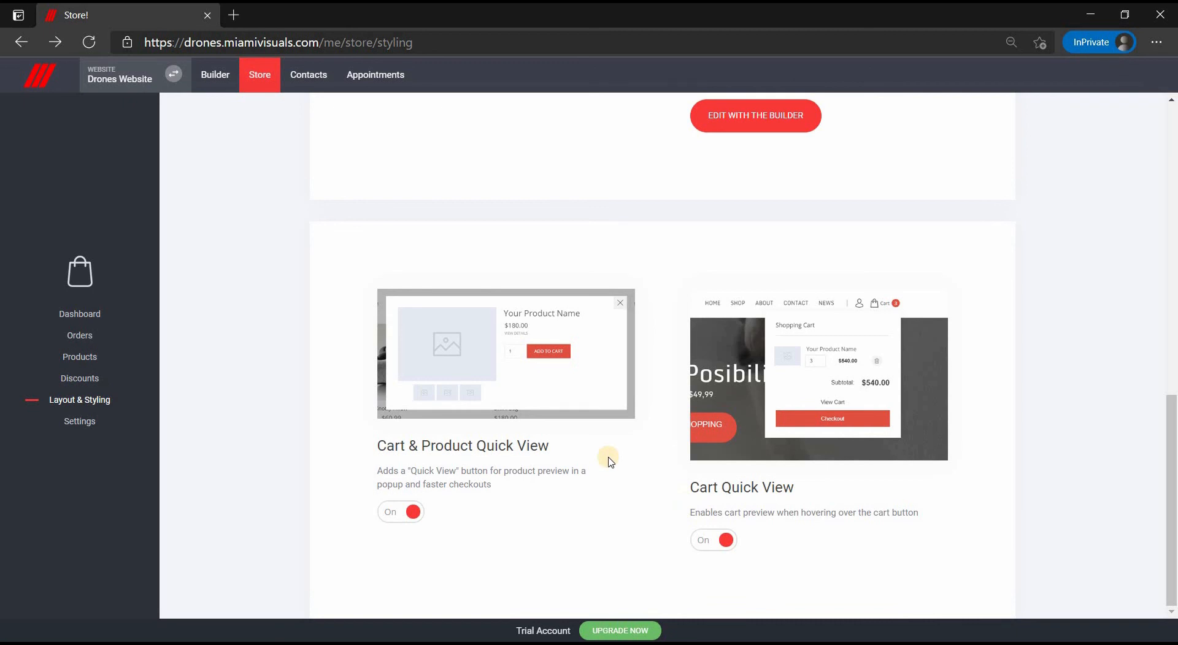
- Open the store's general settings and look through the currency, symbol position, weight unit and store process options without changing them
click(67, 425)
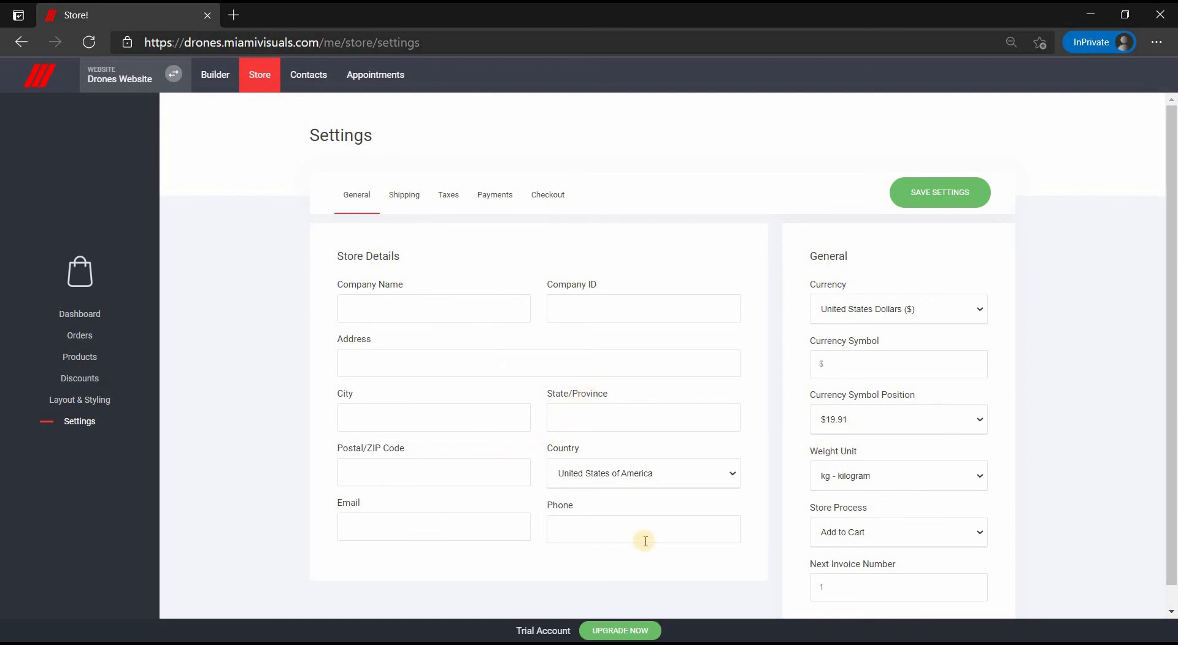
click(920, 307)
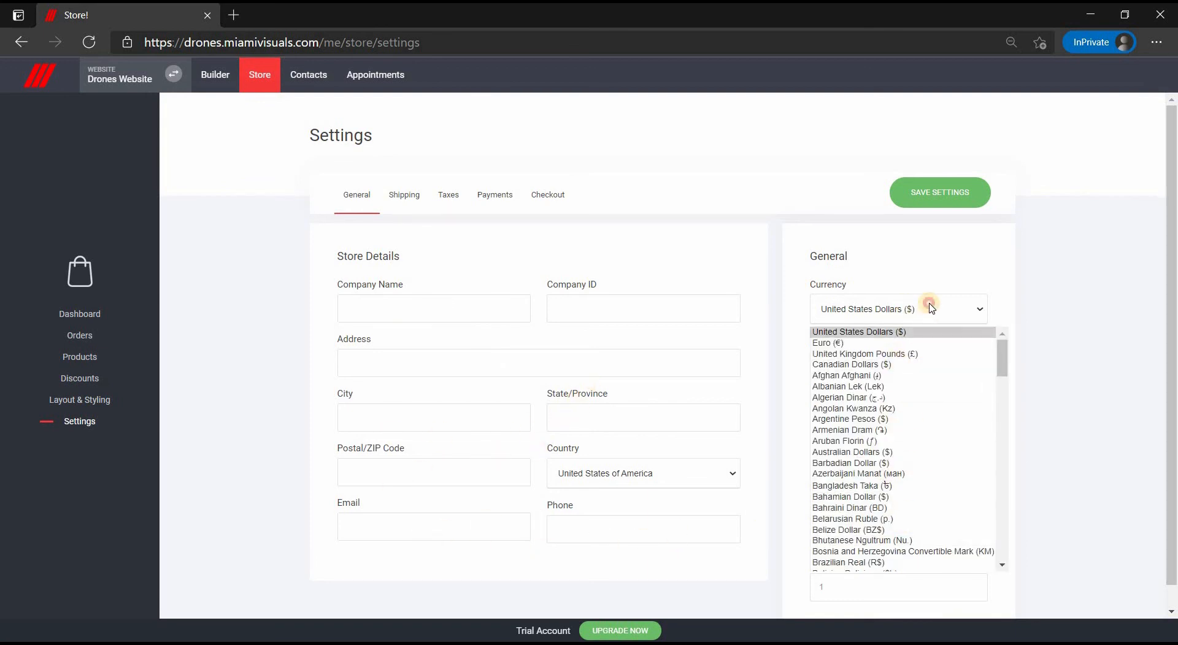
click(930, 308)
click(882, 418)
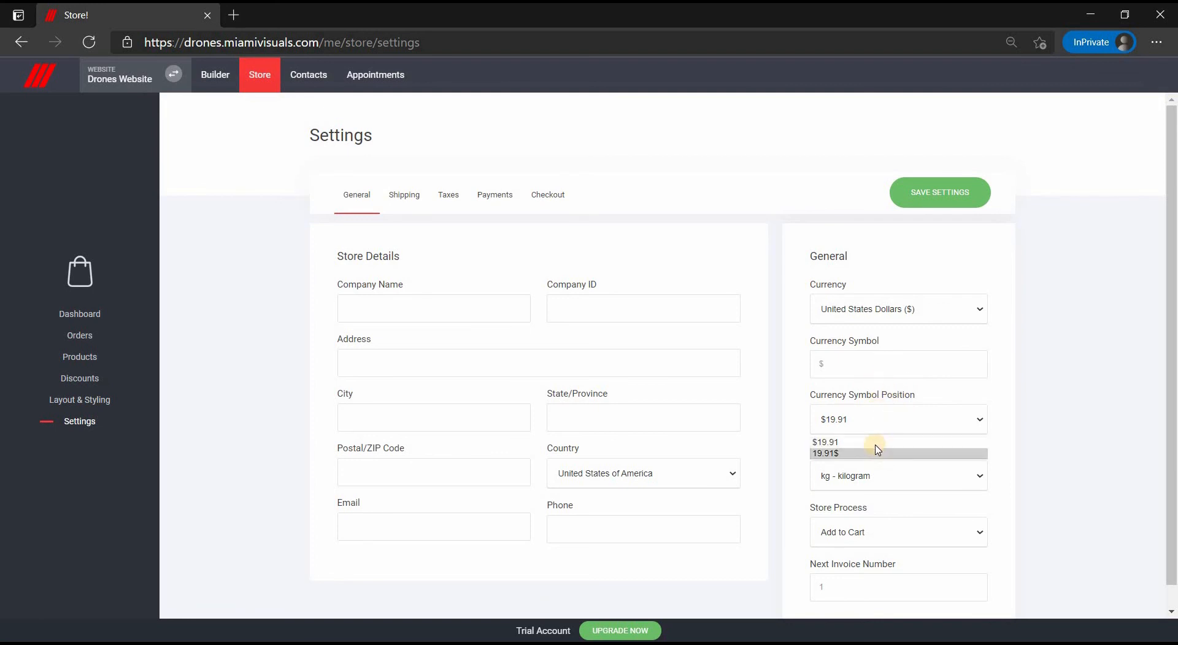
click(876, 446)
click(876, 482)
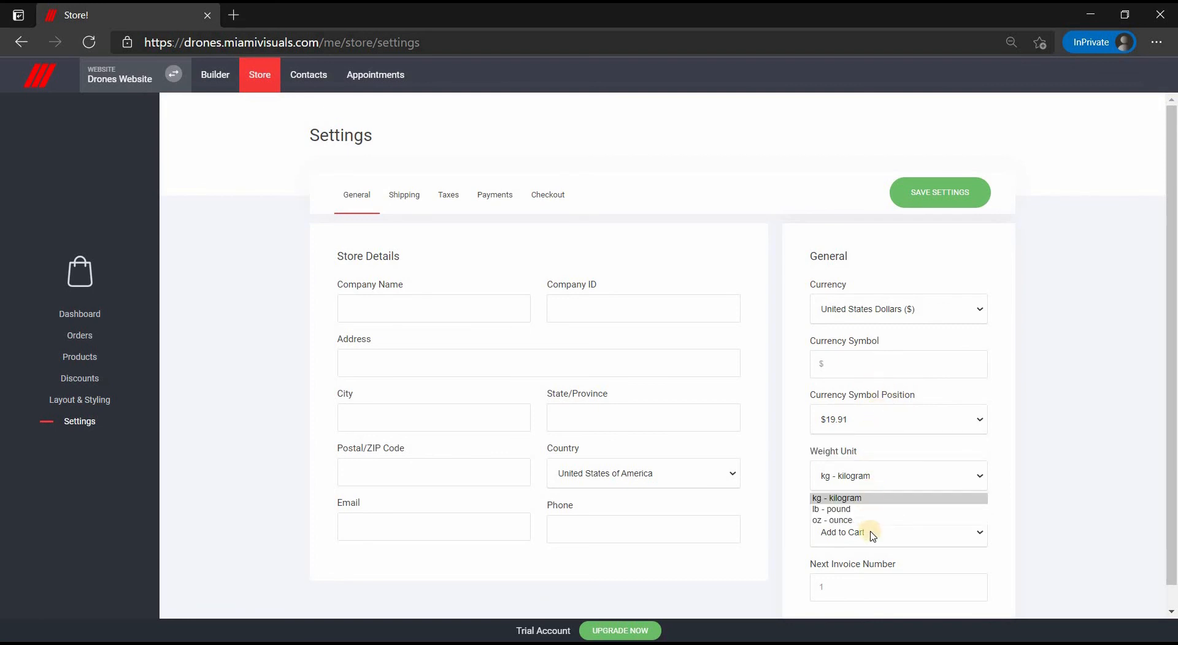
click(871, 476)
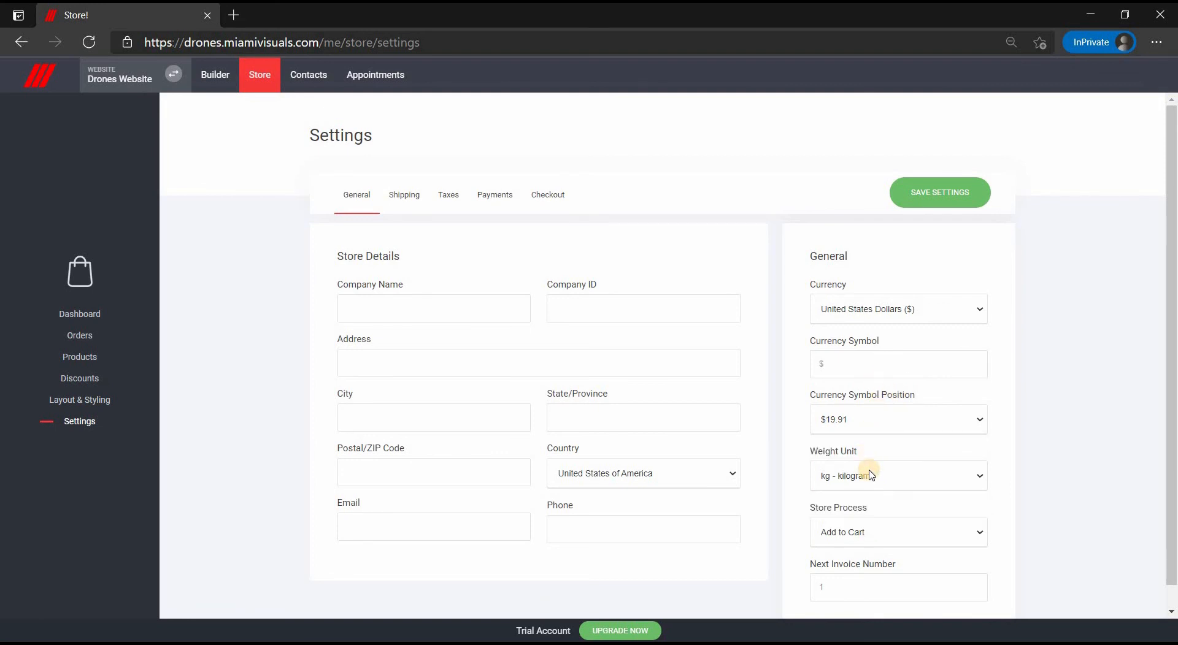
click(876, 535)
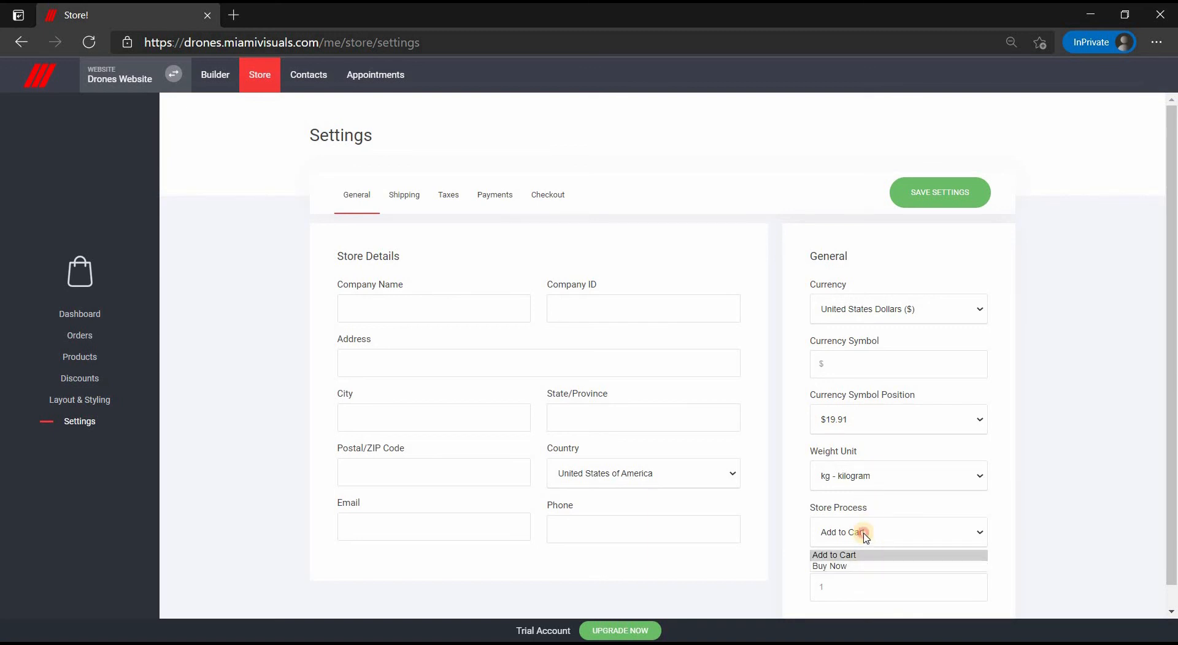
click(866, 536)
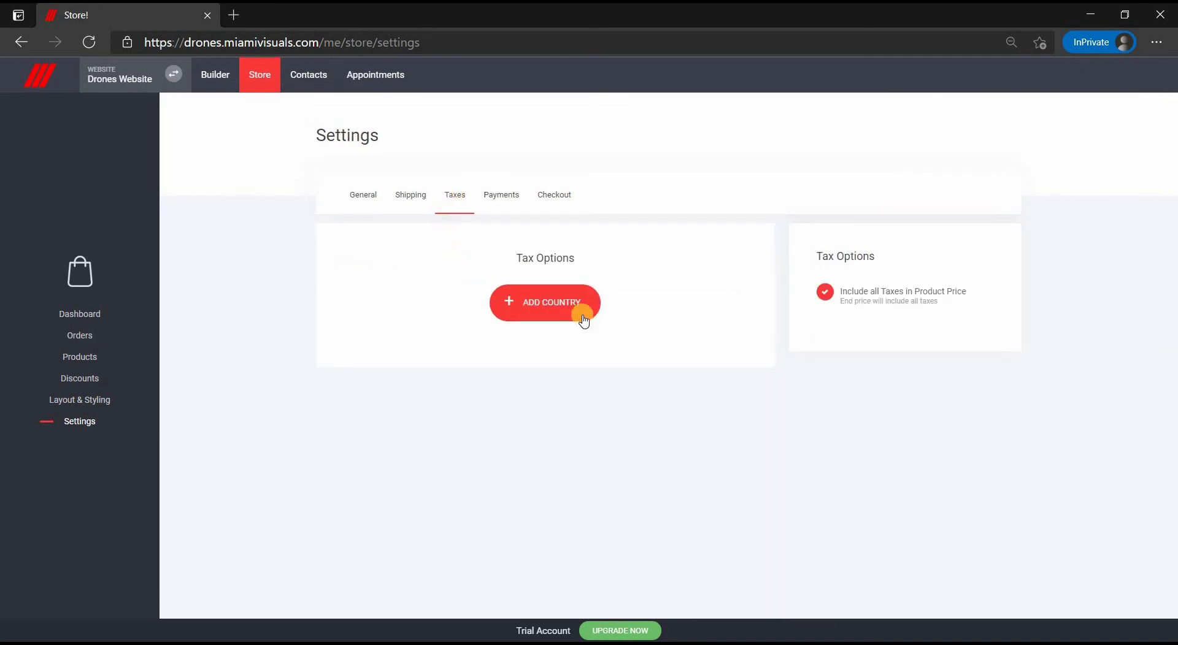
- In the store's tax settings, add a 7 percent tax named Tax for all states of the United States of America, applied on shipping
click(546, 314)
click(561, 205)
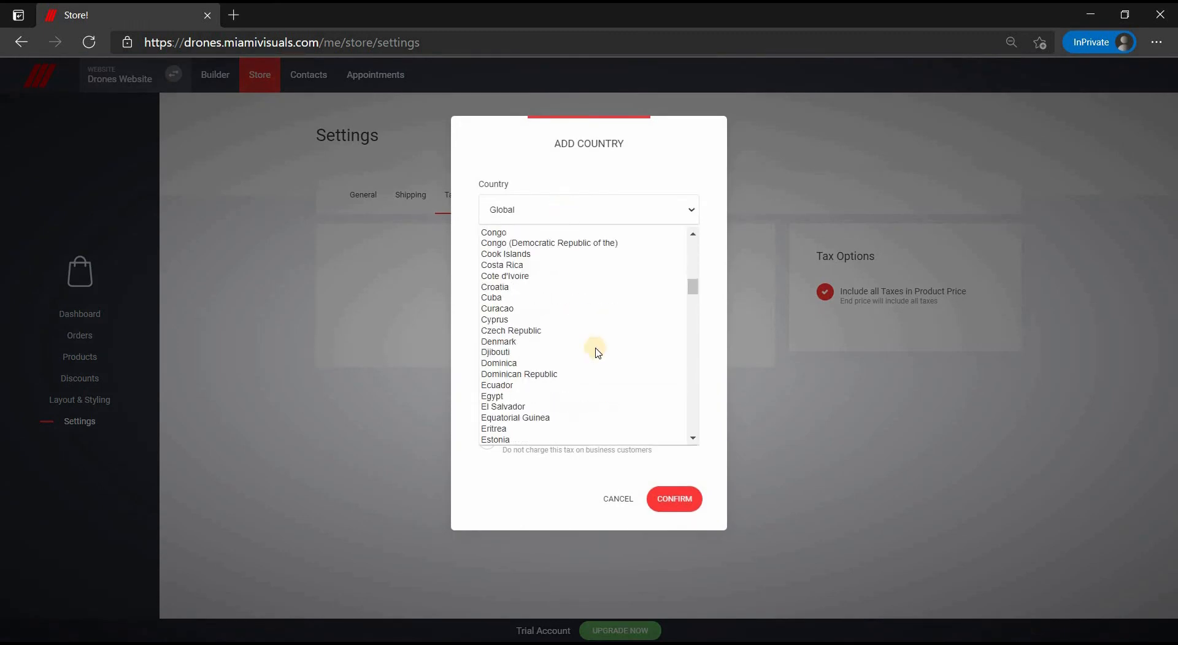
scroll(595, 351, down, 15)
click(598, 386)
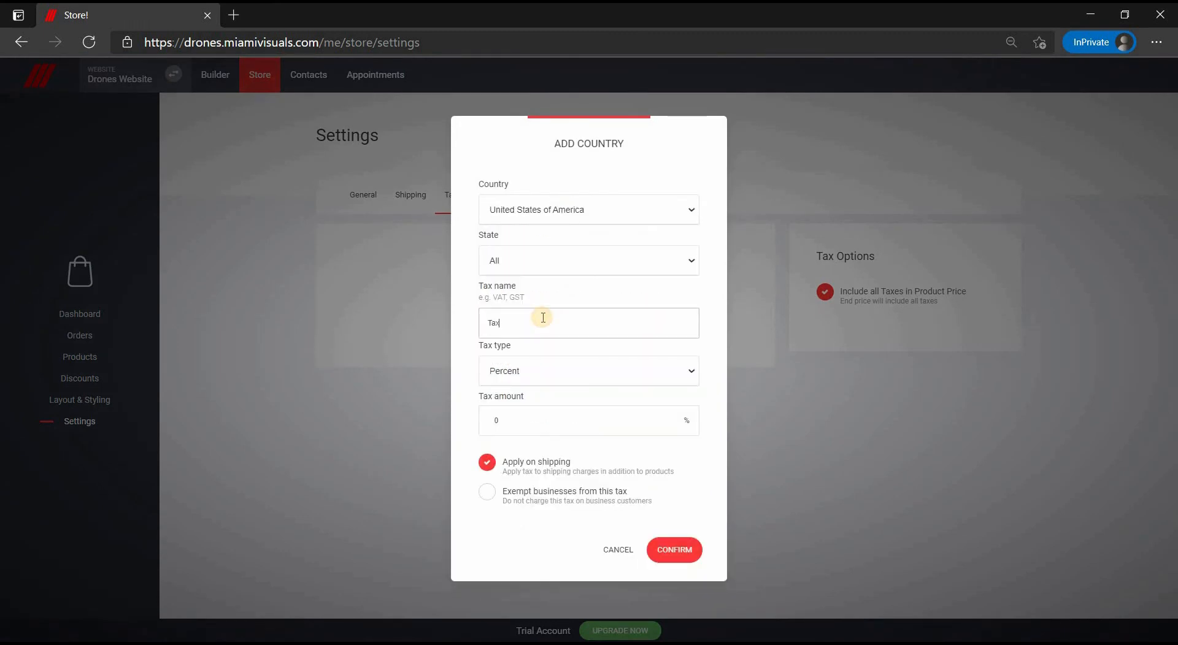
click(485, 433)
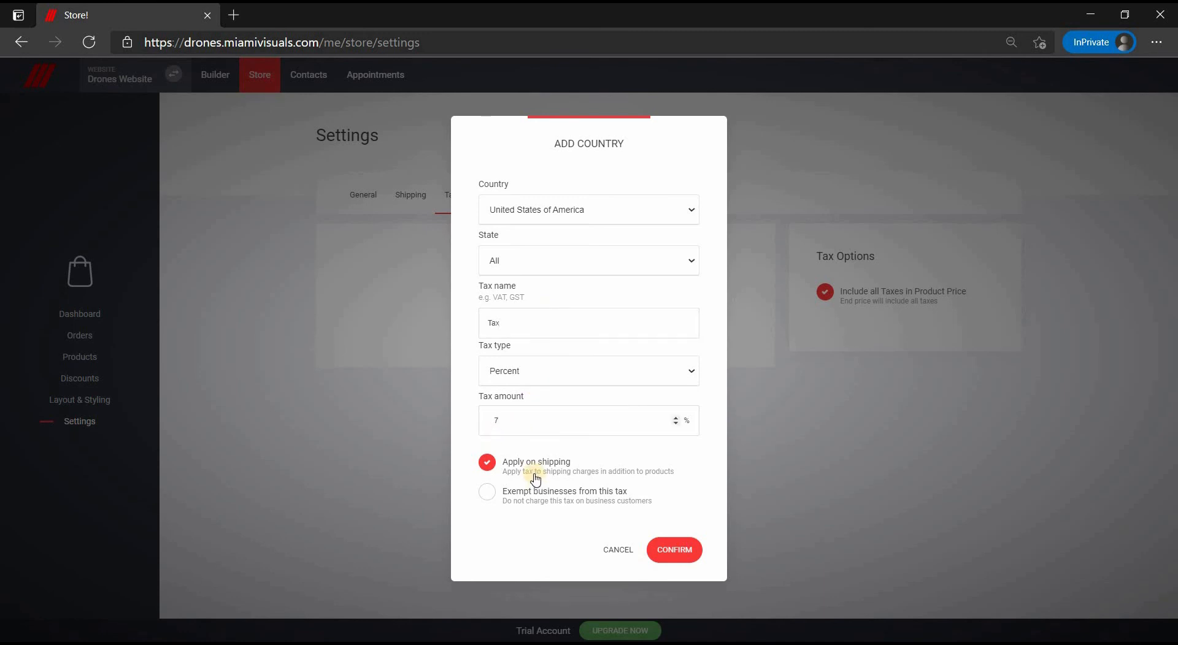
click(669, 555)
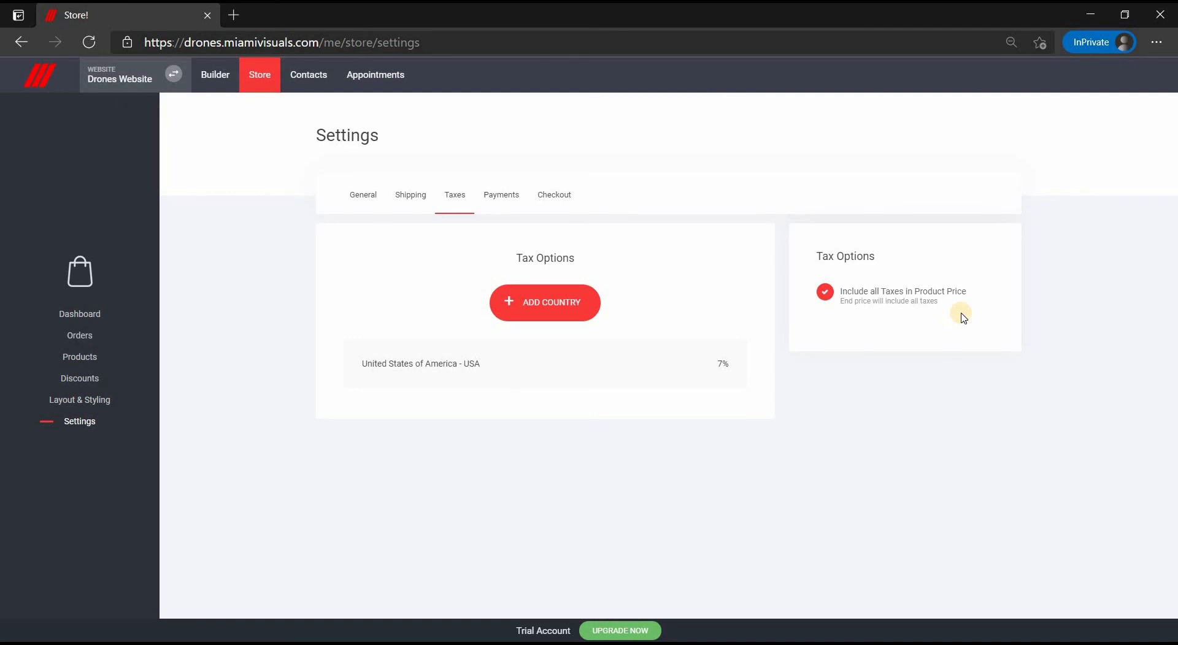
- Open the store's checkout policy settings, save them with the policies left blank, and go to the store dashboard
click(553, 194)
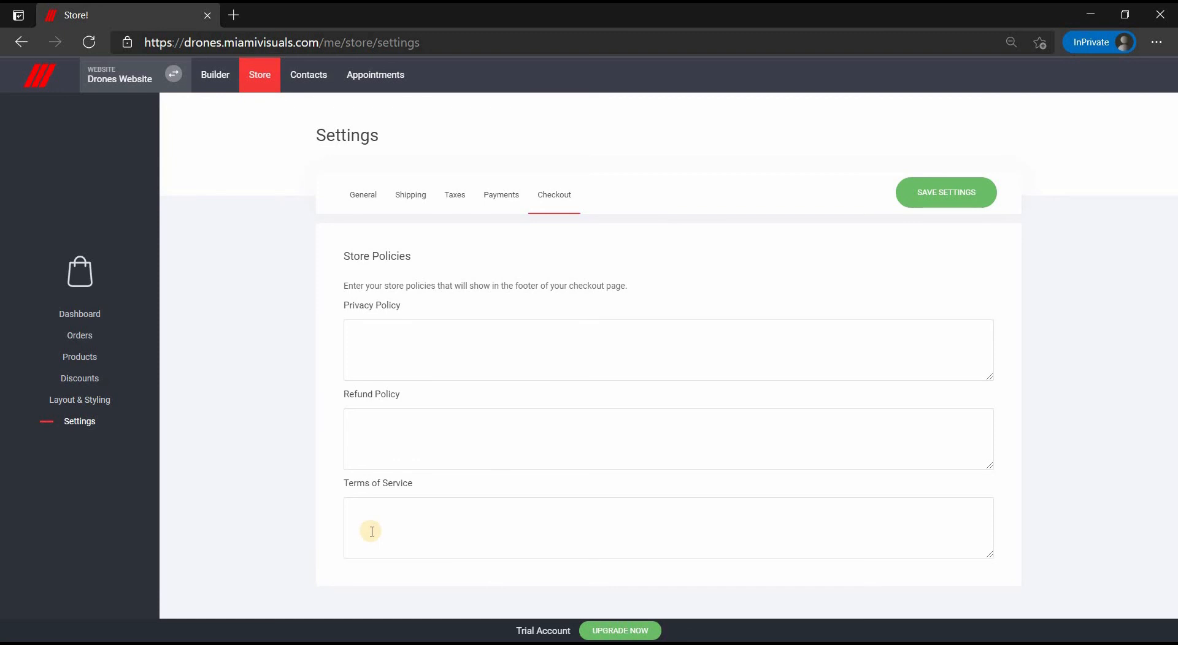
click(951, 193)
click(96, 314)
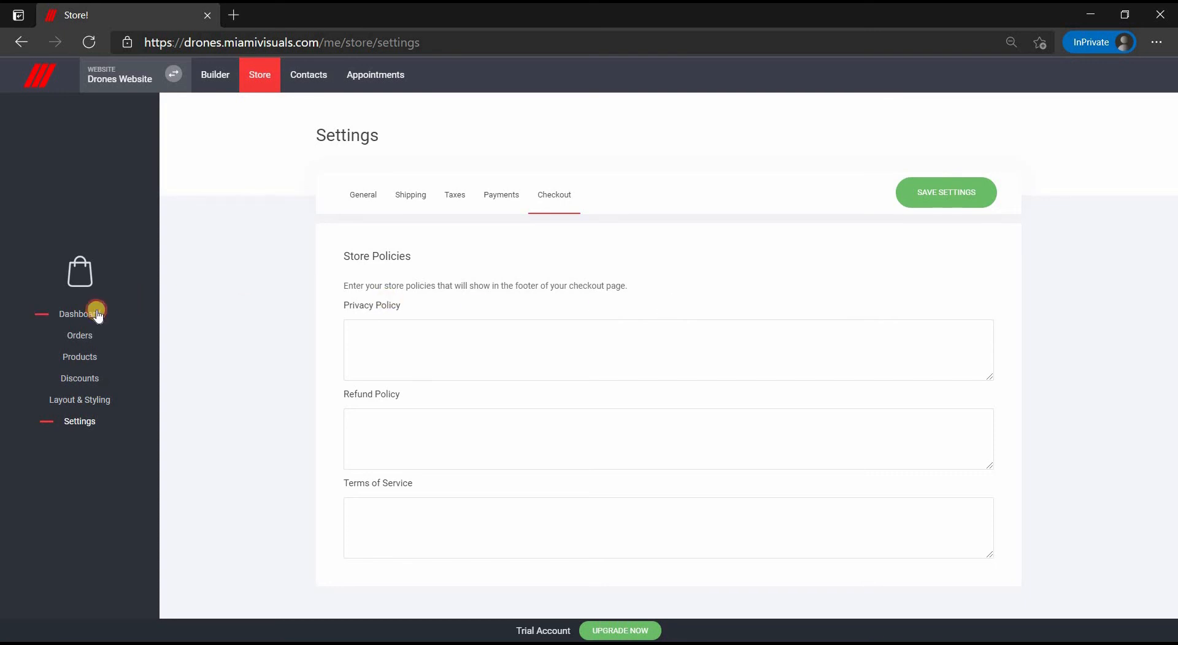